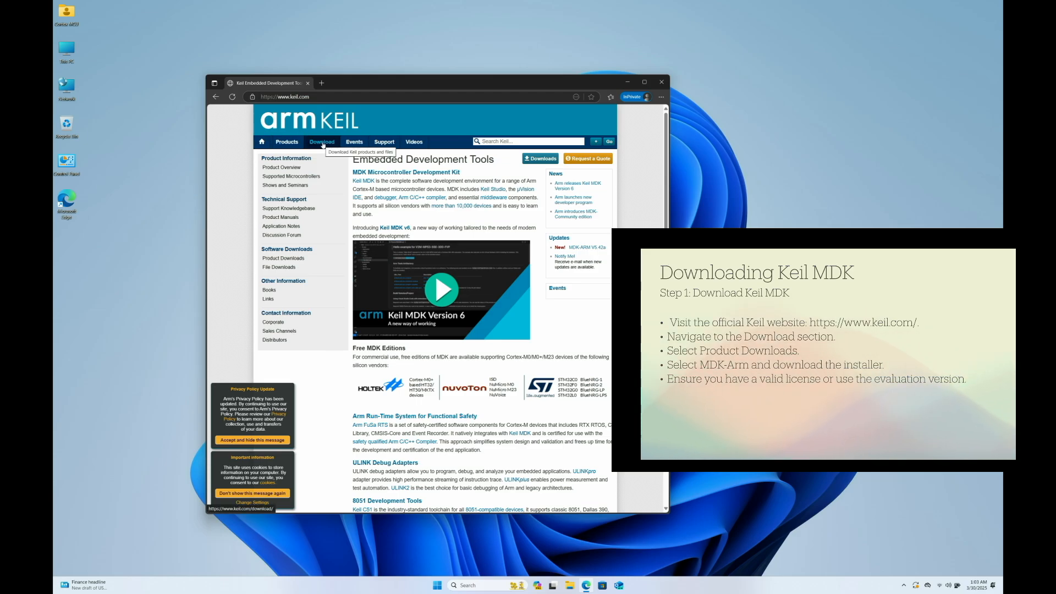
- Go through Download and Product Downloads to the MDK-Arm download page on keil.com
{"action": "left_click", "coordinate": [323, 143]}
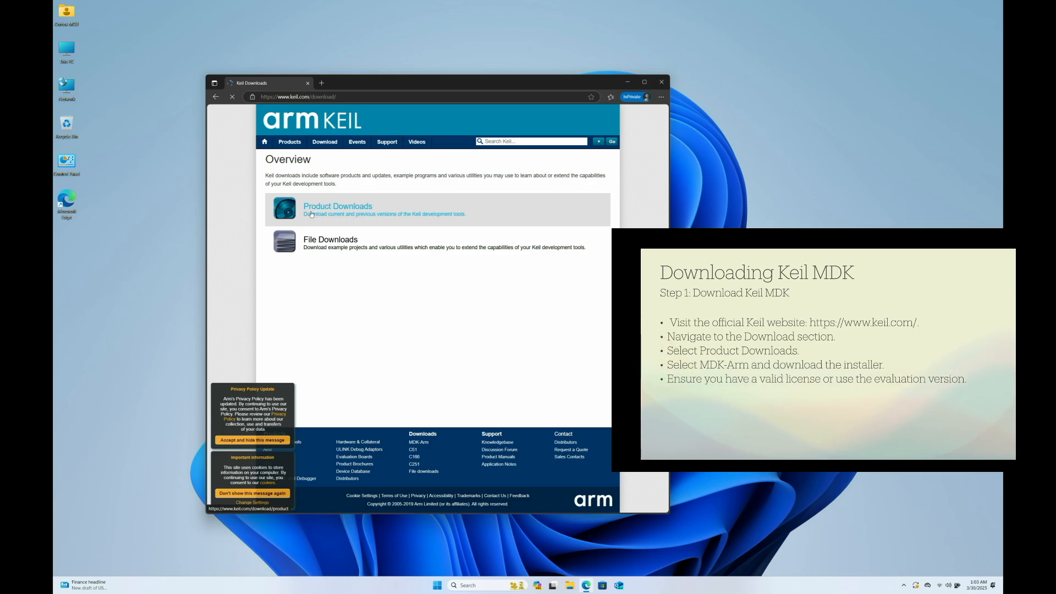
{"action": "left_click", "coordinate": [310, 214]}
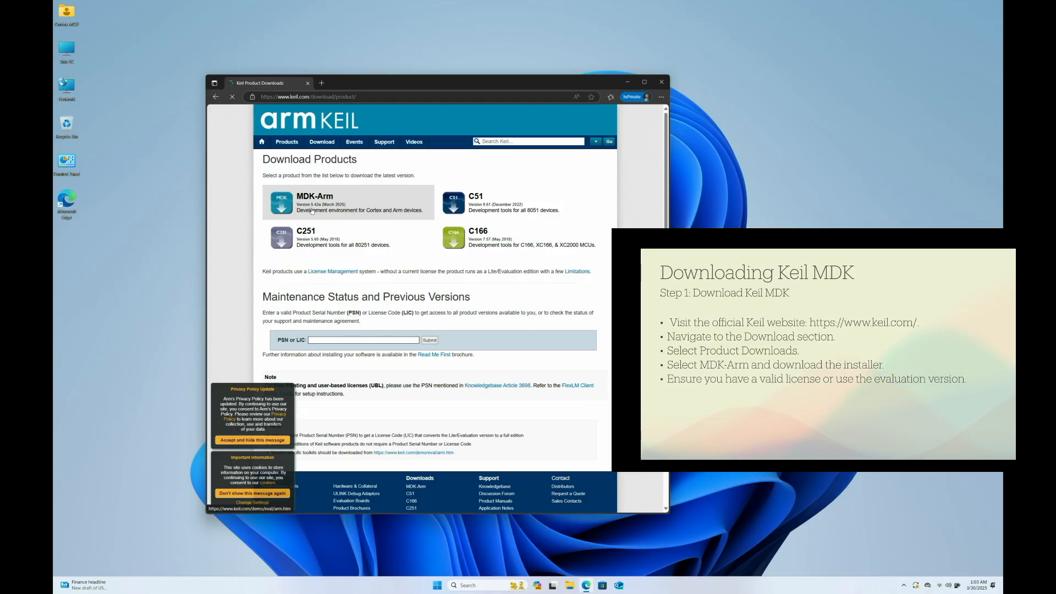
{"action": "left_click", "coordinate": [311, 210]}
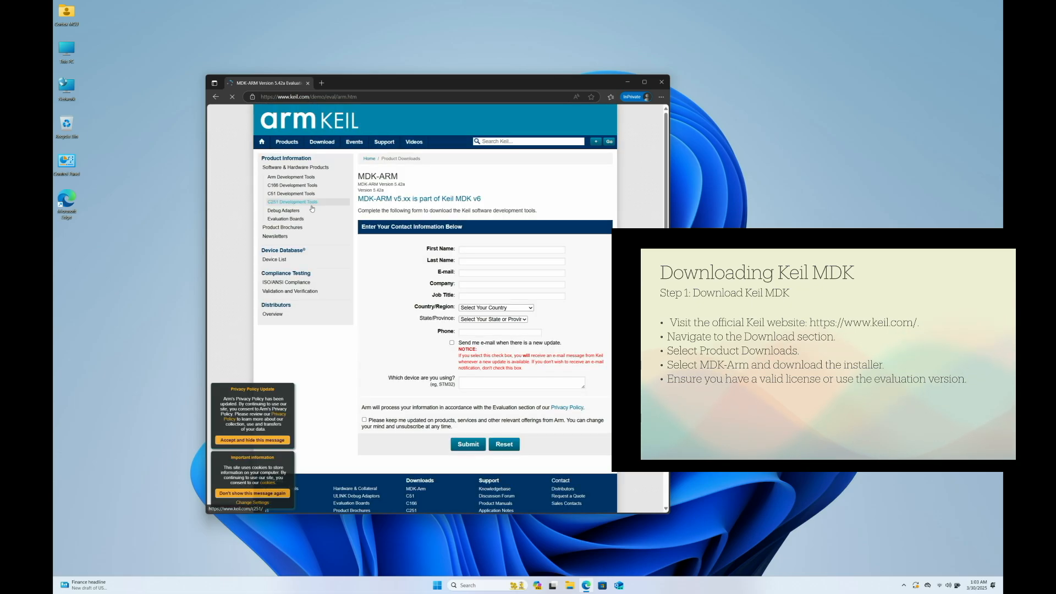
{"action": "left_click", "coordinate": [476, 249]}
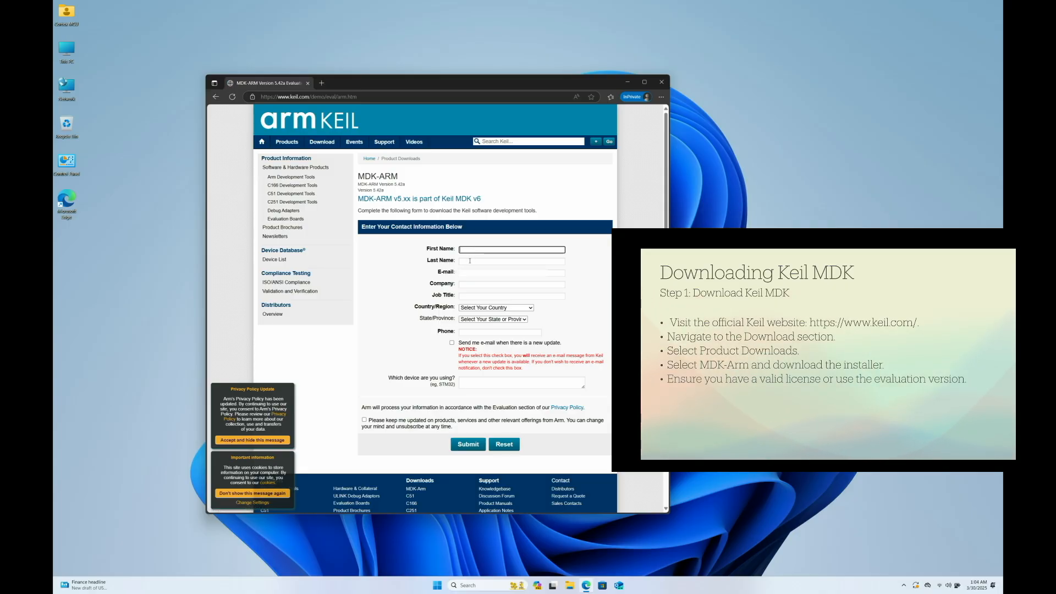
{"action": "left_click", "coordinate": [469, 272]}
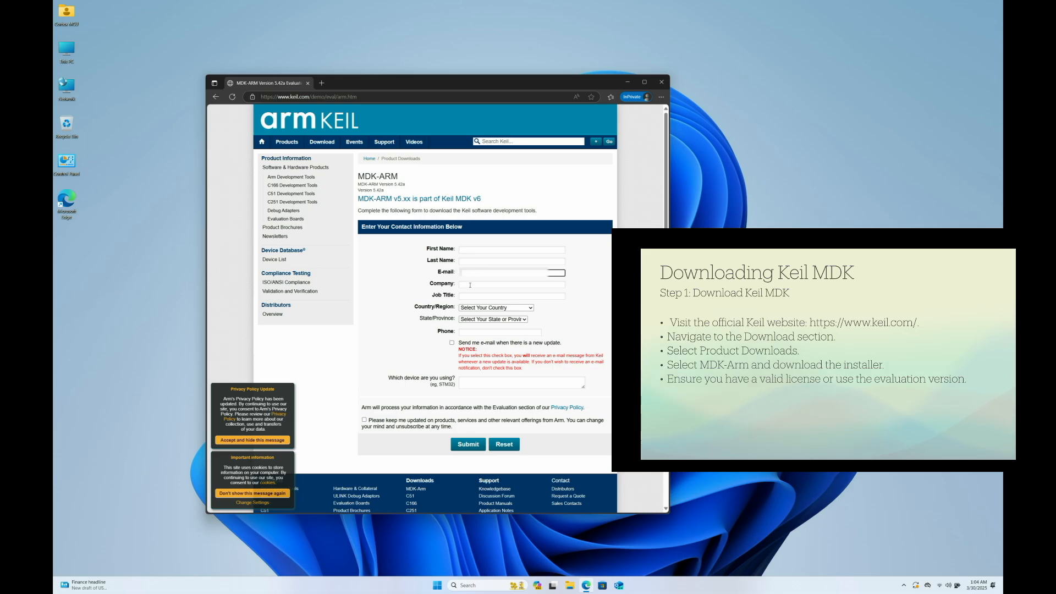
{"action": "left_click", "coordinate": [470, 285]}
{"action": "left_click", "coordinate": [468, 296]}
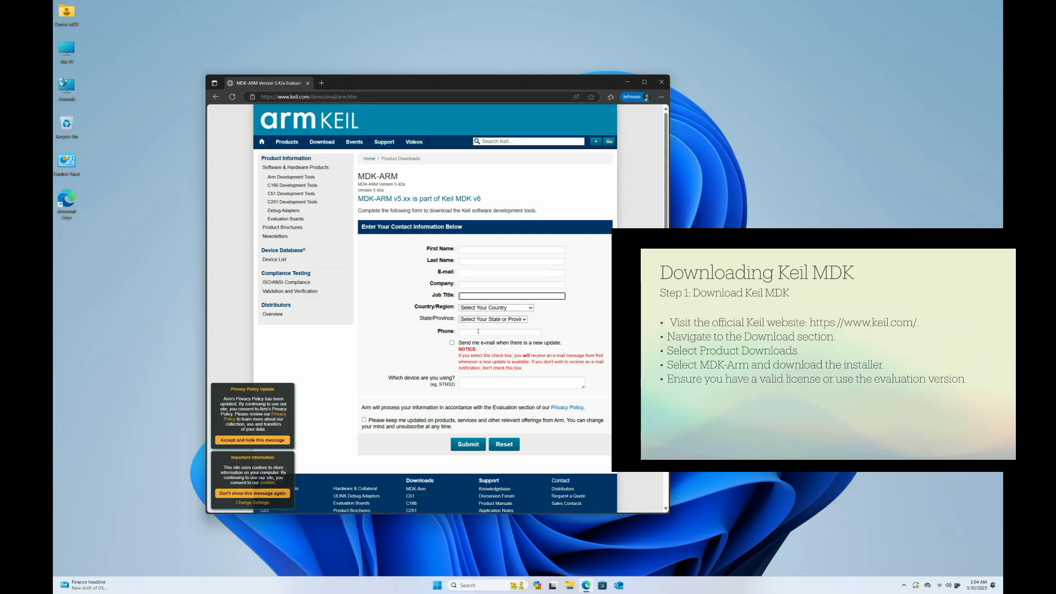
{"action": "left_click", "coordinate": [476, 333]}
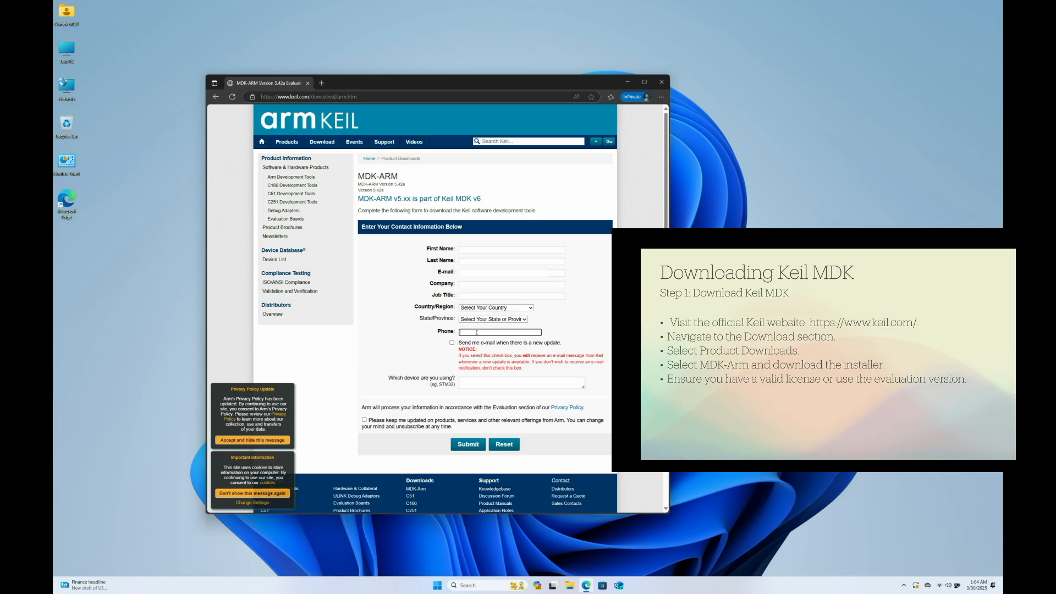
{"action": "left_click", "coordinate": [466, 272]}
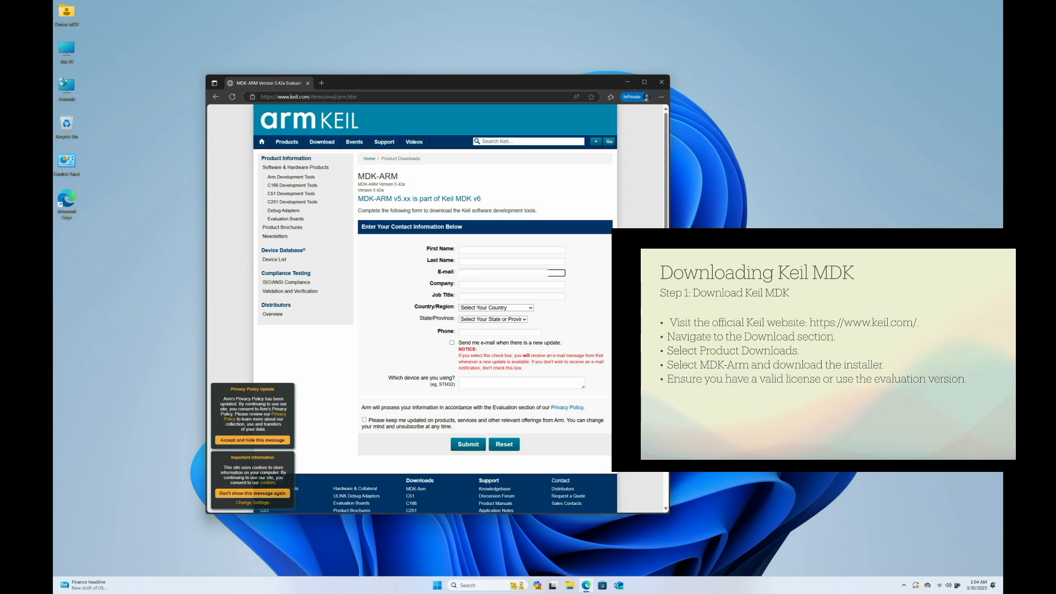
{"action": "left_click", "coordinate": [479, 250]}
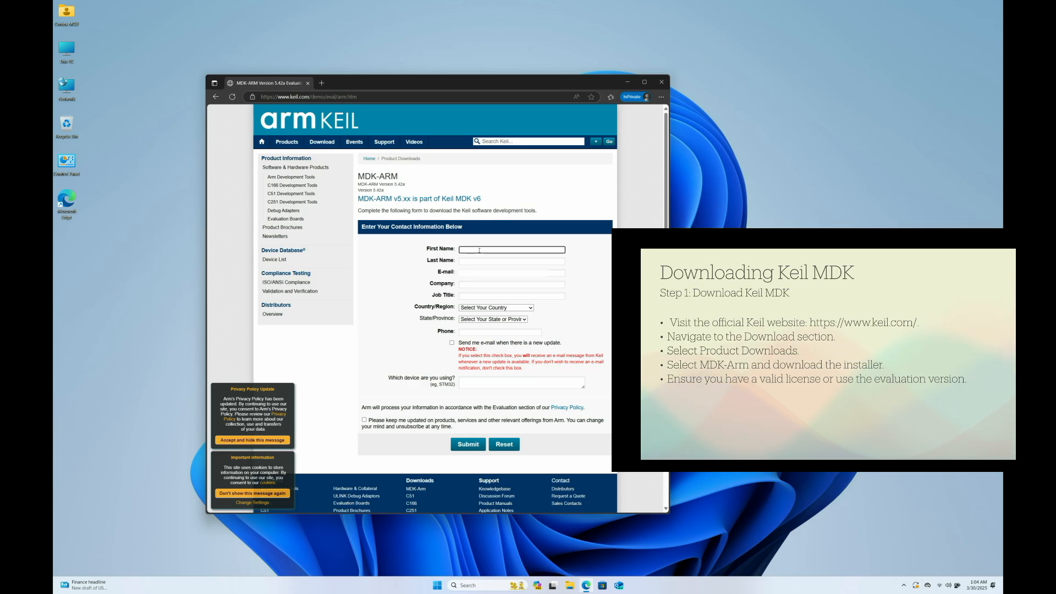
- Enter the first name, e-mail, company name and job title 'Embedded Software Engineer' in the form
{"action": "type", "text": "Cor"}
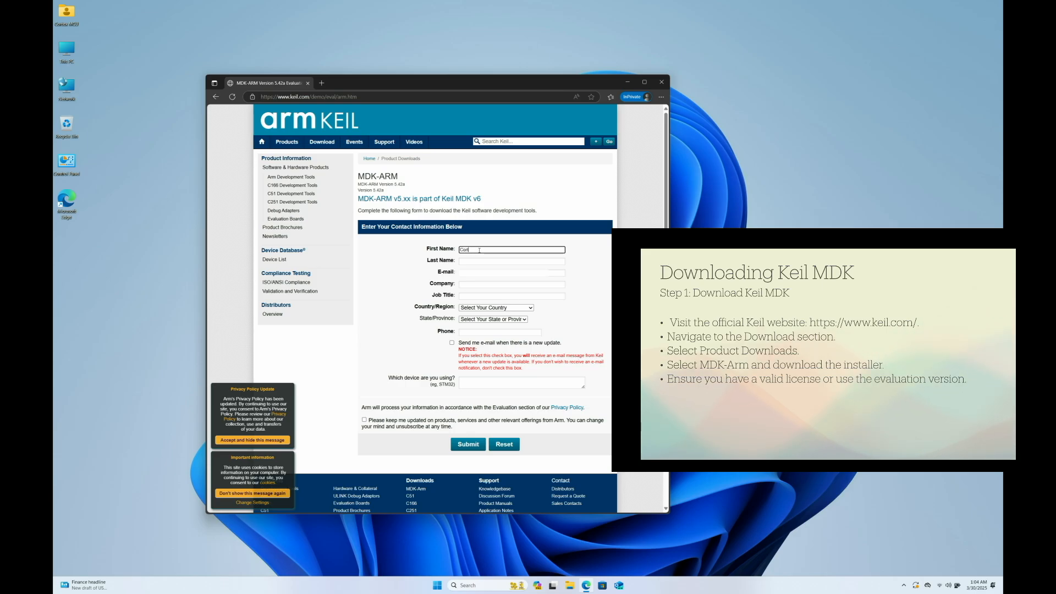
{"action": "type", "text": "tex"}
{"action": "key", "text": "Tab"}
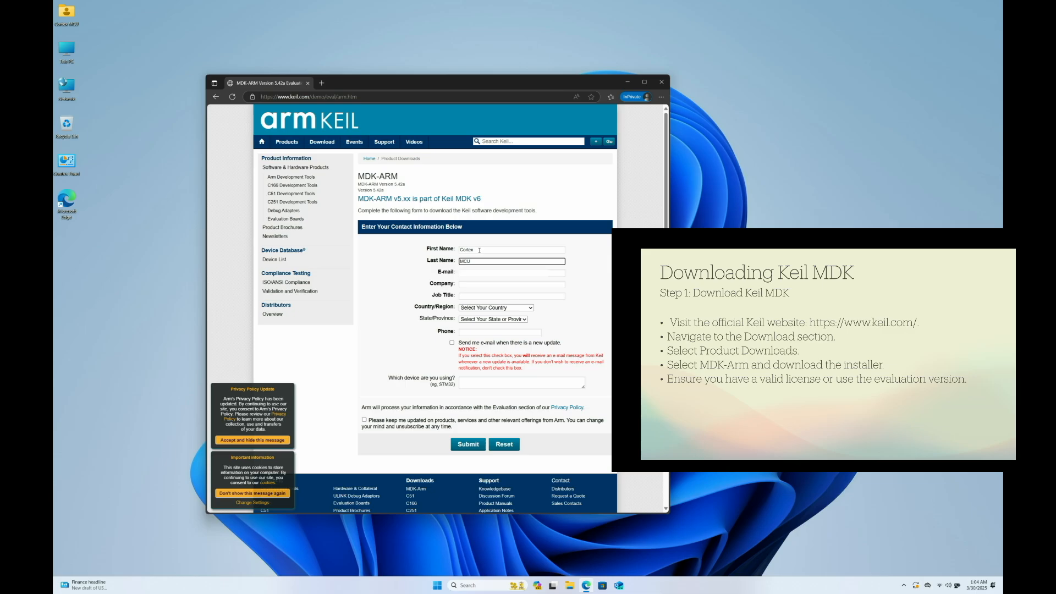
{"action": "key", "text": "Tab"}
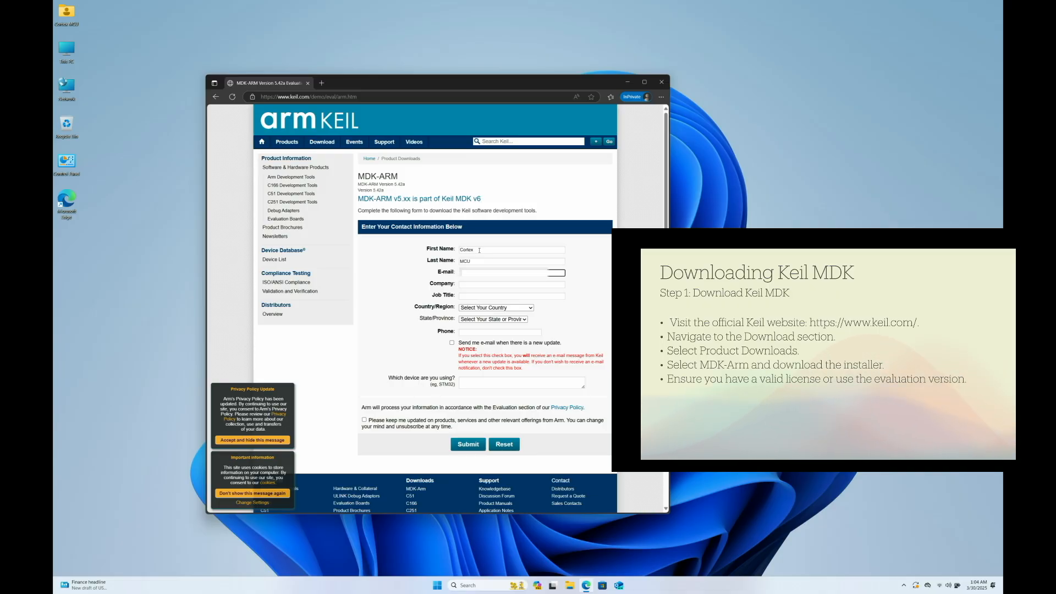
{"action": "type", "text": "**********"}
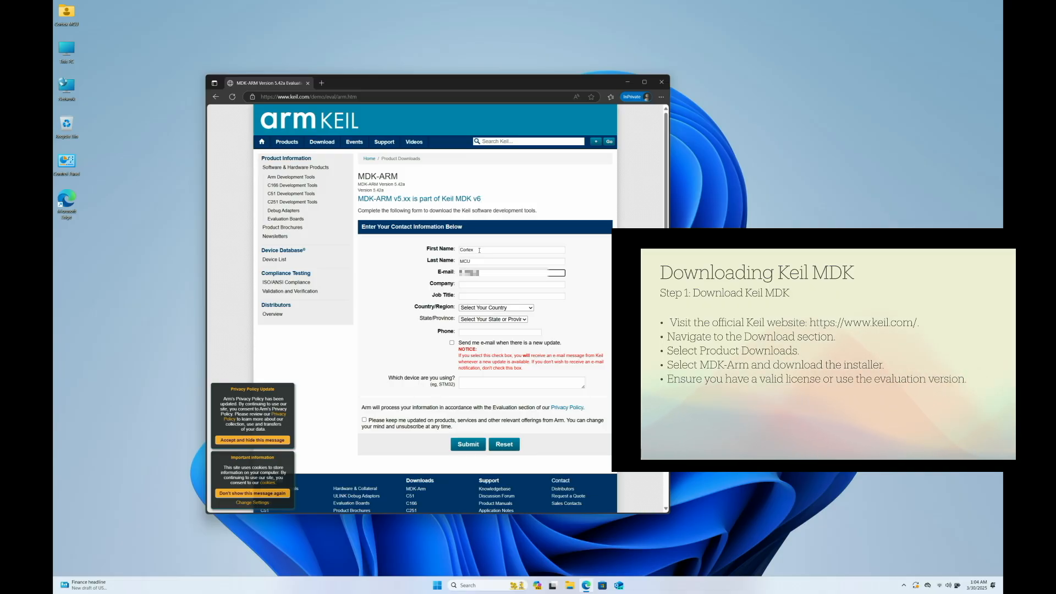
{"action": "key", "text": "Tab"}
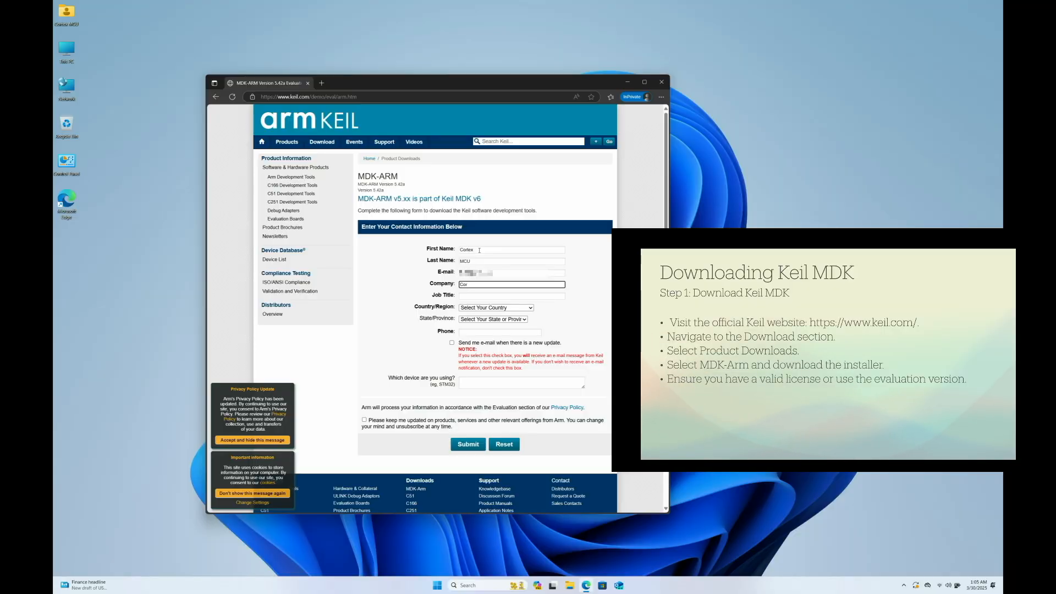
{"action": "type", "text": "tex MCU"}
{"action": "key", "text": "Tab"}
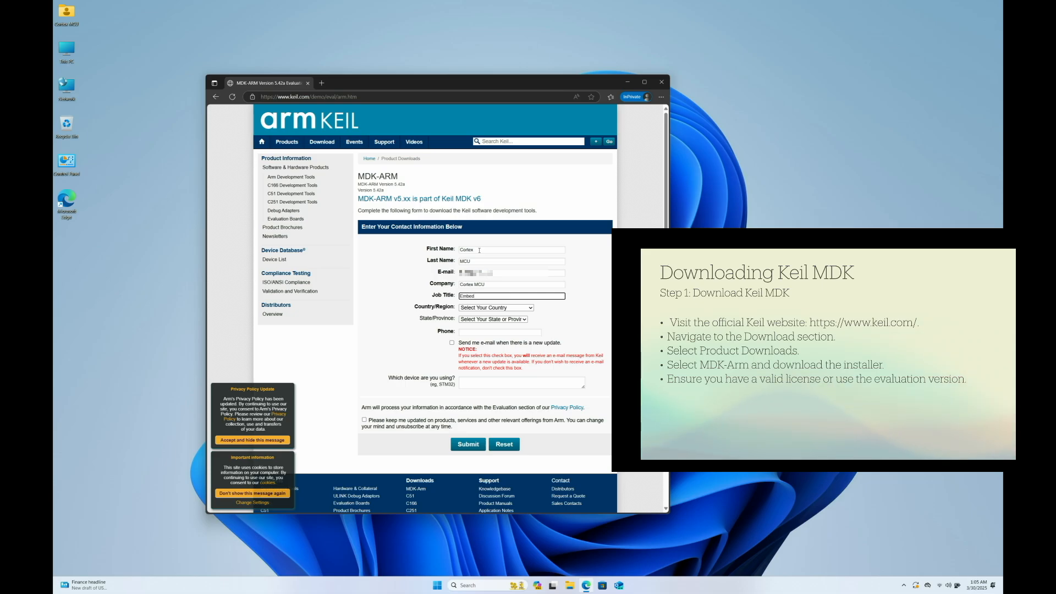
{"action": "type", "text": "Embedded Softw"}
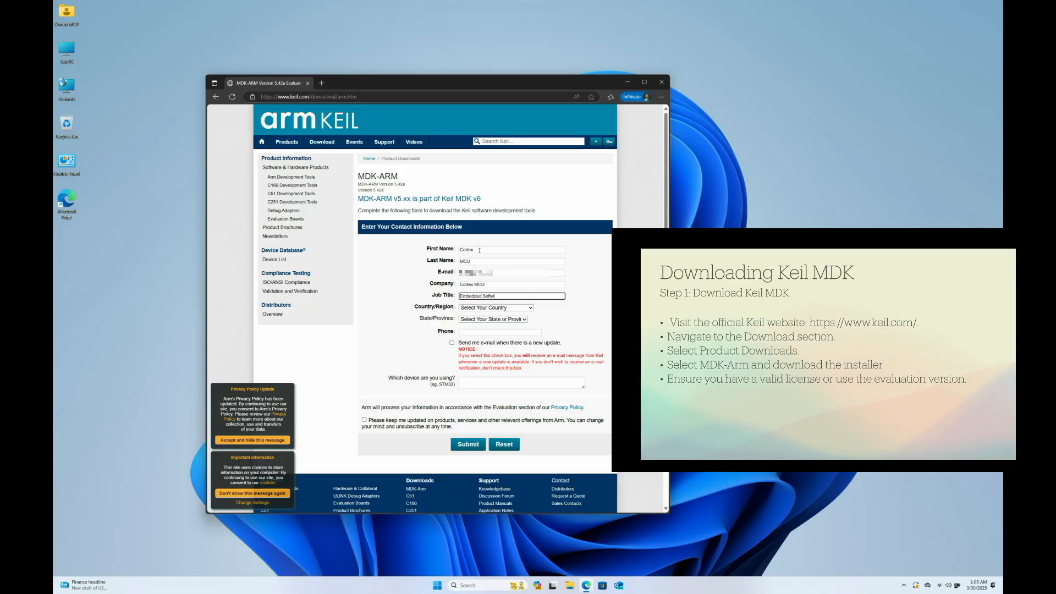
{"action": "type", "text": "are E"}
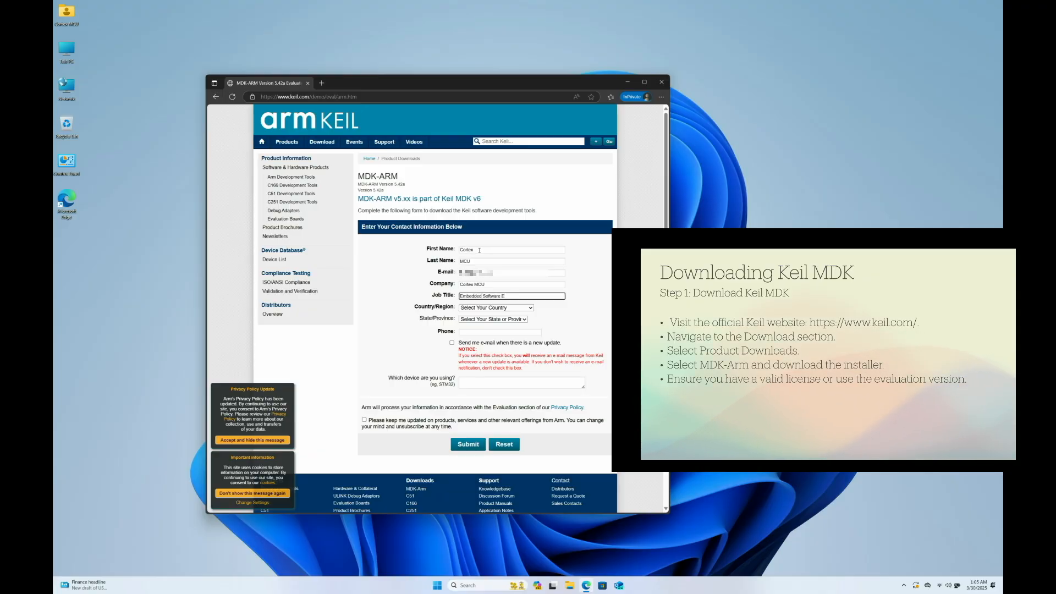
{"action": "type", "text": "ngineer"}
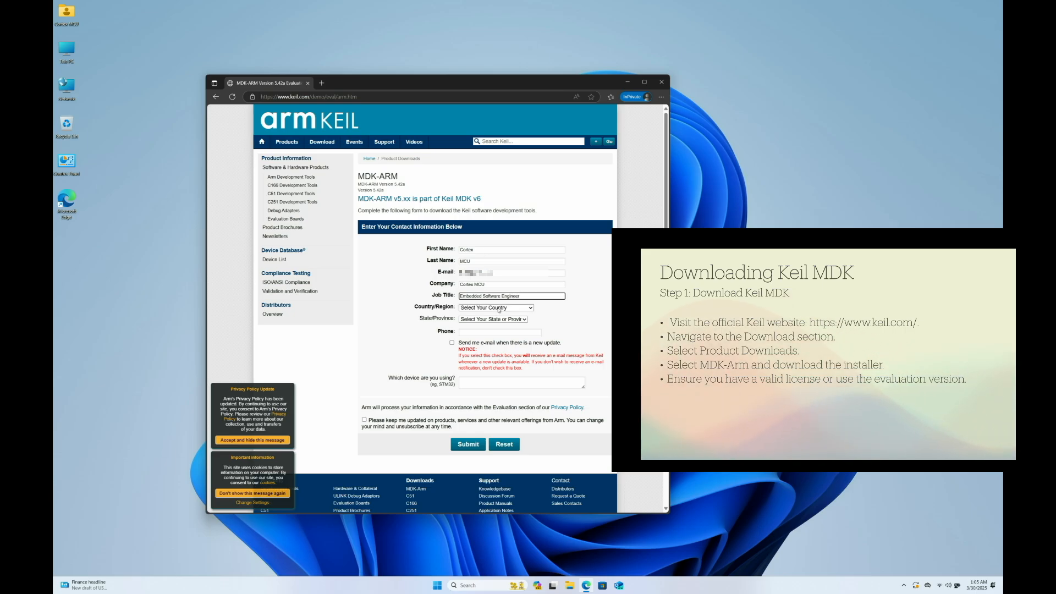
- Choose United States and British Columbia, enter a phone number, and give STM as the device
{"action": "left_click", "coordinate": [495, 307]}
{"action": "scroll", "coordinate": [503, 447], "scroll_direction": "down", "scroll_amount": 8}
{"action": "scroll", "coordinate": [504, 447], "scroll_direction": "down", "scroll_amount": 20}
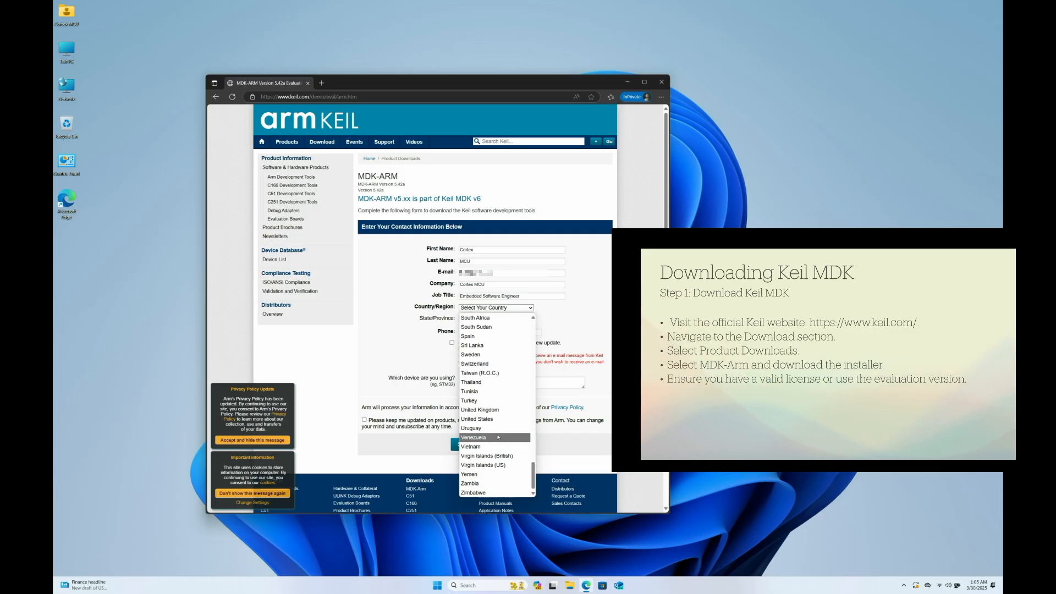
{"action": "left_click", "coordinate": [486, 420]}
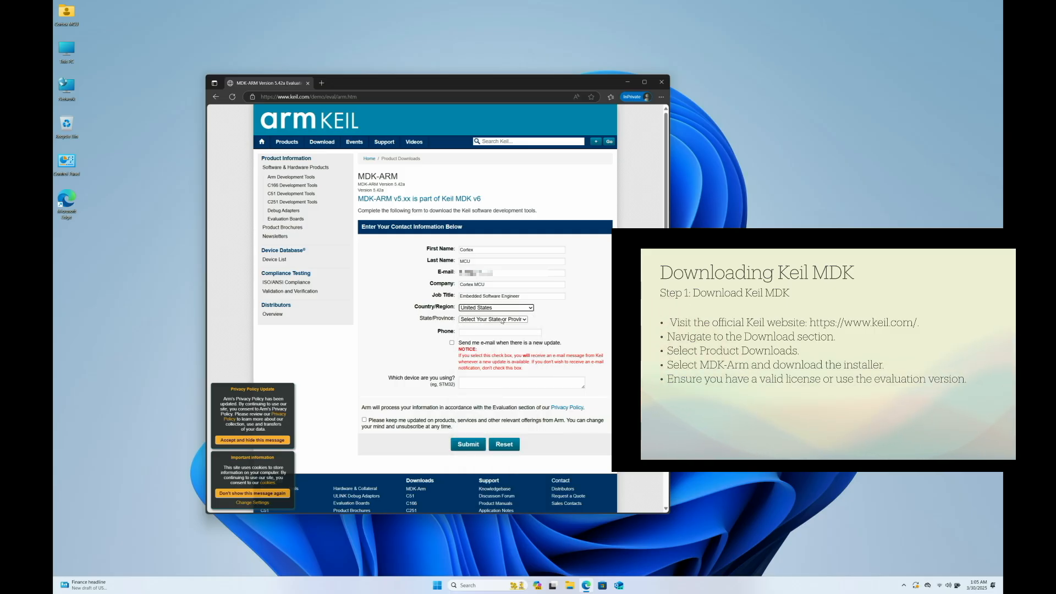
{"action": "left_click", "coordinate": [502, 319]}
{"action": "left_click", "coordinate": [486, 362]}
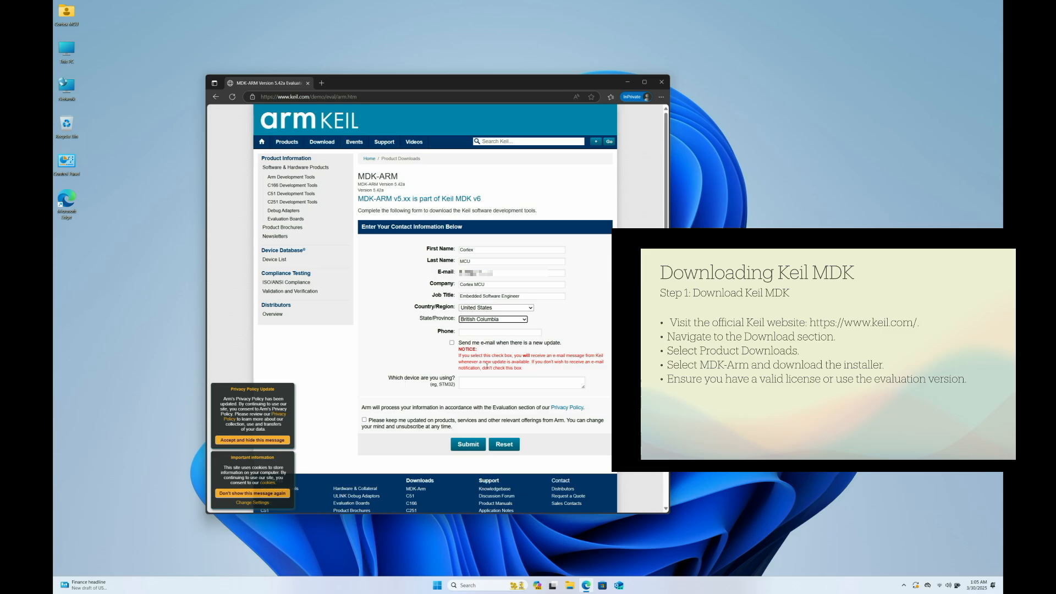
{"action": "left_click", "coordinate": [477, 333]}
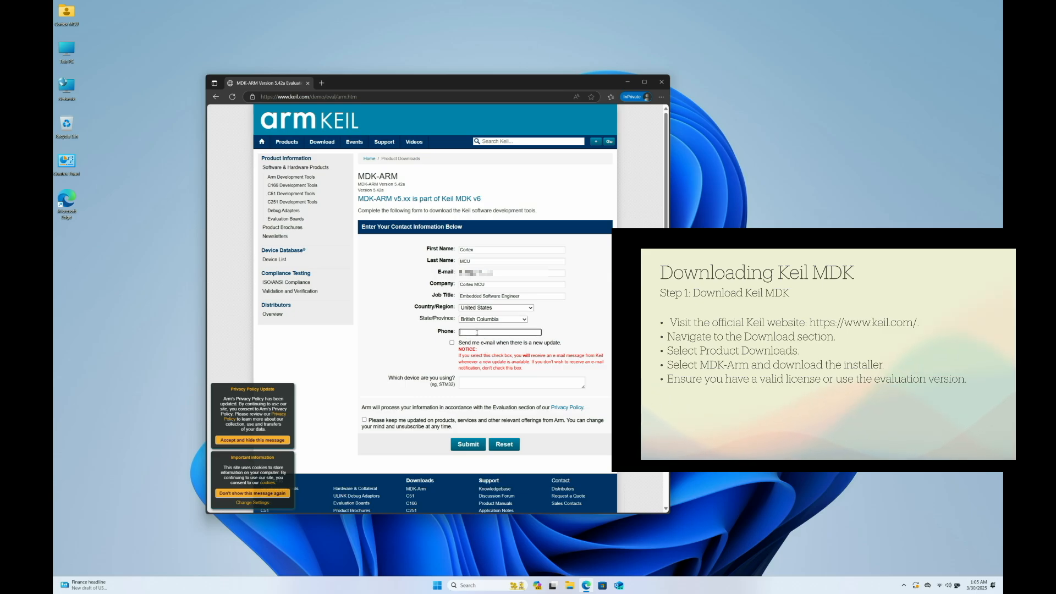
{"action": "type", "text": "+1234"}
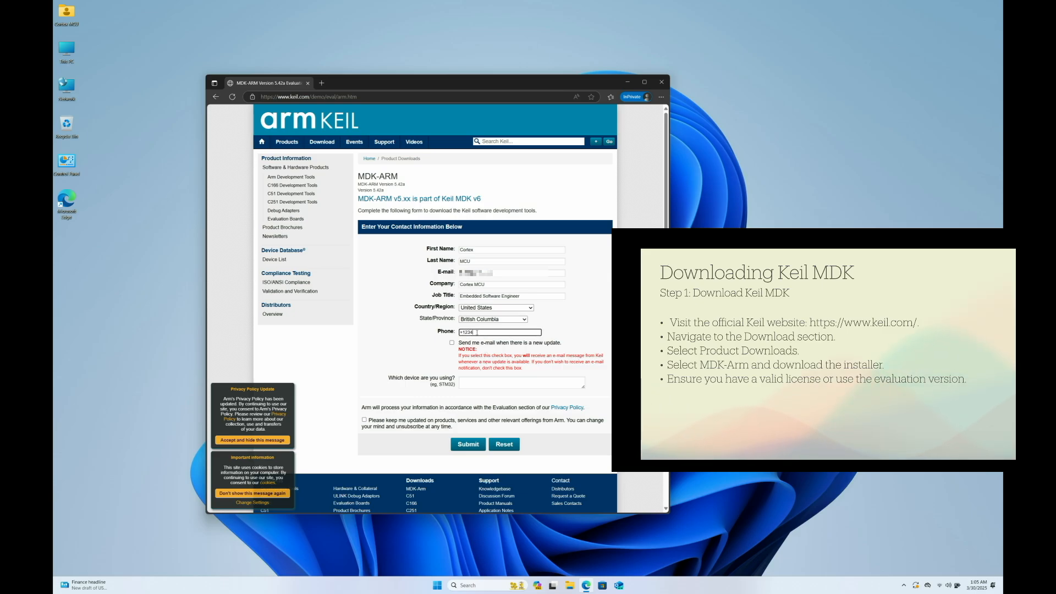
{"action": "type", "text": "6578"}
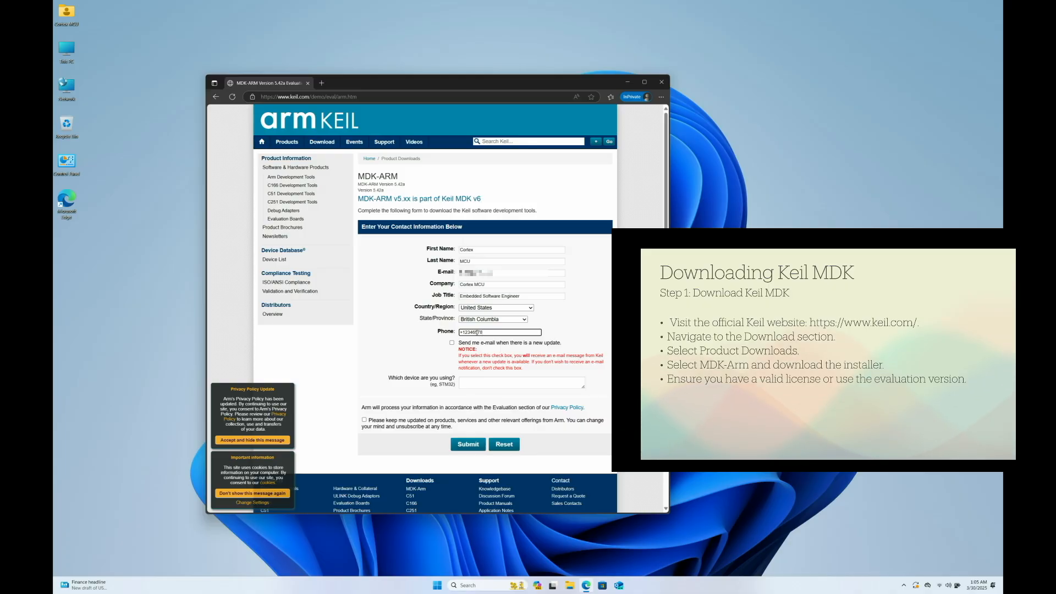
{"action": "type", "text": "6"}
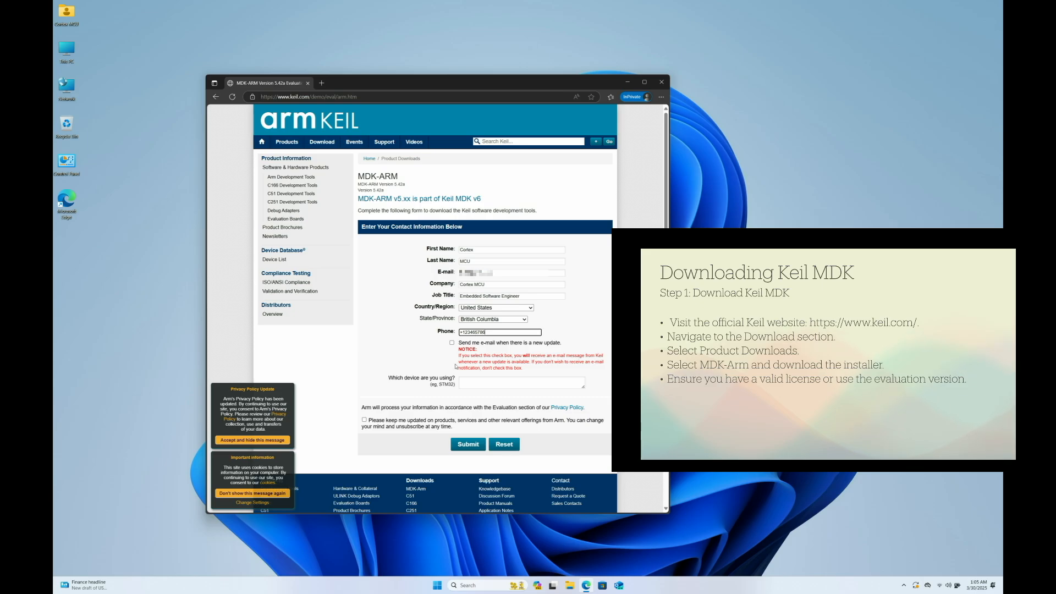
{"action": "left_click", "coordinate": [466, 383]}
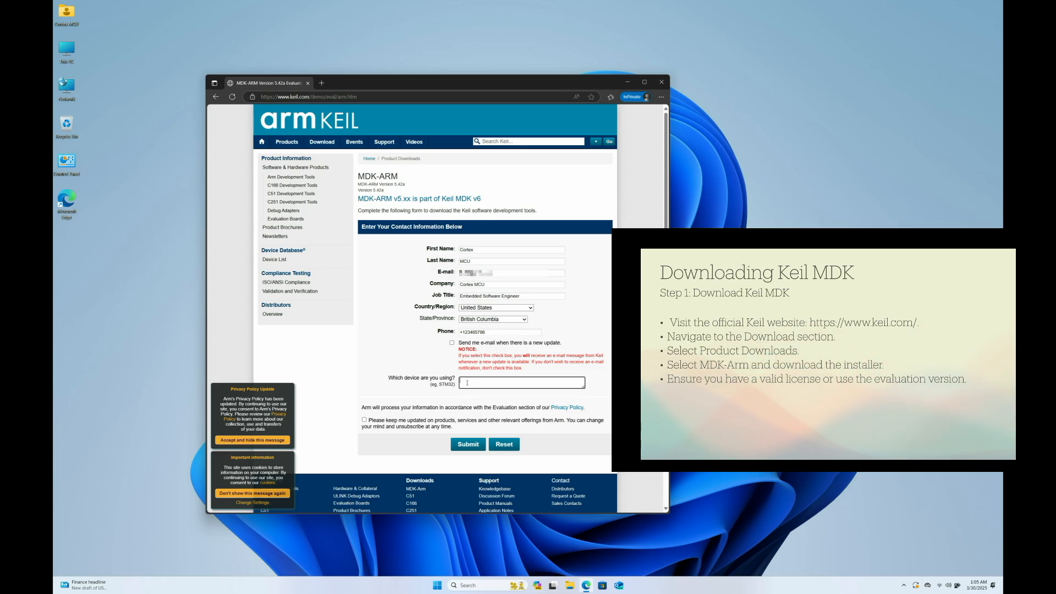
{"action": "type", "text": "STM32"}
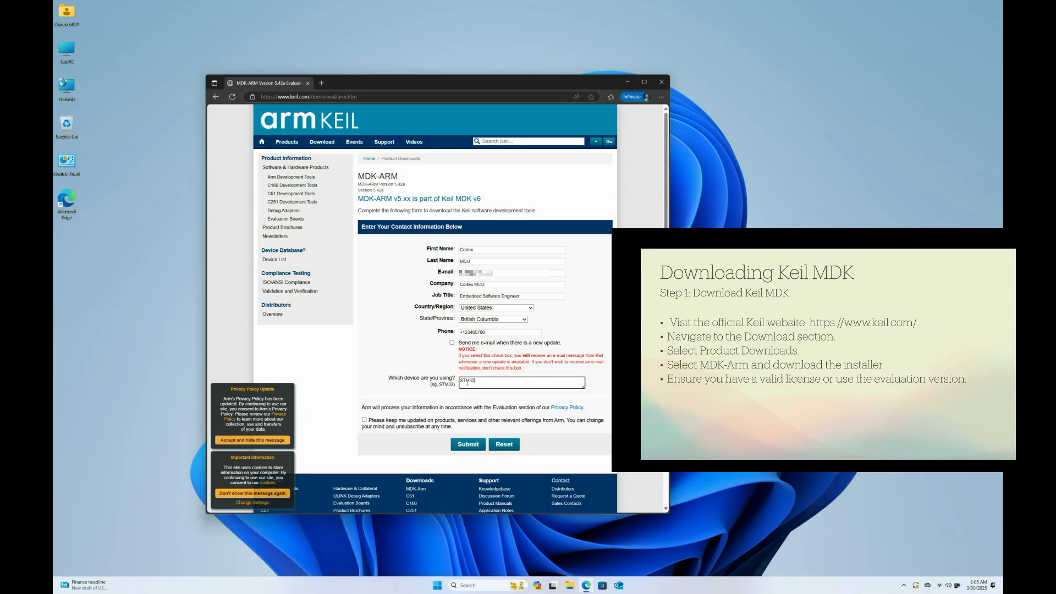
- Submit the contact form and download the MDK542A.EXE installer
{"action": "left_click", "coordinate": [466, 444]}
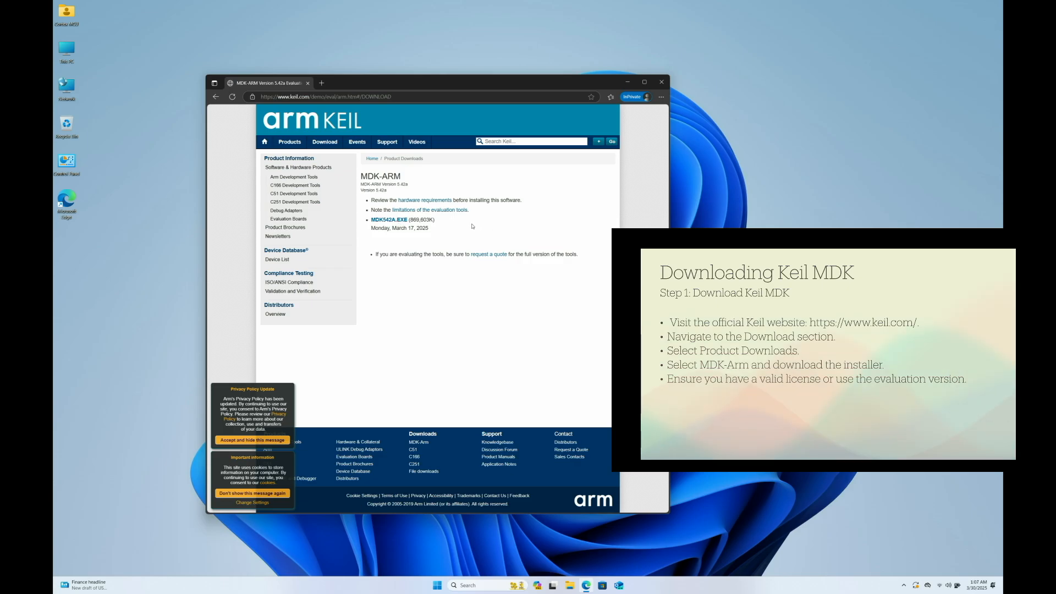
{"action": "left_click", "coordinate": [395, 220]}
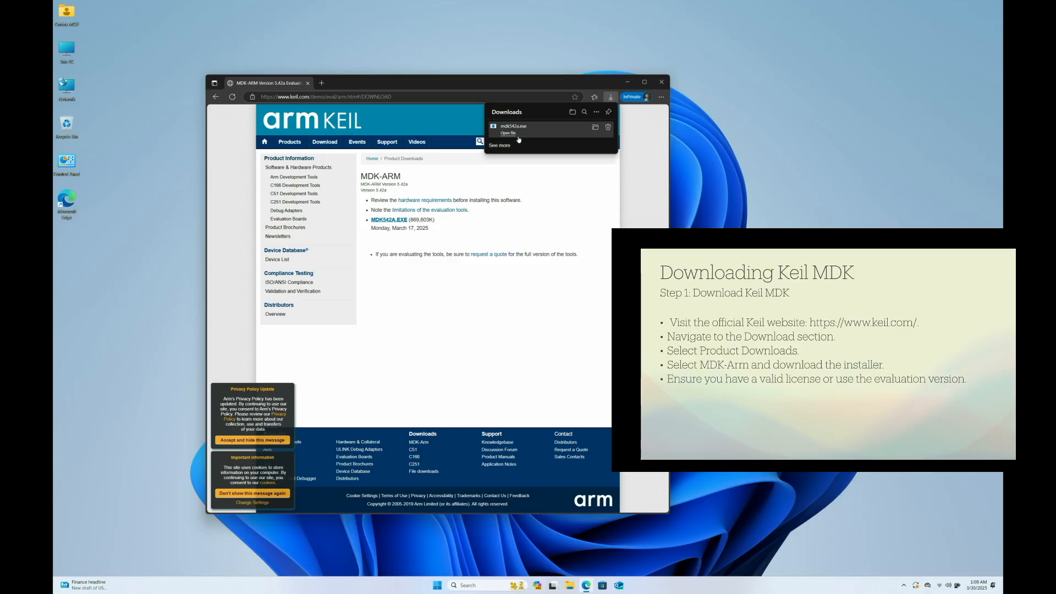
- Run the downloaded mdk542a installer from the Downloads folder as administrator
{"action": "left_click", "coordinate": [595, 128]}
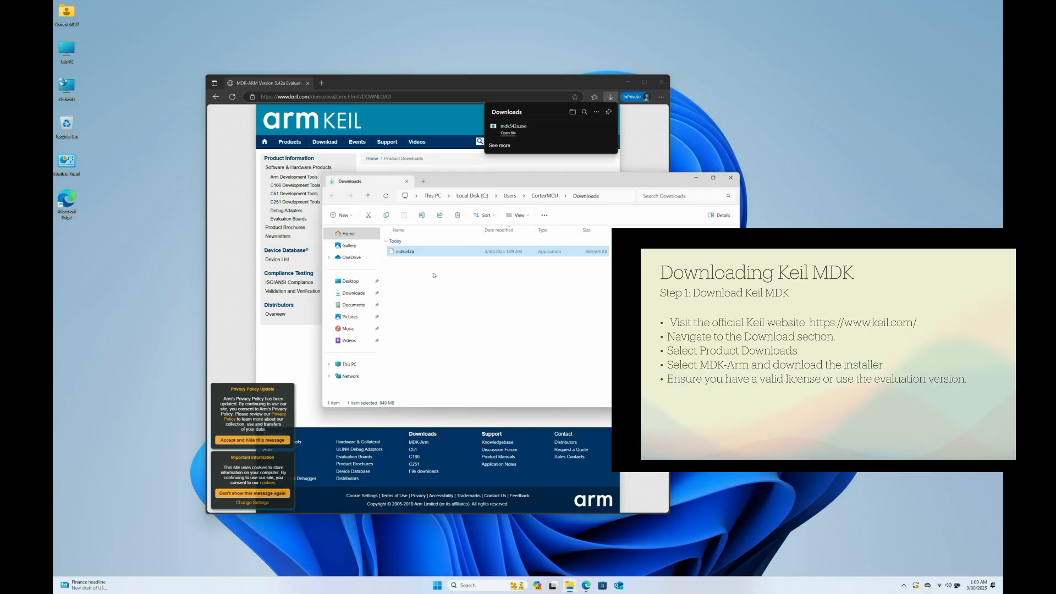
{"action": "left_click_drag", "start_coordinate": [470, 181], "coordinate": [342, 176]}
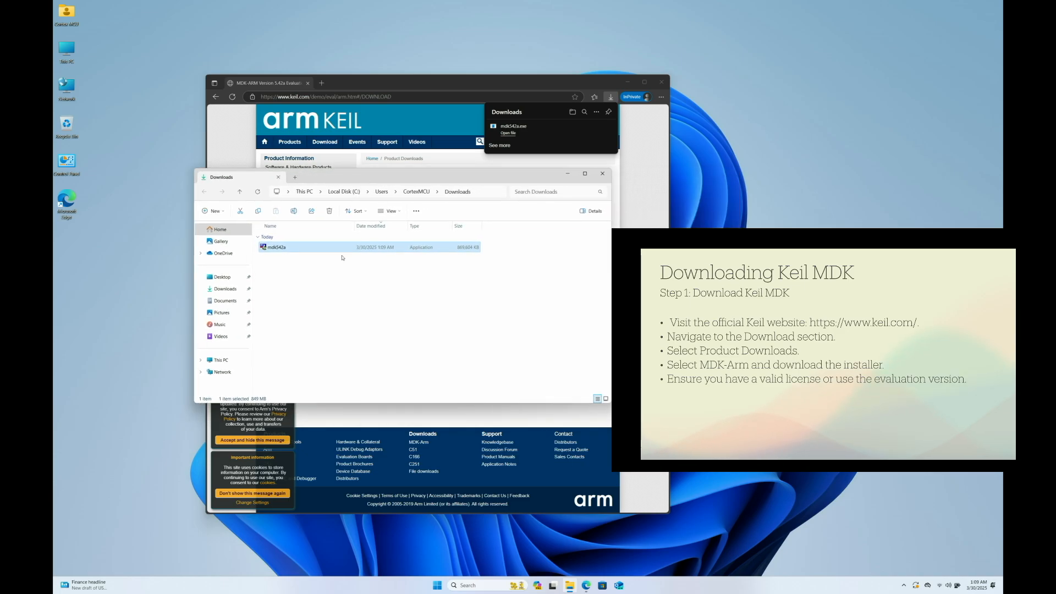
{"action": "right_click", "coordinate": [278, 250]}
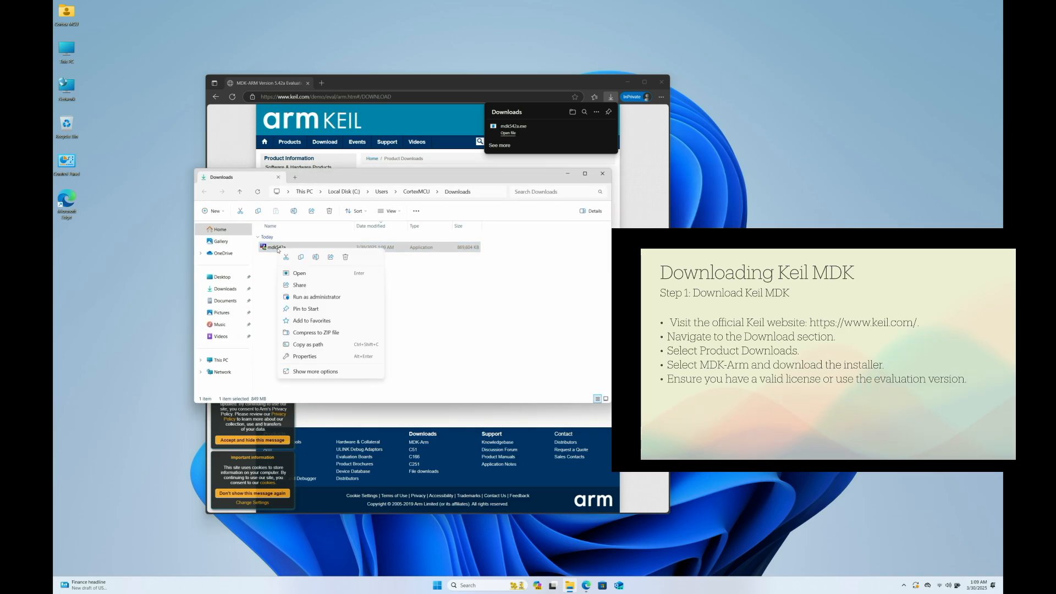
{"action": "left_click", "coordinate": [322, 298]}
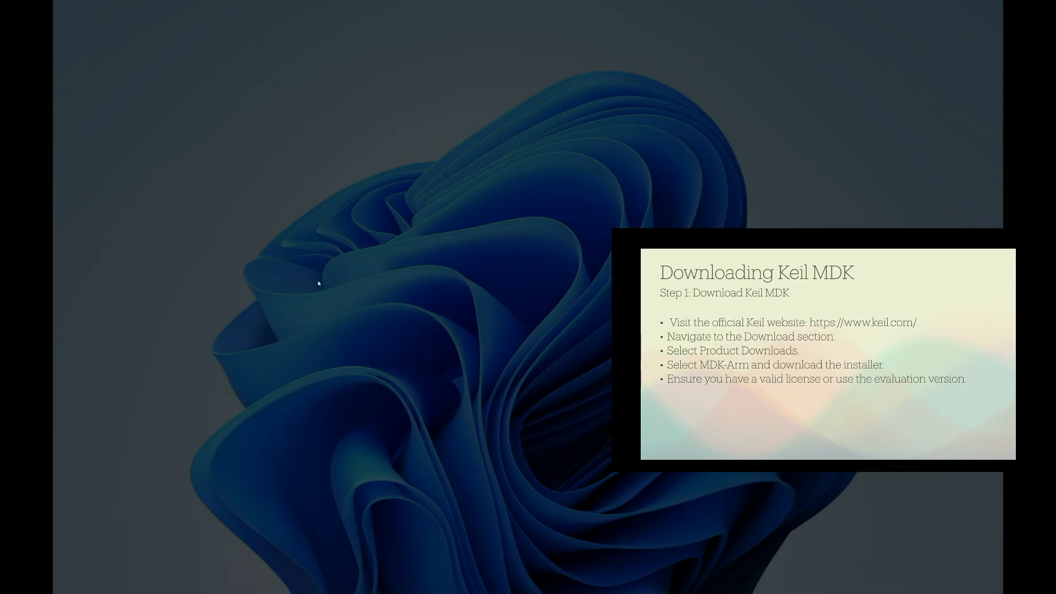
- Allow the installer through UAC, agree to the license terms, and continue to folder selection
{"action": "left_click", "coordinate": [502, 356]}
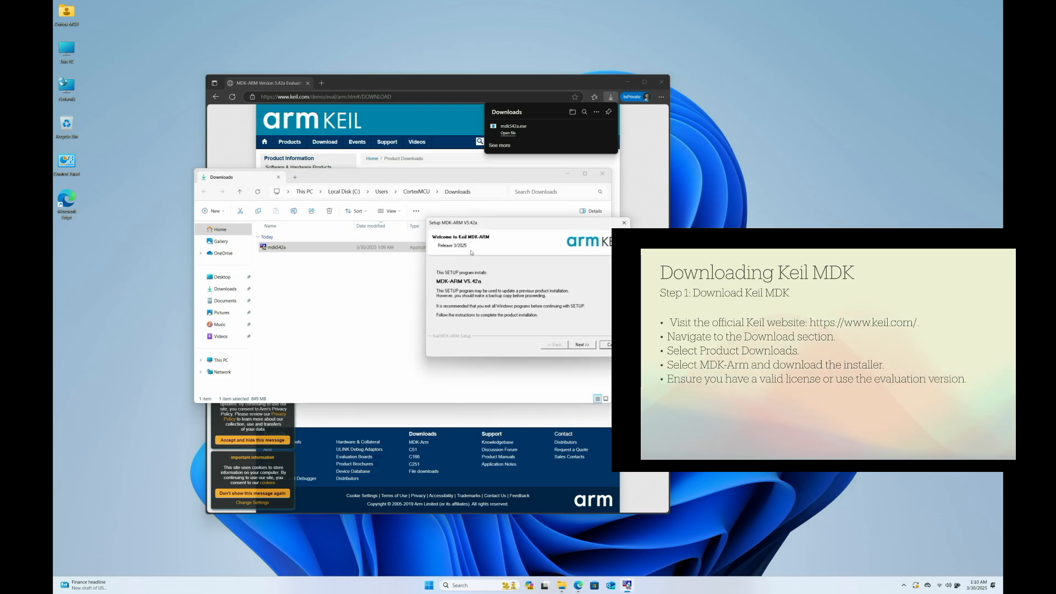
{"action": "left_click_drag", "start_coordinate": [490, 227], "coordinate": [280, 295]}
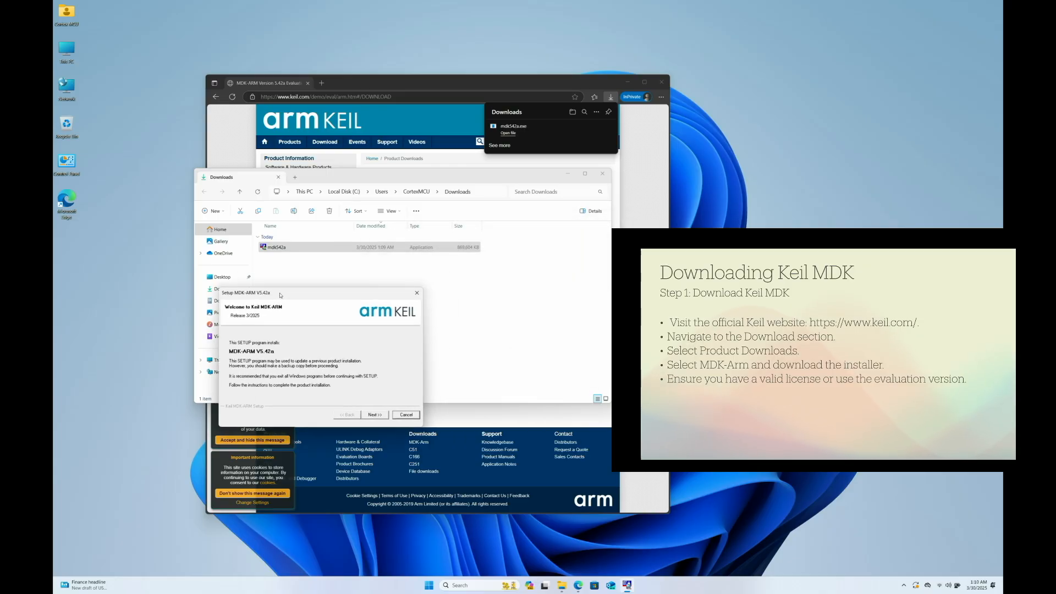
{"action": "left_click", "coordinate": [375, 415]}
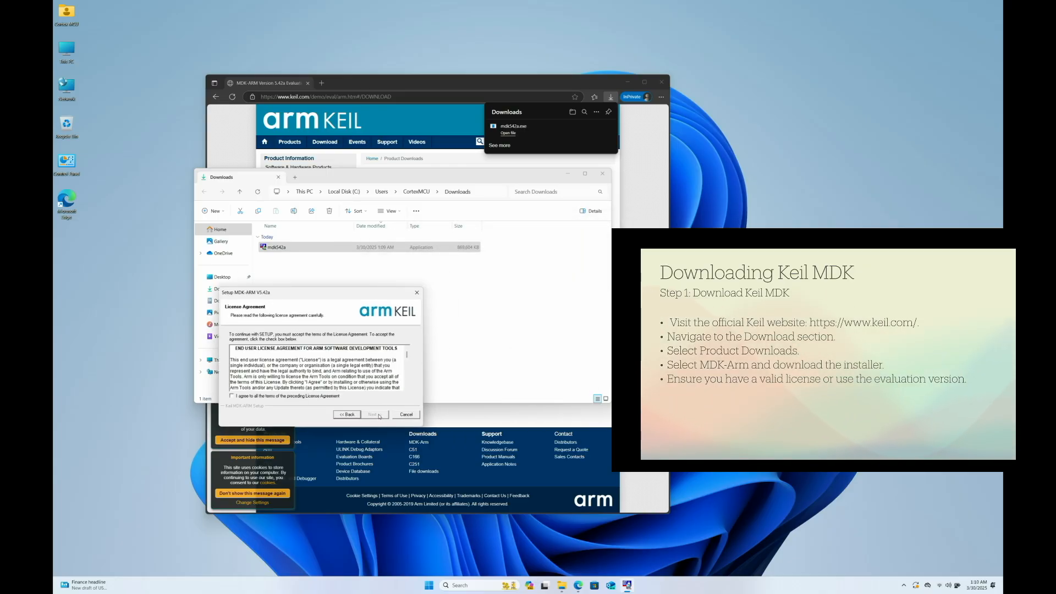
{"action": "left_click", "coordinate": [262, 396]}
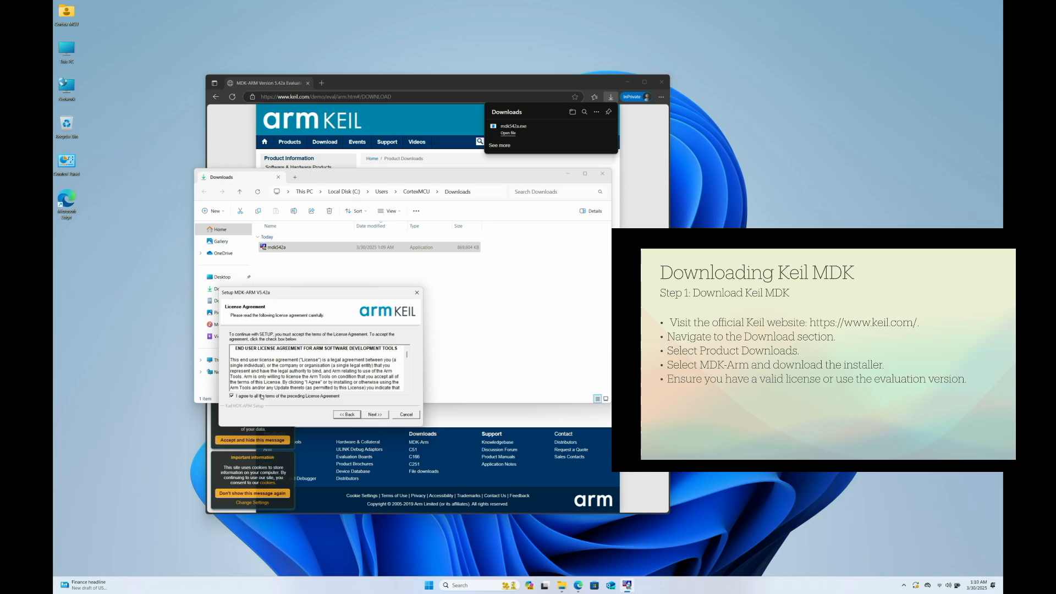
{"action": "left_click", "coordinate": [381, 418]}
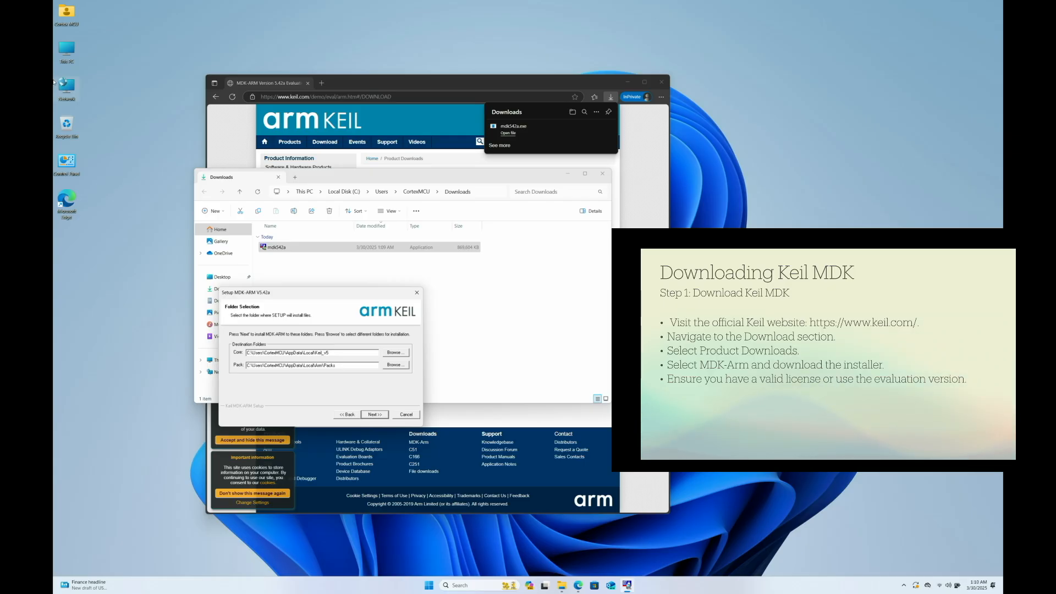
- Change the Core destination folder to D:\Program Files\Arm\Keil_v5
{"action": "double_click", "coordinate": [63, 55]}
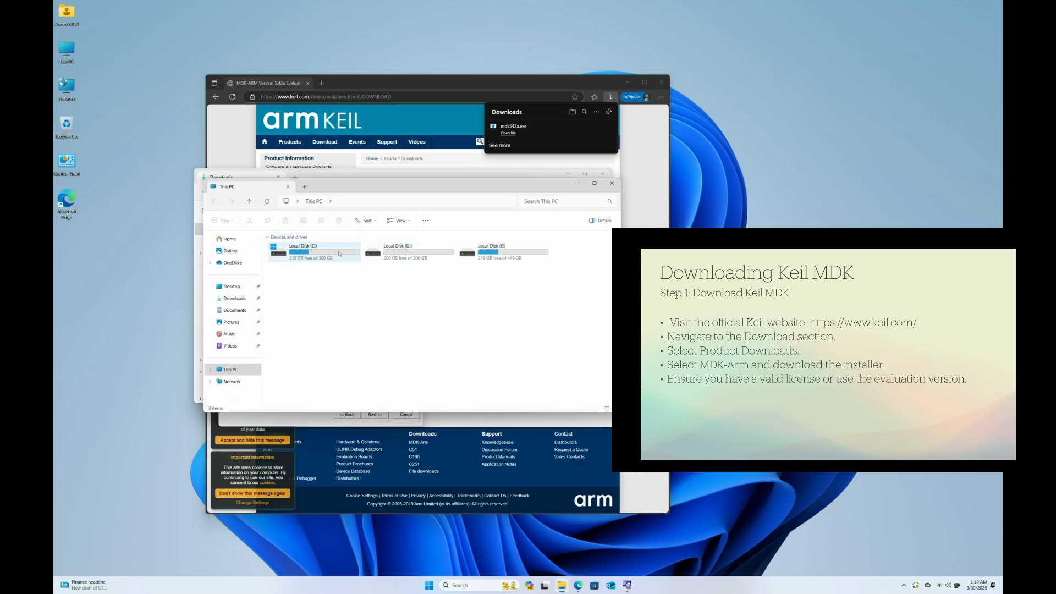
{"action": "double_click", "coordinate": [335, 253]}
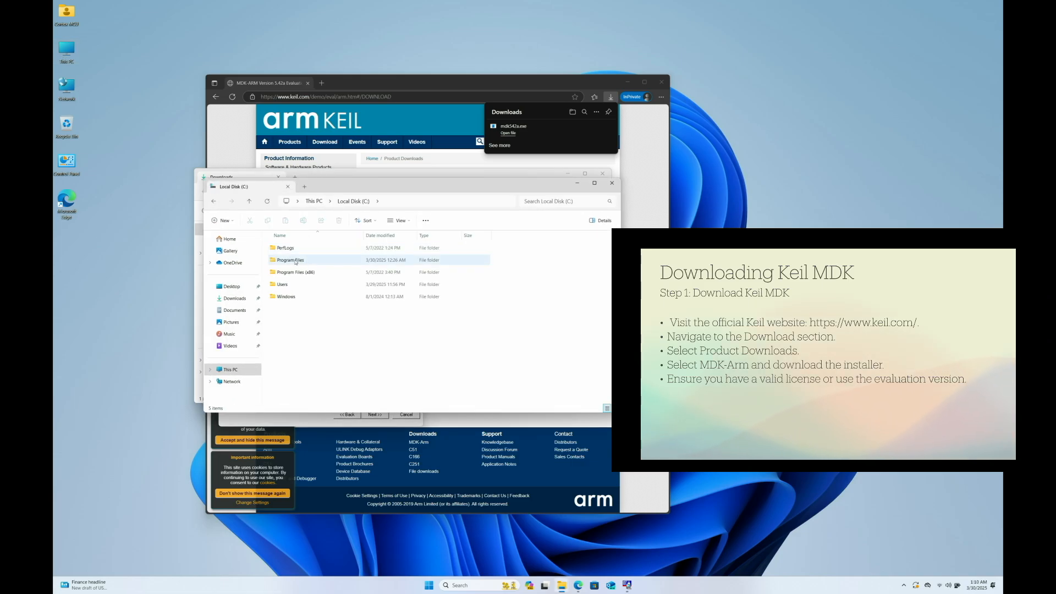
{"action": "double_click", "coordinate": [295, 260]}
{"action": "left_click", "coordinate": [441, 200]}
{"action": "key", "text": "ctrl+c"}
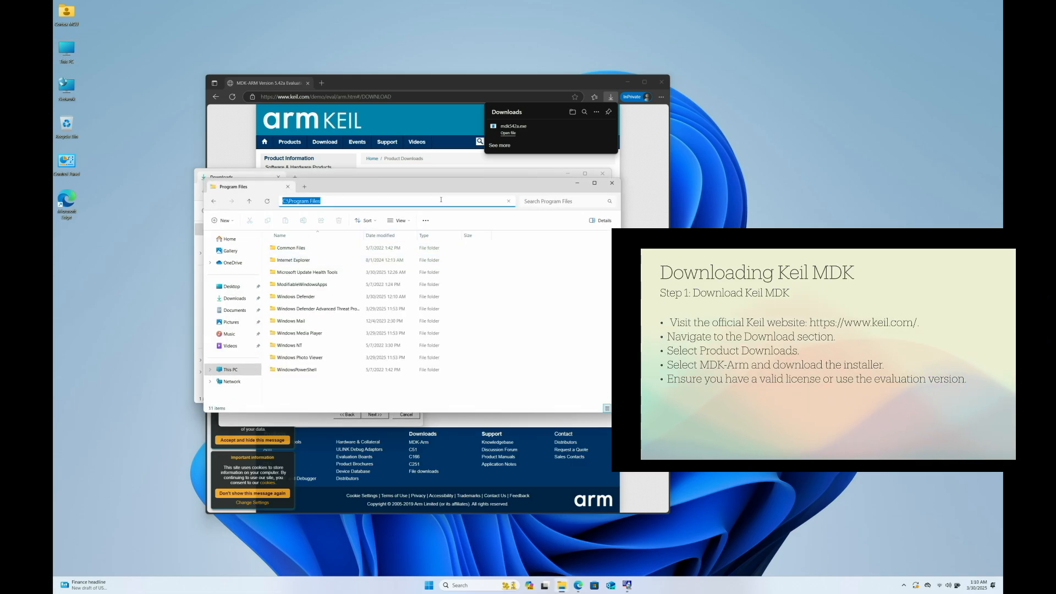
{"action": "left_click", "coordinate": [611, 183]}
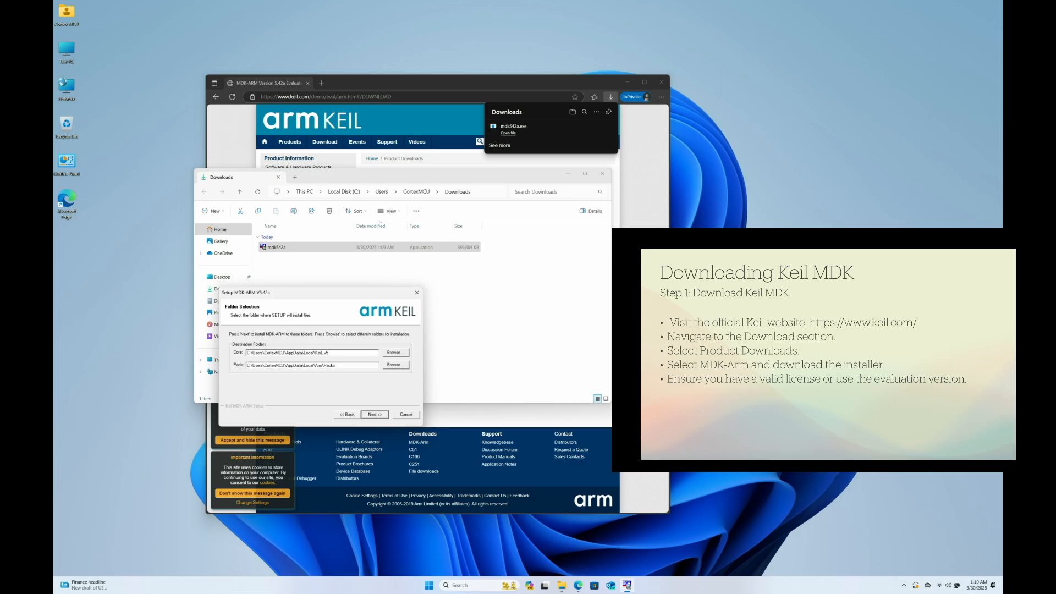
{"action": "left_click_drag", "start_coordinate": [303, 352], "coordinate": [247, 352]}
{"action": "key", "text": "ctrl+v"}
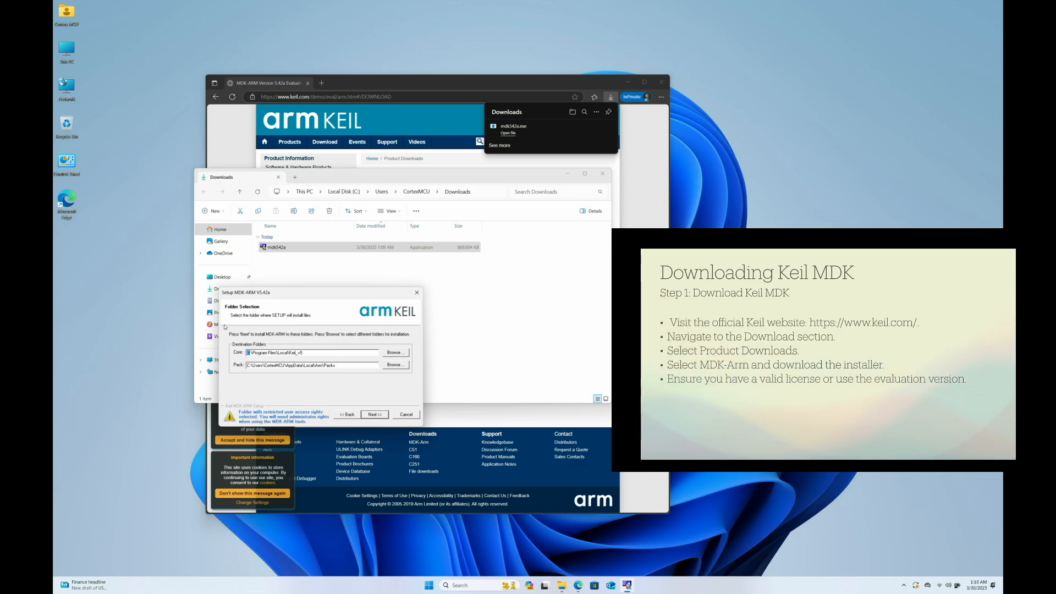
{"action": "type", "text": "D"}
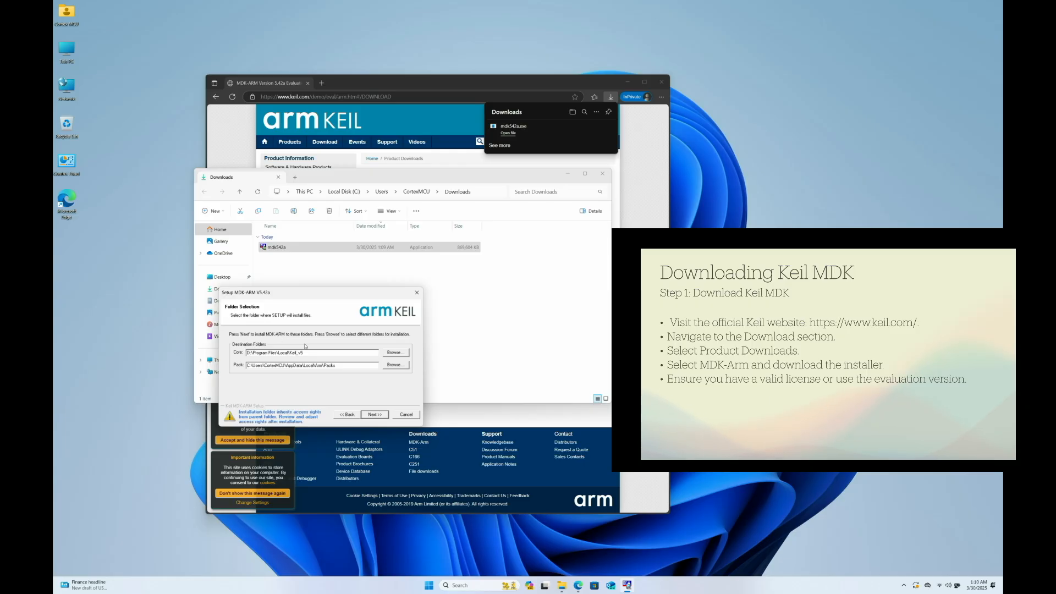
{"action": "double_click", "coordinate": [283, 352]}
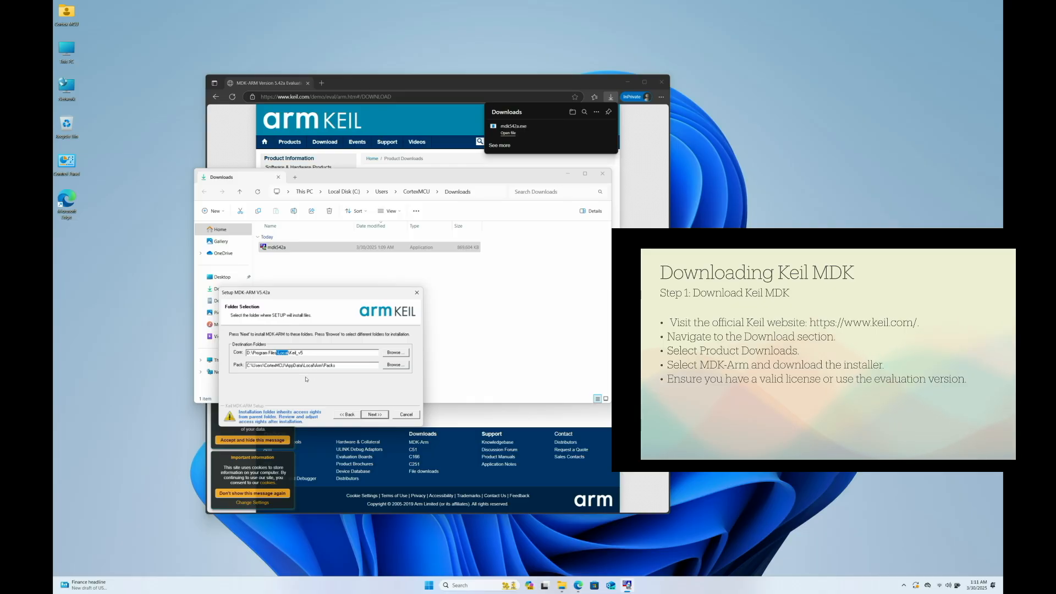
{"action": "type", "text": "Arm"}
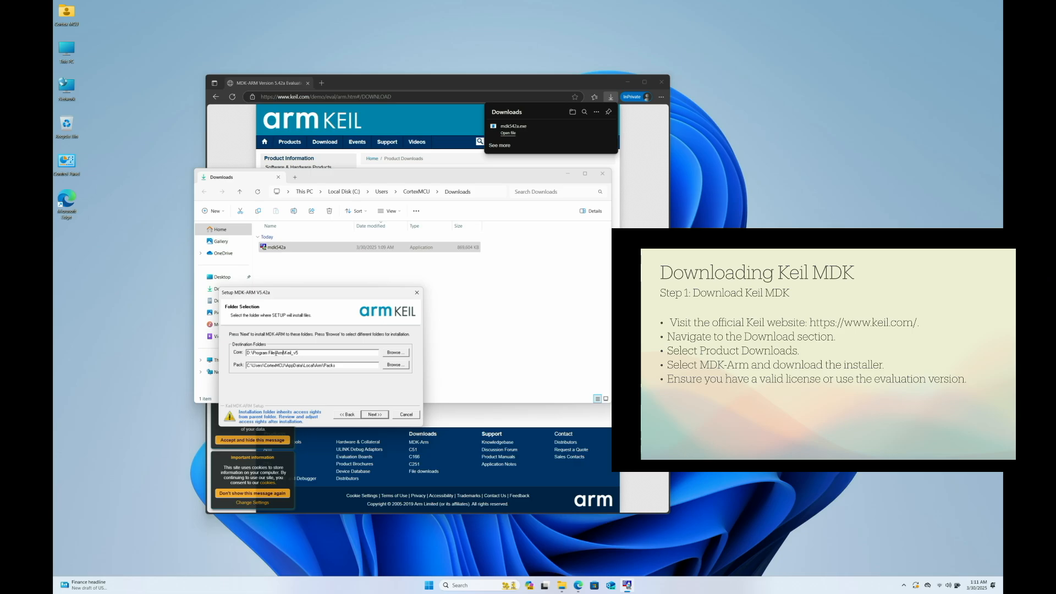
{"action": "type", "text": "\\"}
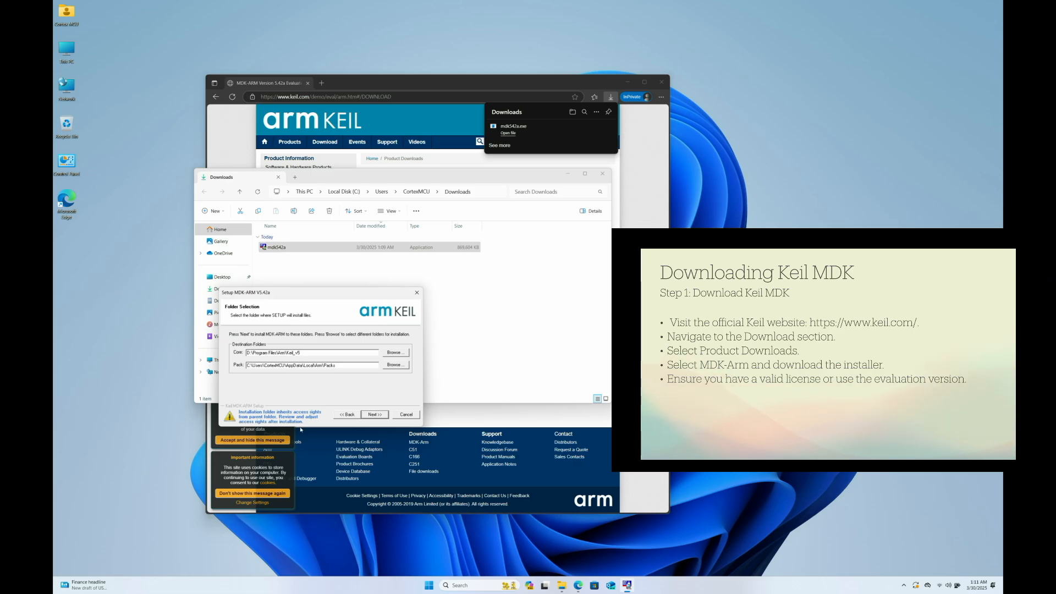
- Paste the Core path into the Pack field so it reads D:\Program Files\Arm\Keil_v5\Packs
{"action": "key", "text": "ctrl+a"}
{"action": "key", "text": "ctrl+c"}
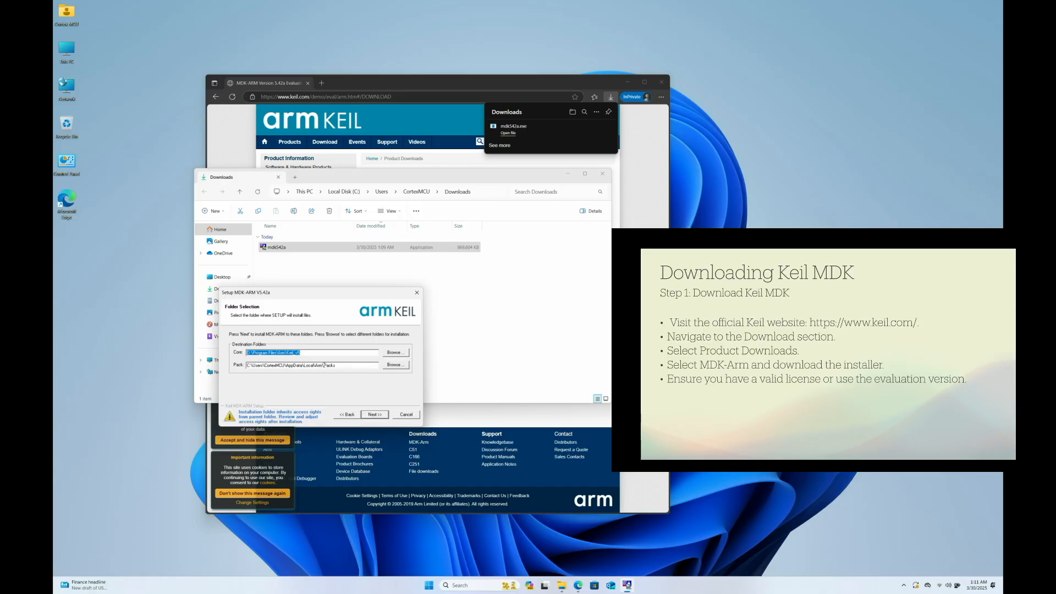
{"action": "left_click_drag", "start_coordinate": [324, 365], "coordinate": [167, 356]}
{"action": "key", "text": "ctrl+v"}
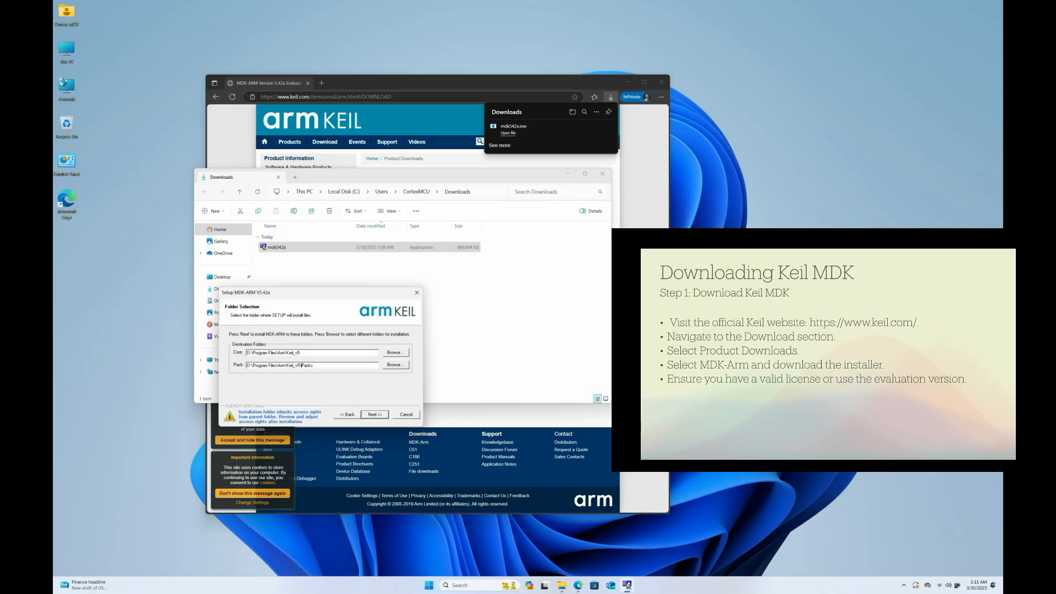
- Fill in the first and last name and copy them into the Company Name field
{"action": "left_click", "coordinate": [379, 415]}
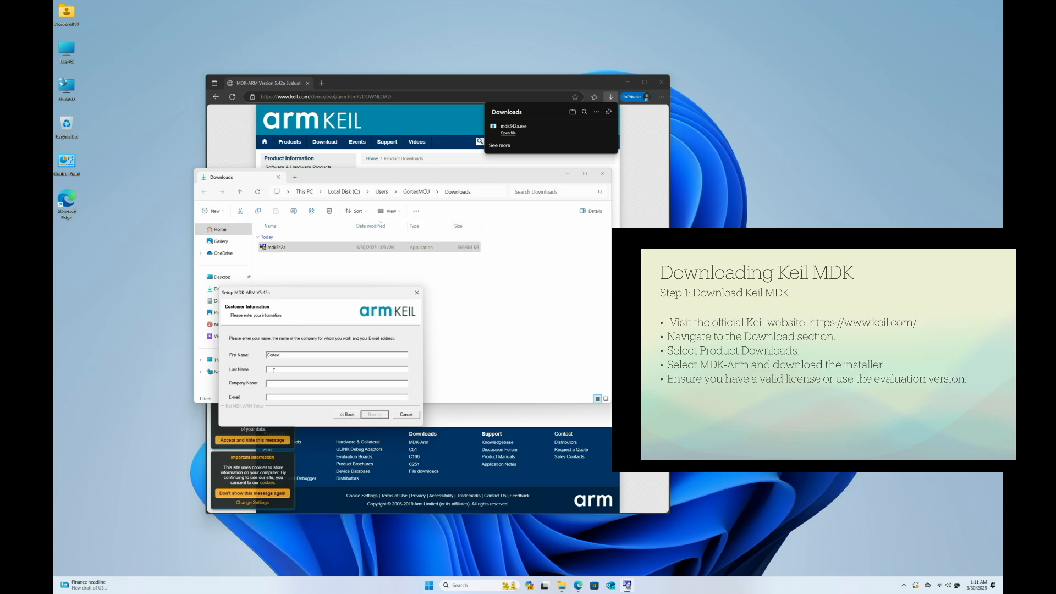
{"action": "type", "text": "MCU"}
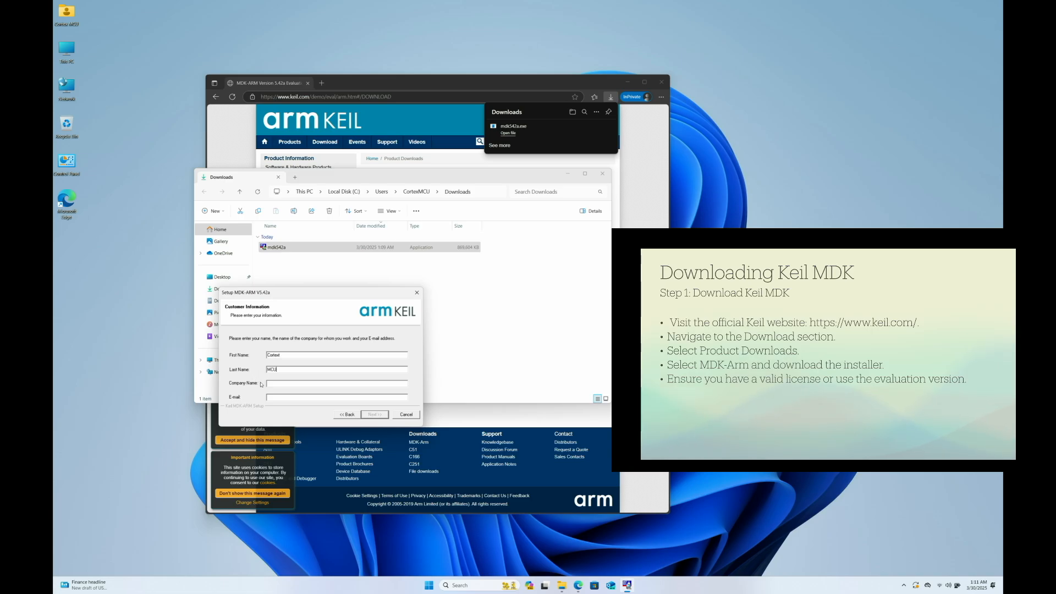
{"action": "double_click", "coordinate": [273, 354]}
{"action": "key", "text": "ctrl+c"}
{"action": "left_click", "coordinate": [291, 384]}
{"action": "key", "text": "ctrl+v"}
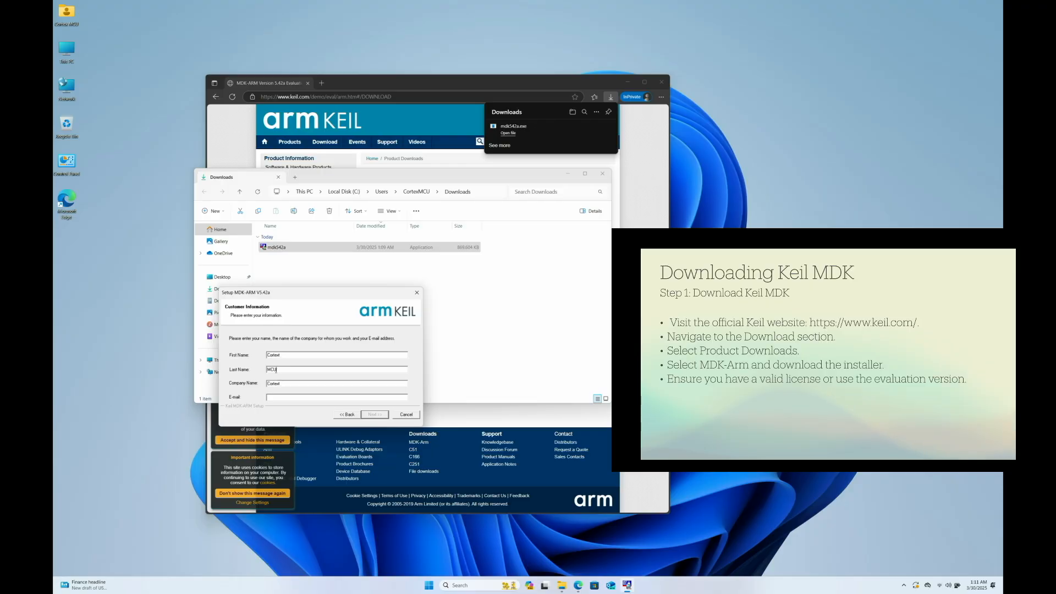
{"action": "double_click", "coordinate": [276, 370]}
{"action": "key", "text": "ctrl+c"}
{"action": "left_click", "coordinate": [307, 382]}
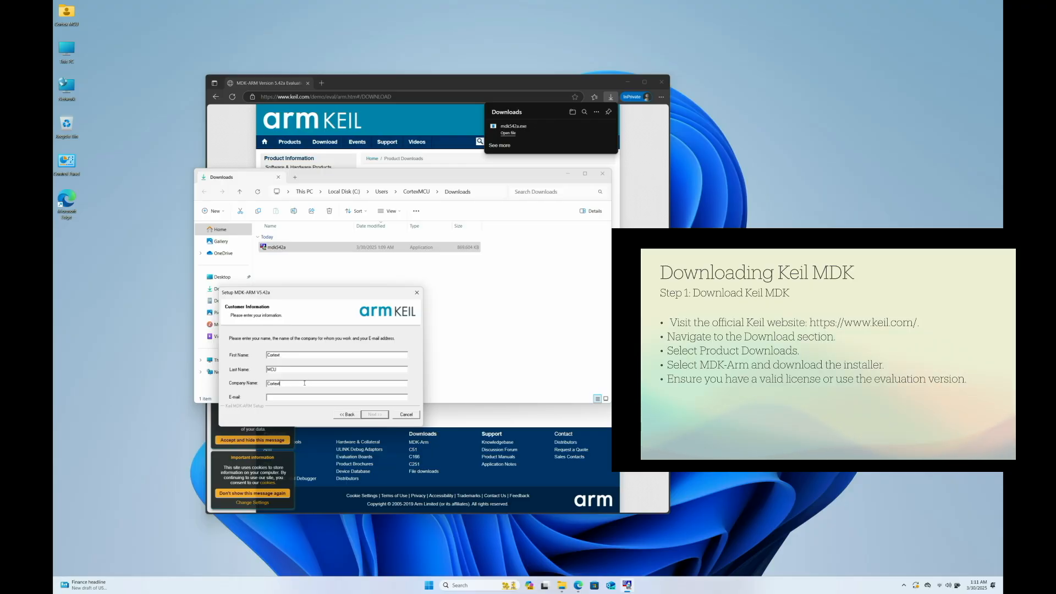
{"action": "key", "text": "ctrl+v"}
- Enter the e-mail address and start installing the MDK-ARM files
{"action": "left_click", "coordinate": [277, 396]}
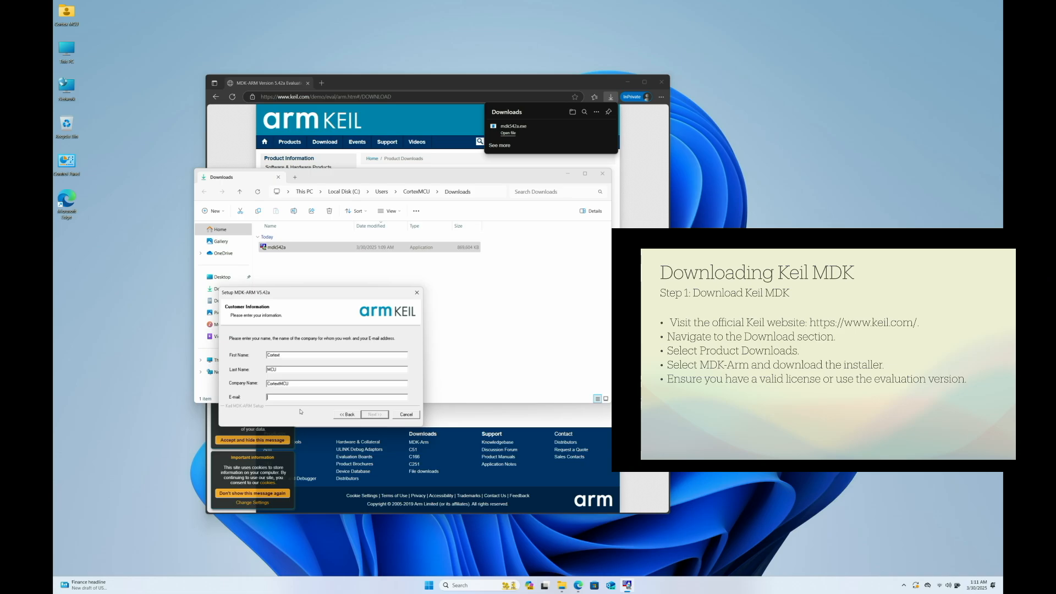
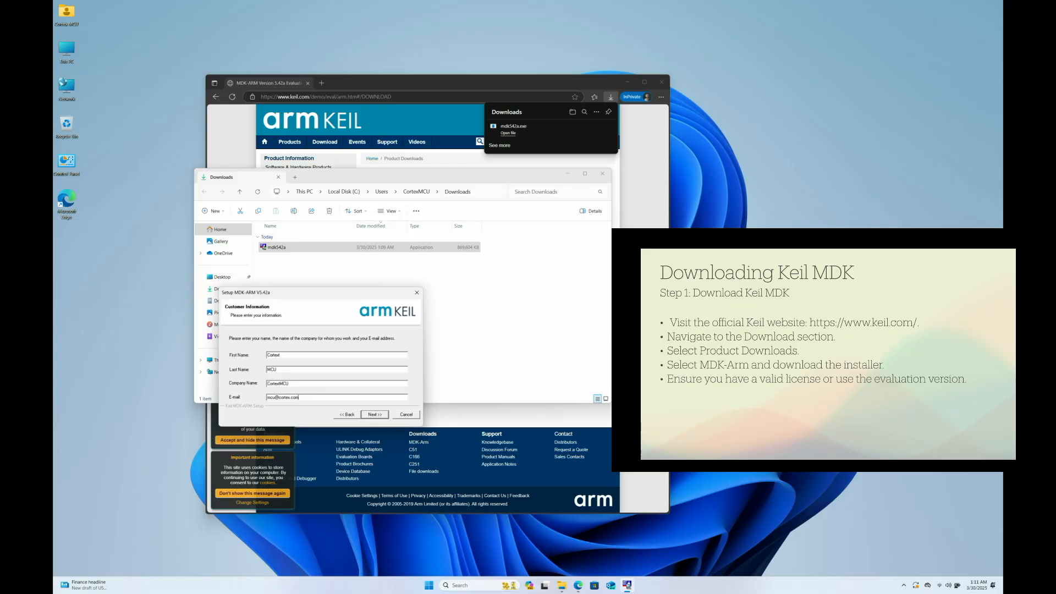
{"action": "left_click", "coordinate": [380, 416]}
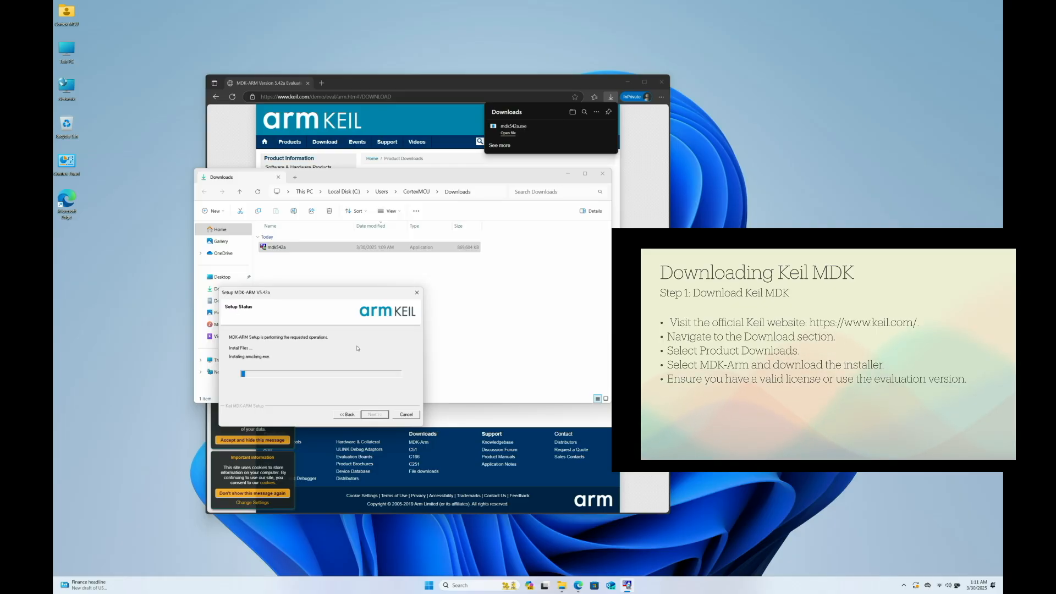
- Rearrange the Downloads folder and setup progress windows until the USB driver prompt appears
{"action": "left_click_drag", "start_coordinate": [324, 296], "coordinate": [340, 283]}
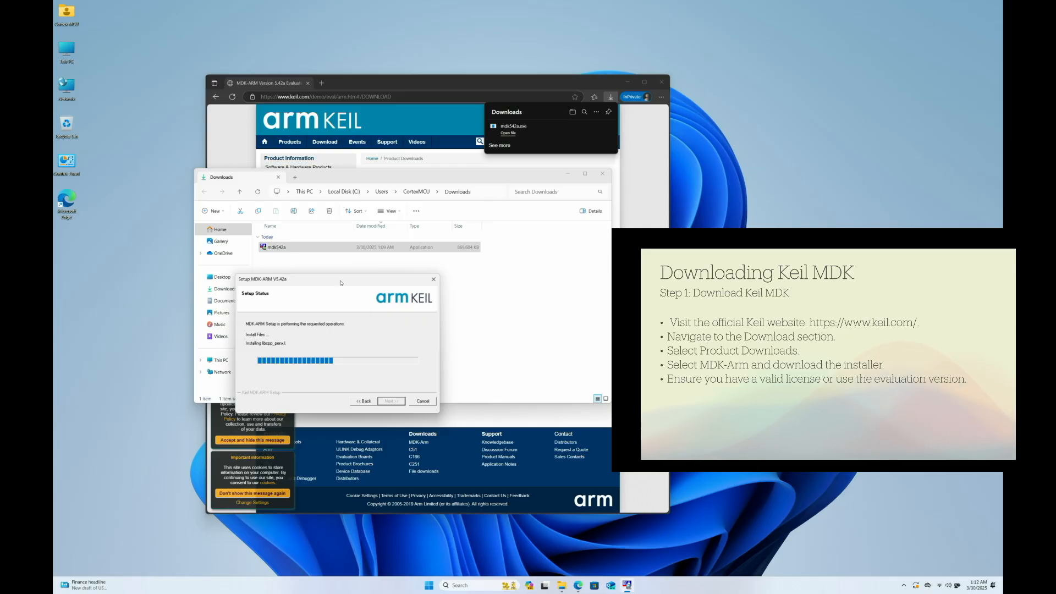
{"action": "left_click", "coordinate": [315, 249]}
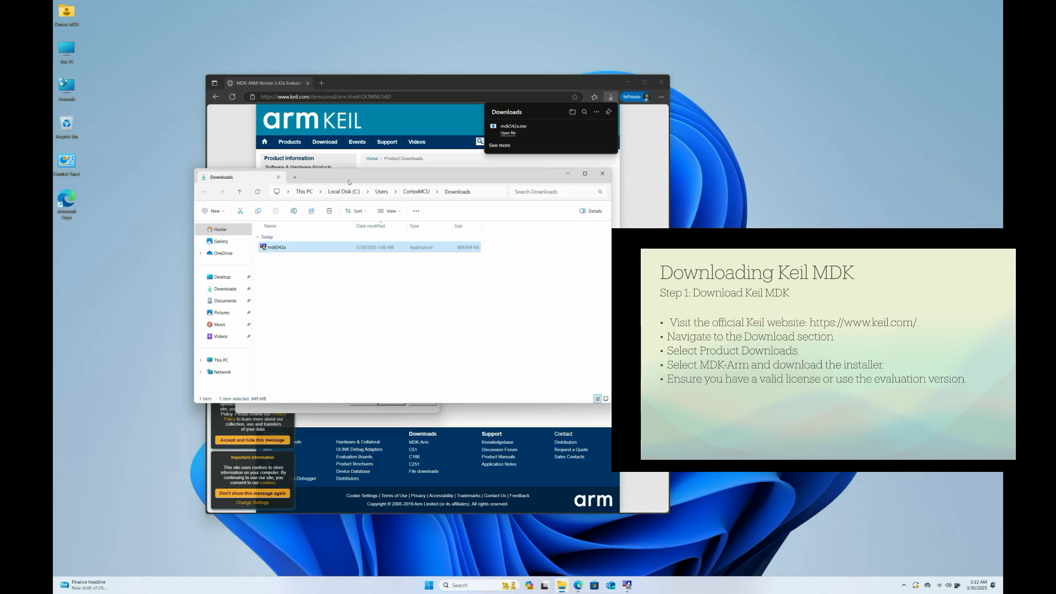
{"action": "left_click_drag", "start_coordinate": [349, 181], "coordinate": [576, 214]}
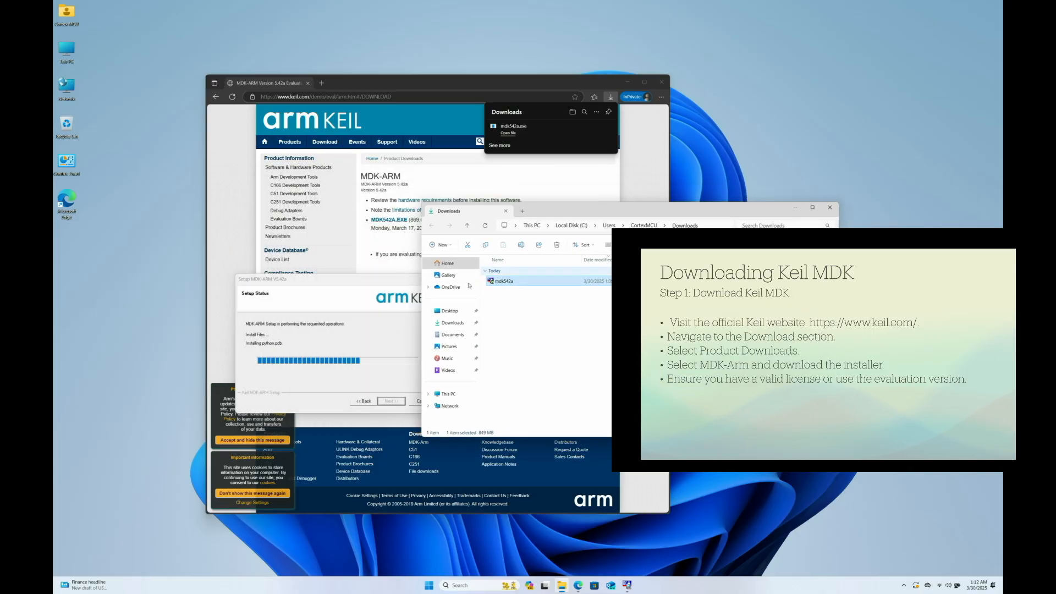
{"action": "left_click_drag", "start_coordinate": [367, 284], "coordinate": [289, 236]}
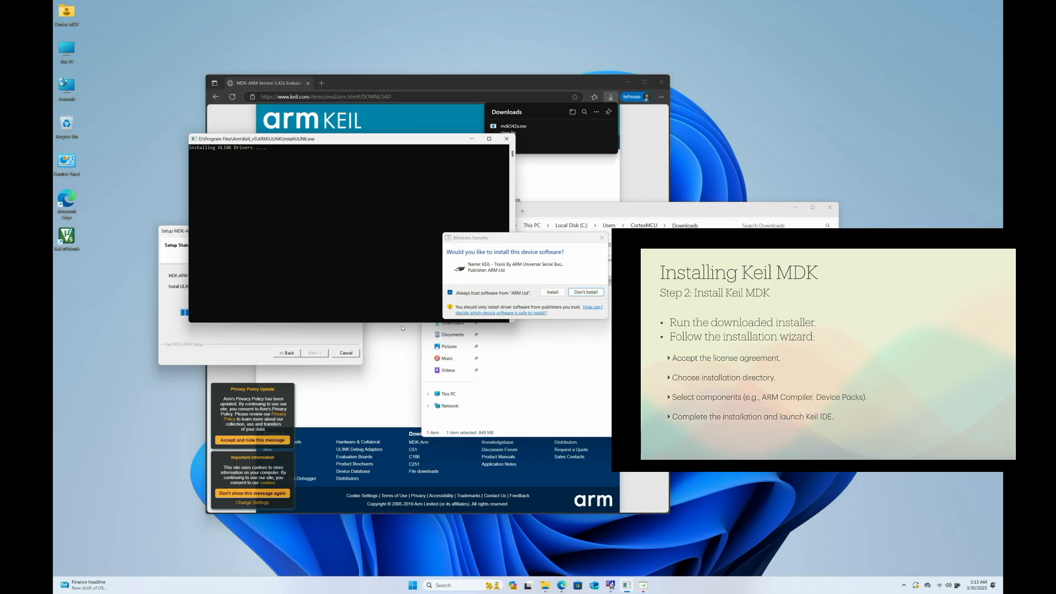
- Approve both Keil device driver installs, untick Show Release Notes, and finish the setup
{"action": "left_click", "coordinate": [555, 294]}
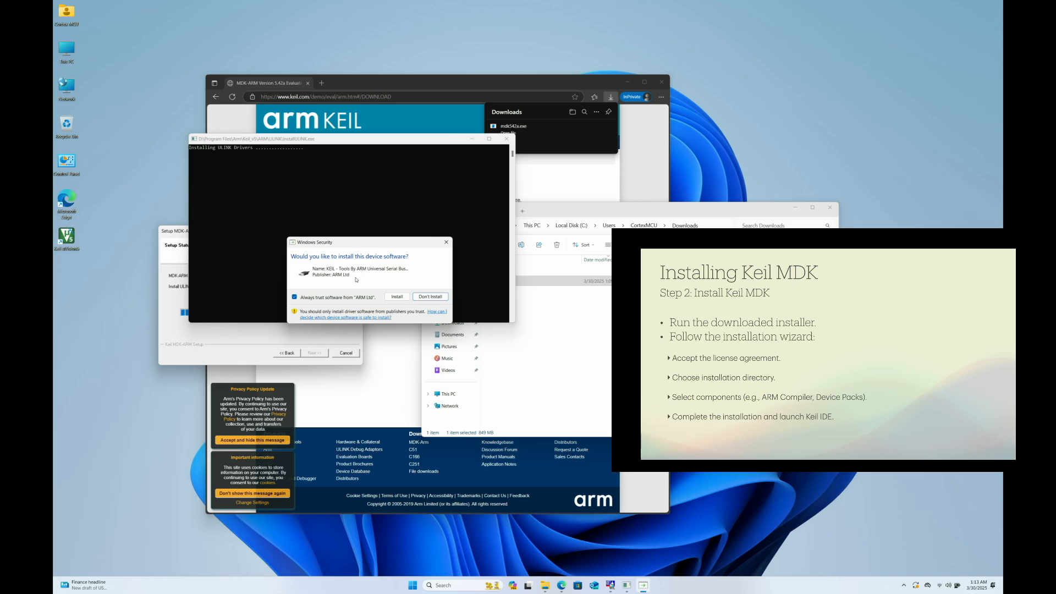
{"action": "left_click", "coordinate": [398, 297]}
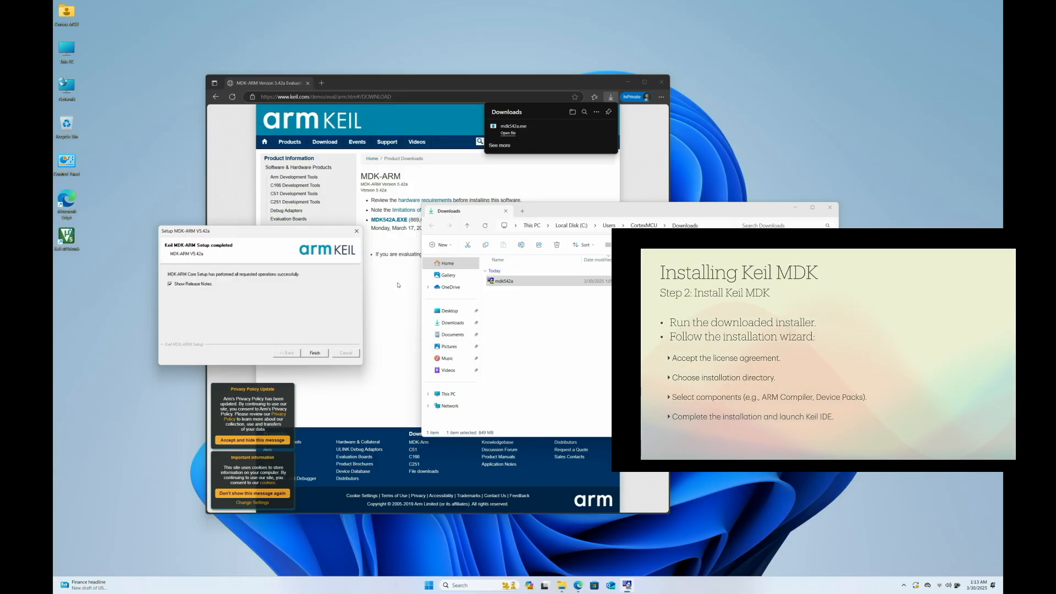
{"action": "left_click", "coordinate": [198, 285]}
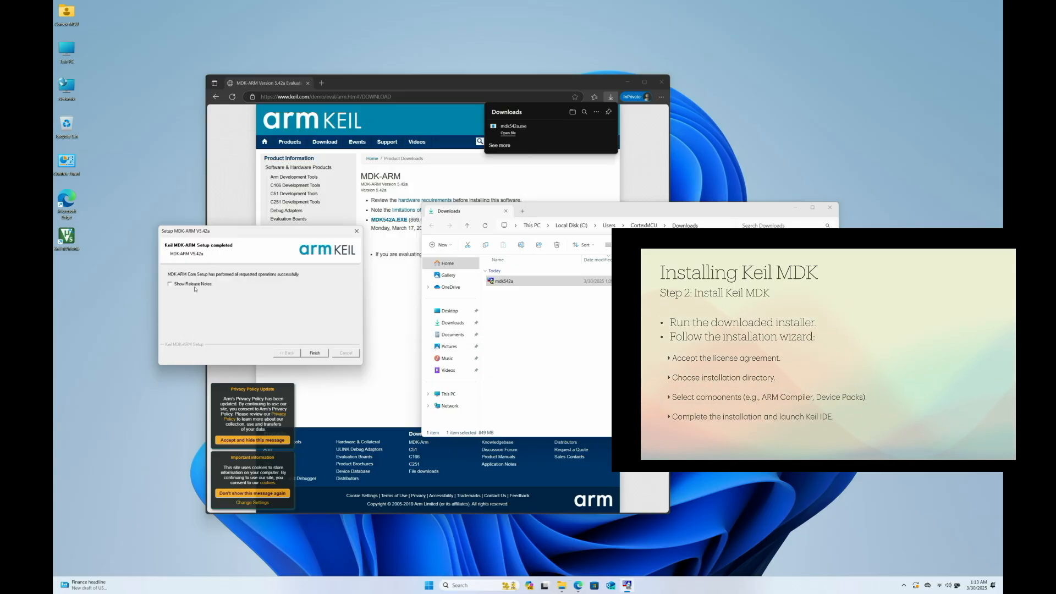
{"action": "left_click_drag", "start_coordinate": [228, 259], "coordinate": [266, 258]}
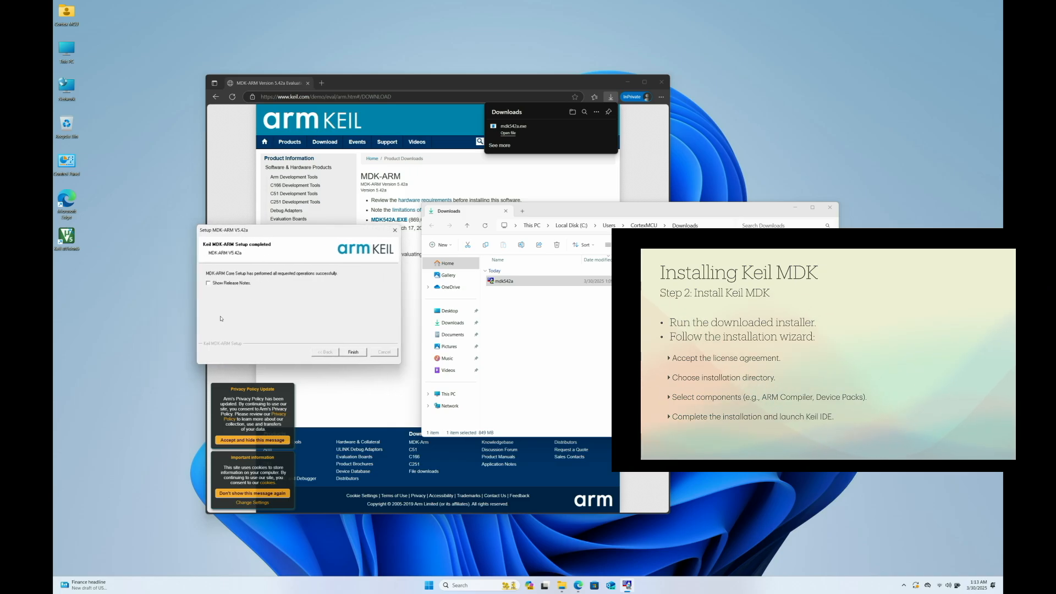
{"action": "left_click", "coordinate": [352, 353]}
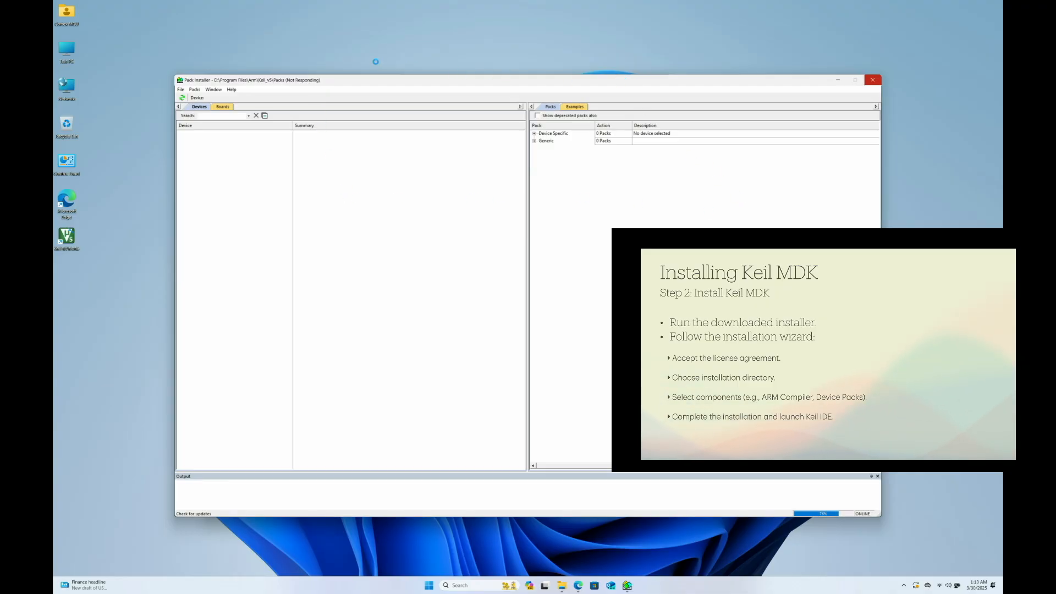
- Dismiss the Pack Installer welcome message, reposition the window, and focus the Devices search box
{"action": "left_click_drag", "start_coordinate": [416, 87], "coordinate": [182, 44]}
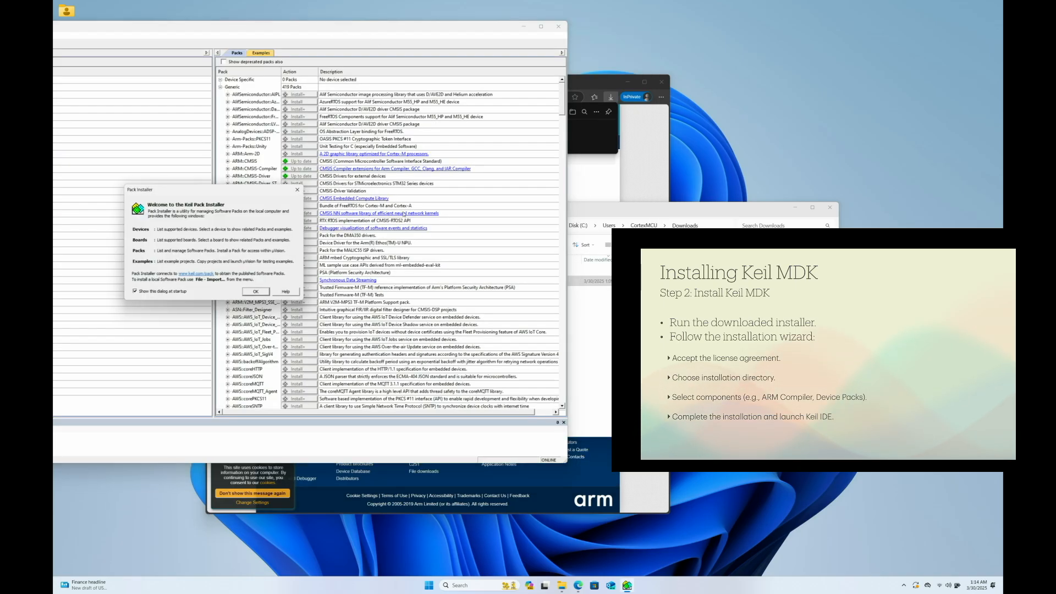
{"action": "left_click", "coordinate": [256, 292]}
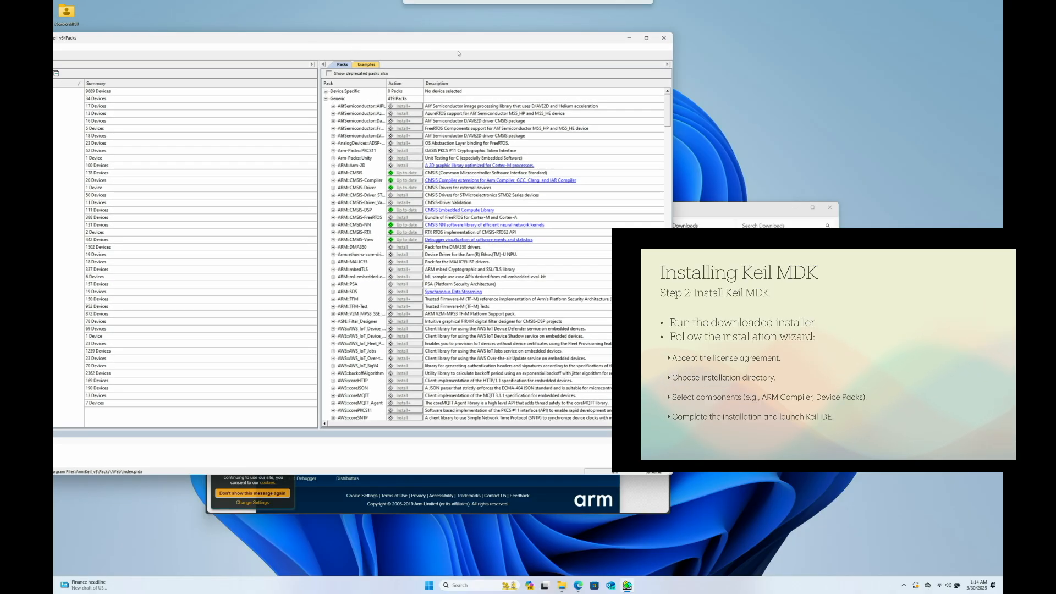
{"action": "left_click_drag", "start_coordinate": [310, 43], "coordinate": [459, 53]}
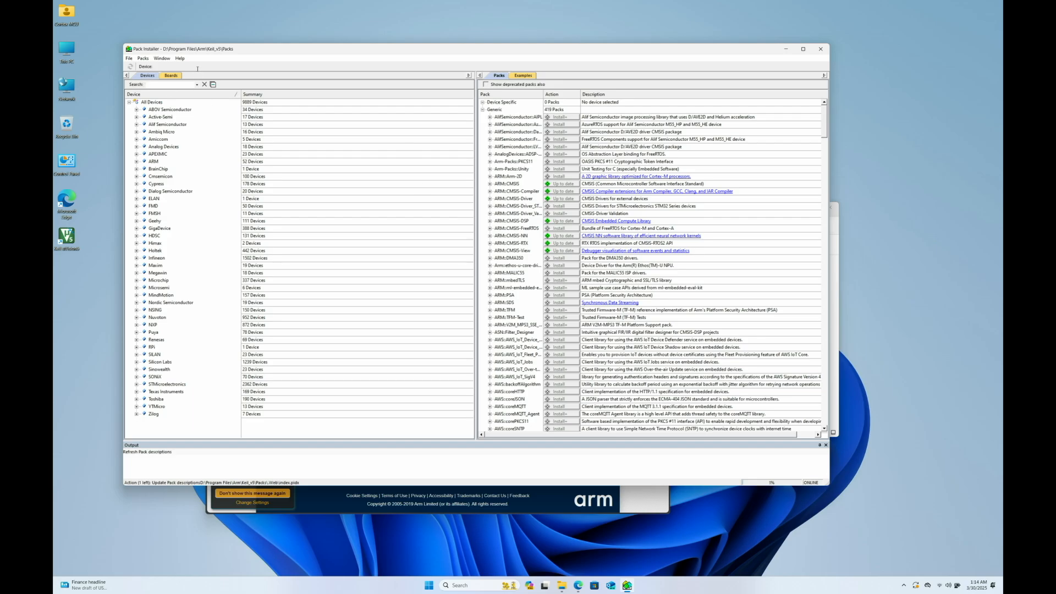
{"action": "left_click", "coordinate": [179, 85]}
- Search devices for 'stm32h563zi' and select STM32H563ZITx to list its packs
{"action": "type", "text": "stm"}
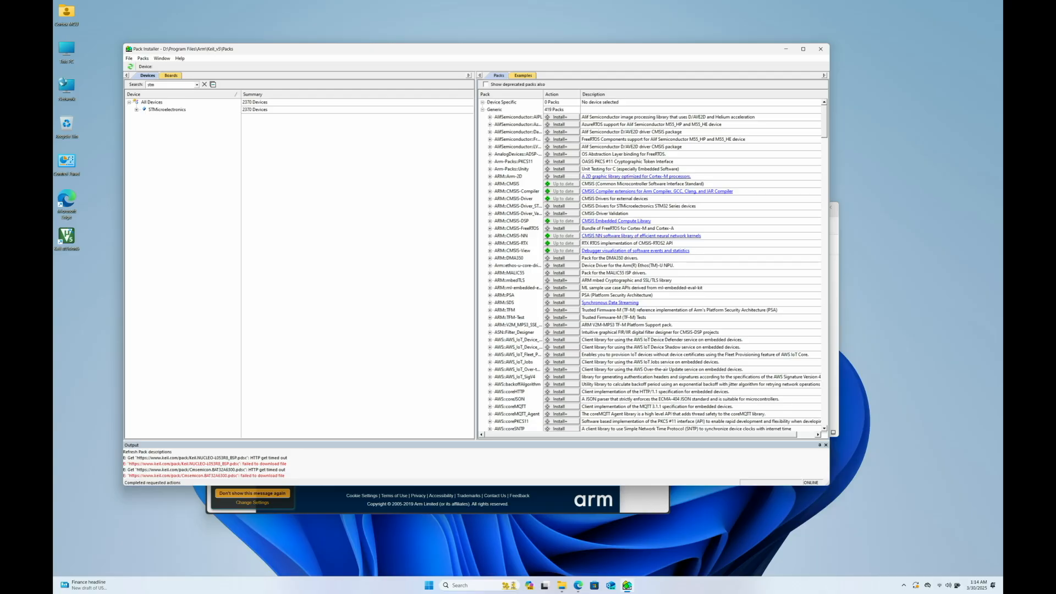
{"action": "type", "text": "3"}
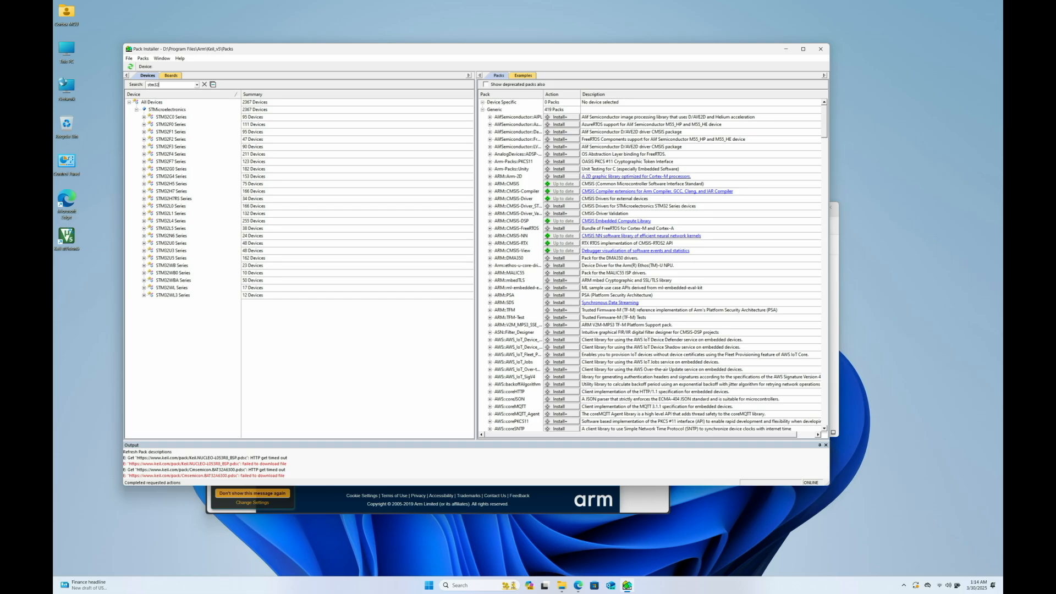
{"action": "type", "text": "2h56"}
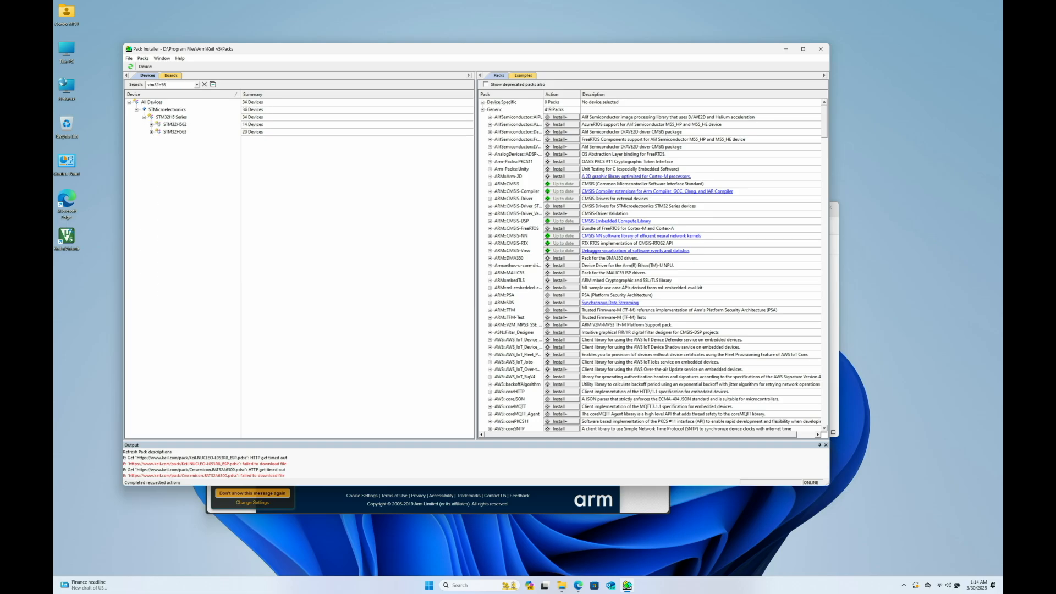
{"action": "type", "text": "3zi"}
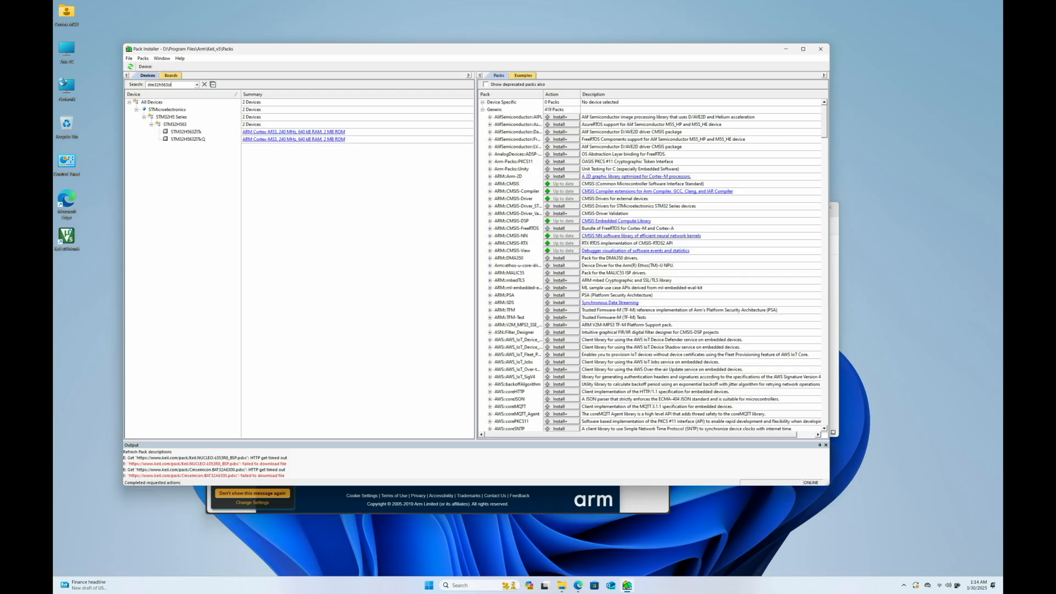
{"action": "left_click", "coordinate": [185, 134]}
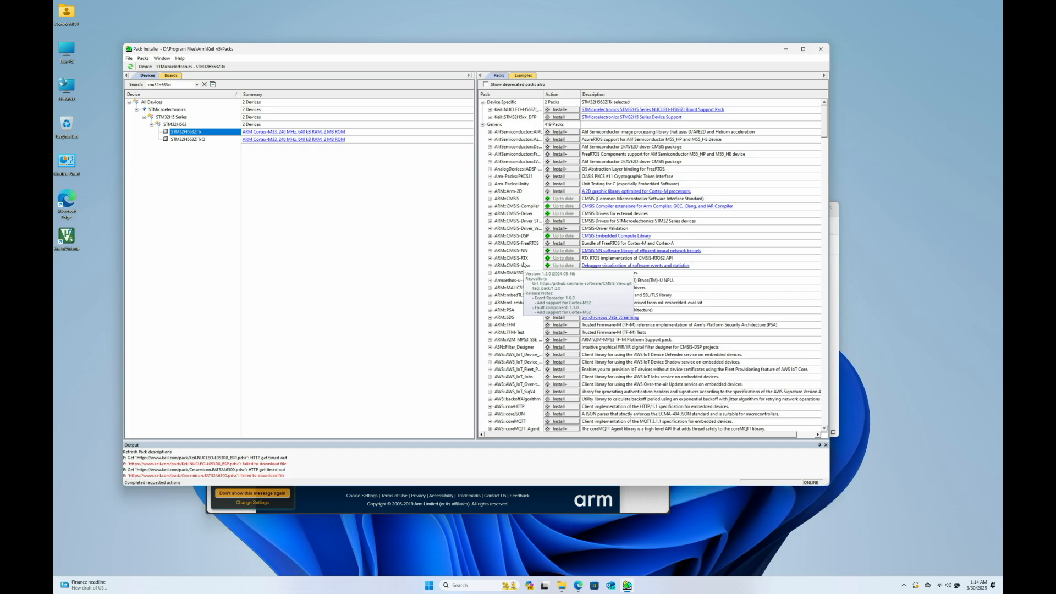
- Queue the NUCLEO-H563ZI board pack and five Alif packs for installation, and accept the license
{"action": "left_click", "coordinate": [557, 109]}
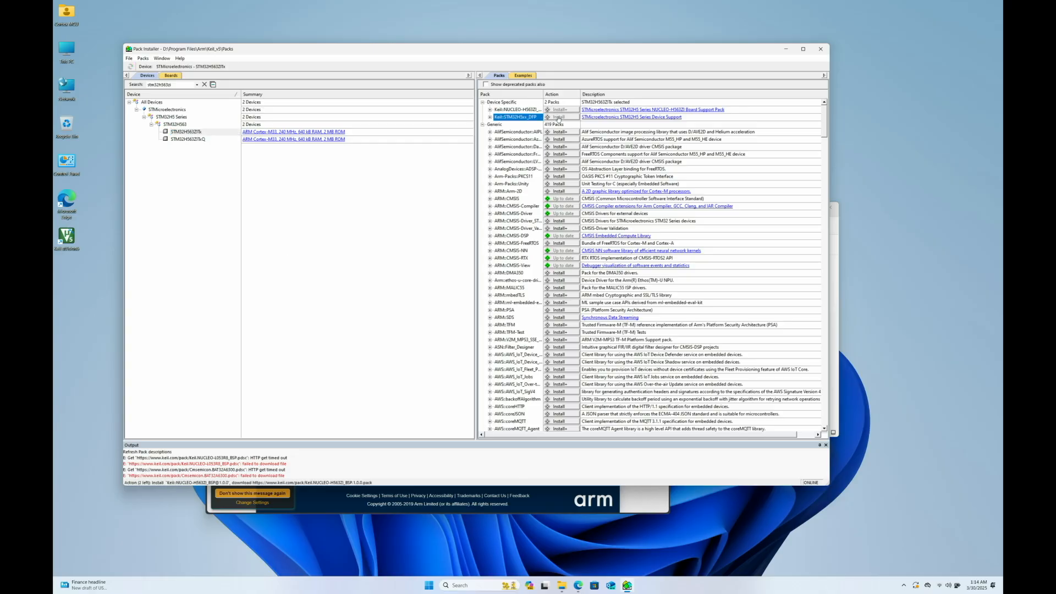
{"action": "left_click", "coordinate": [560, 132]}
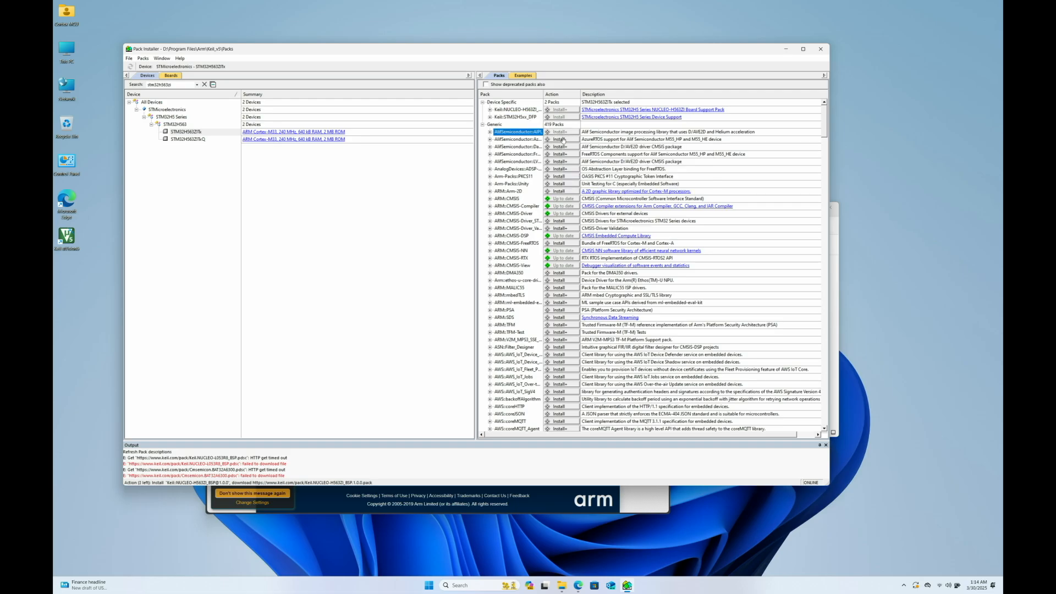
{"action": "left_click", "coordinate": [560, 139]}
{"action": "left_click", "coordinate": [561, 147]}
{"action": "left_click", "coordinate": [559, 154]}
{"action": "left_click", "coordinate": [559, 161]}
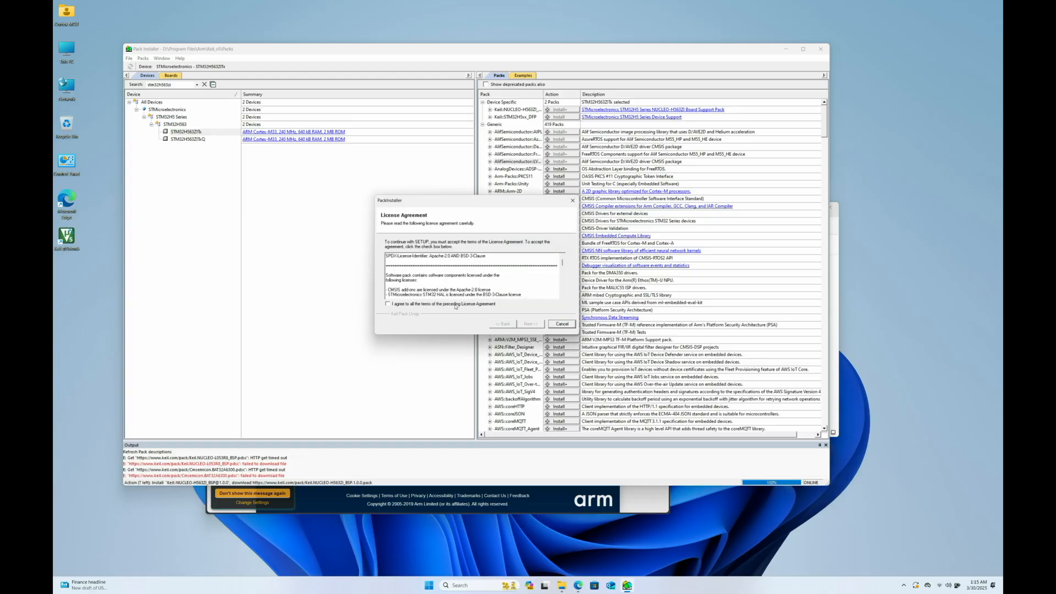
{"action": "left_click", "coordinate": [457, 304]}
- Continue past the license, then queue AnalogDevices, PKCS11, Unity, Arm-2D, CMSIS driver, DMA350 and ethos-u packs
{"action": "left_click", "coordinate": [531, 324]}
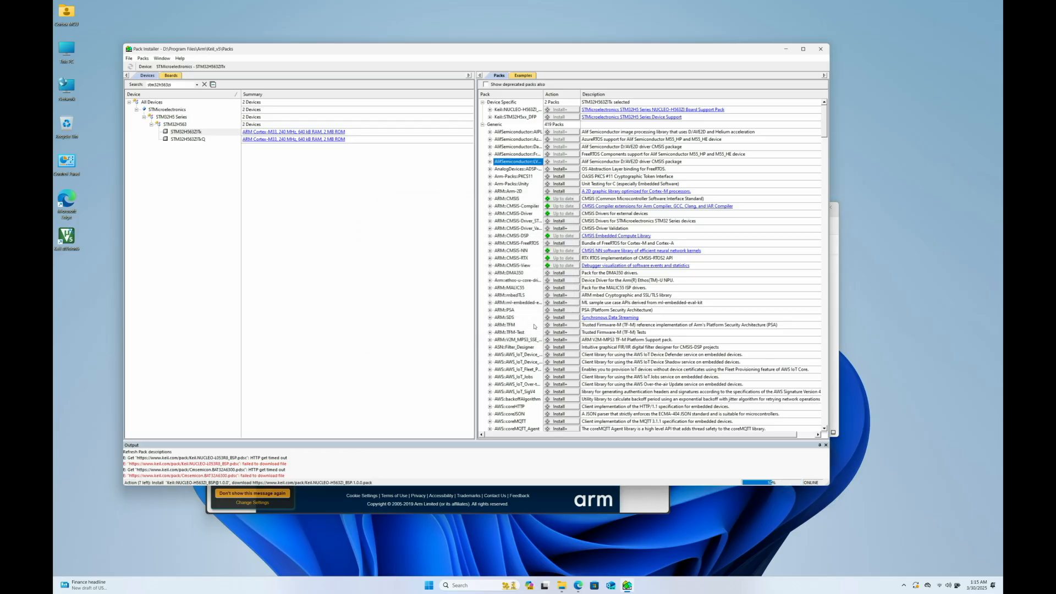
{"action": "left_click", "coordinate": [564, 170]}
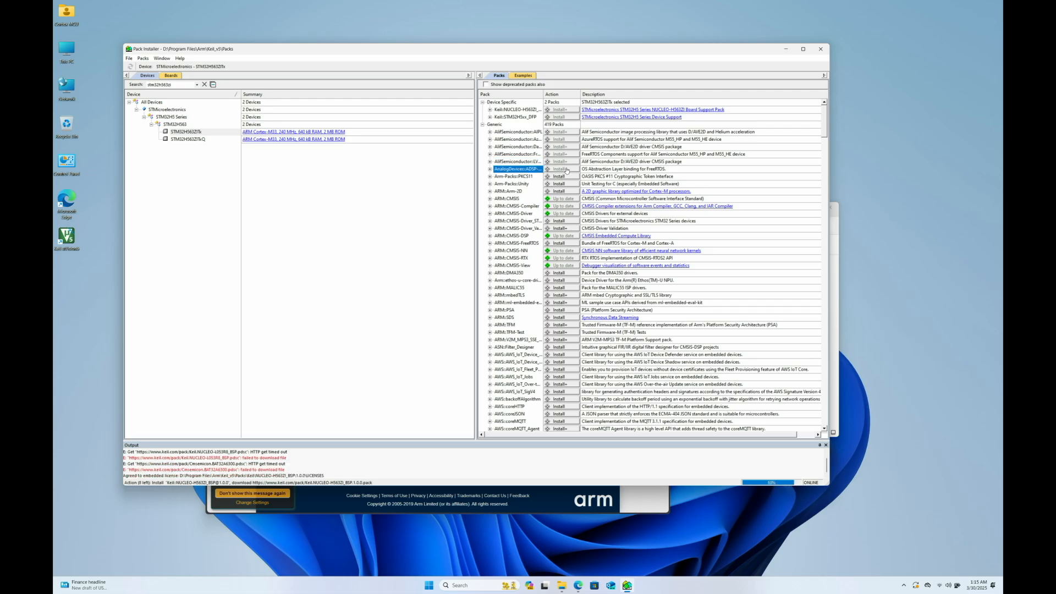
{"action": "left_click", "coordinate": [562, 176]}
{"action": "left_click", "coordinate": [561, 185]}
{"action": "left_click", "coordinate": [559, 191]}
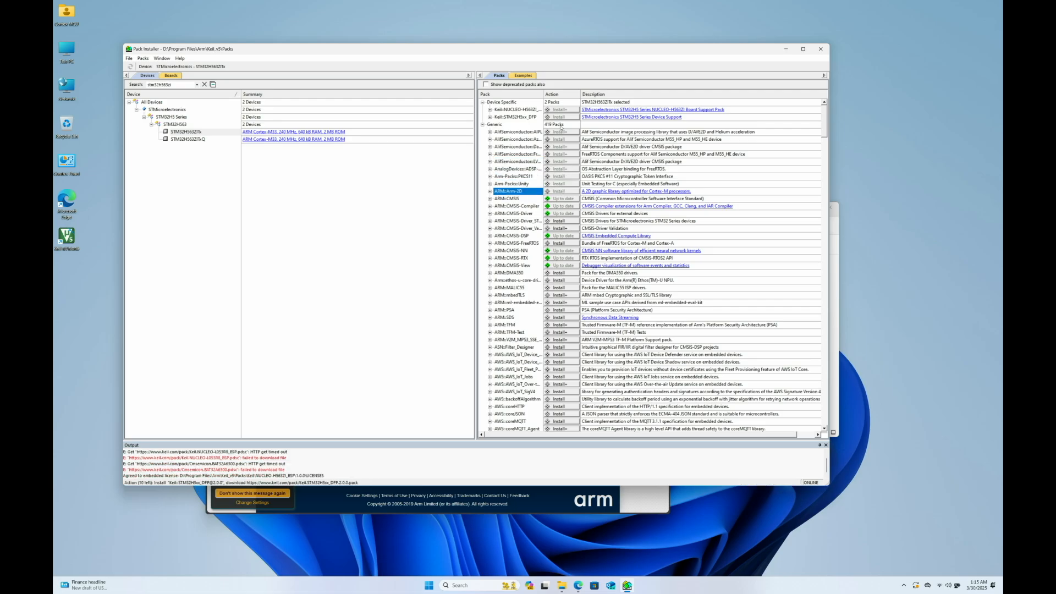
{"action": "left_click", "coordinate": [559, 221]}
{"action": "left_click", "coordinate": [560, 229]}
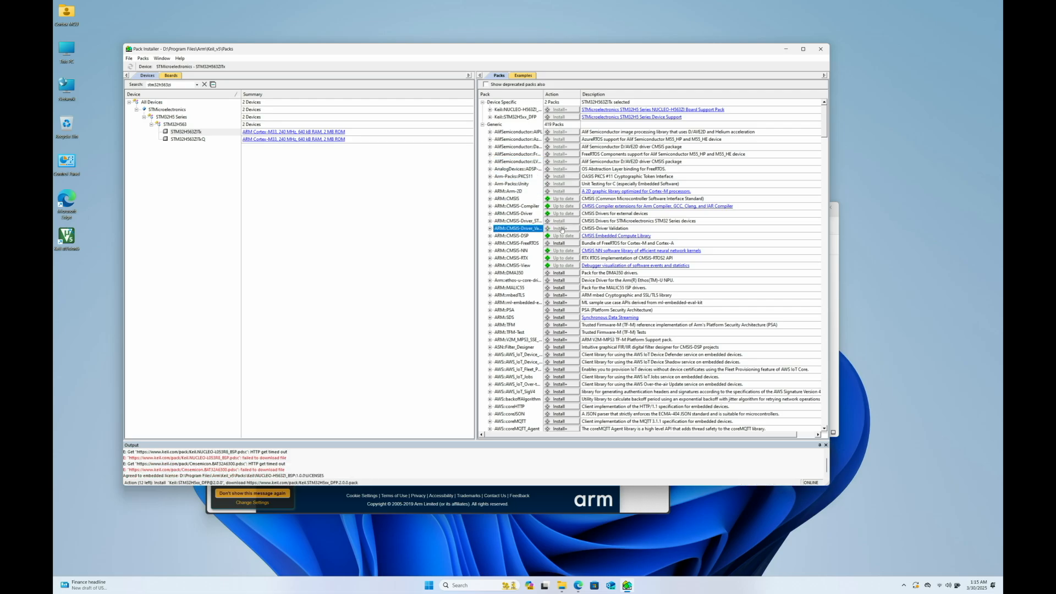
{"action": "left_click", "coordinate": [560, 243]}
{"action": "left_click", "coordinate": [559, 272]}
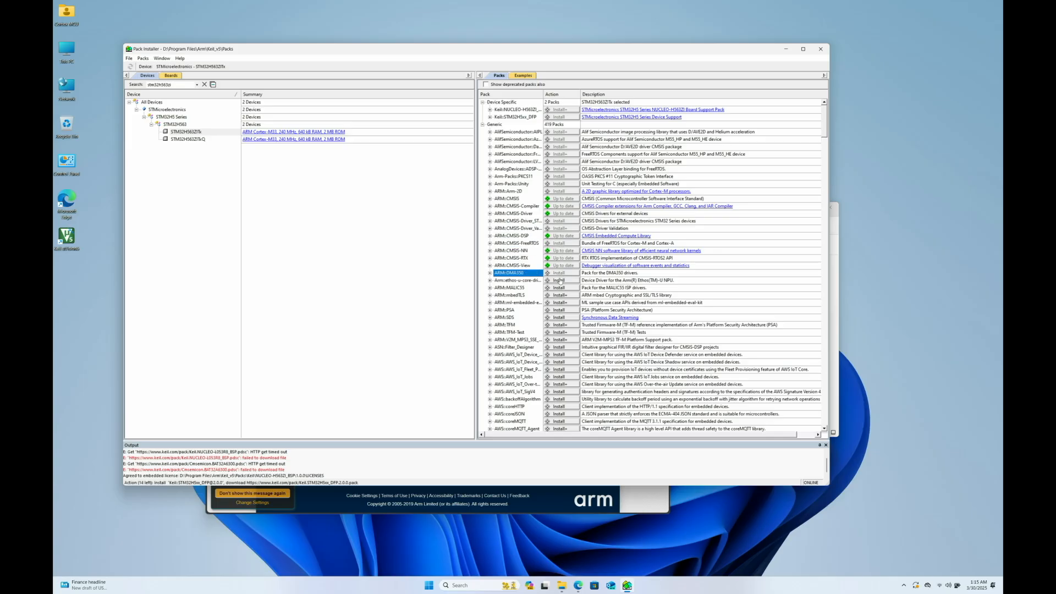
{"action": "left_click", "coordinate": [559, 280]}
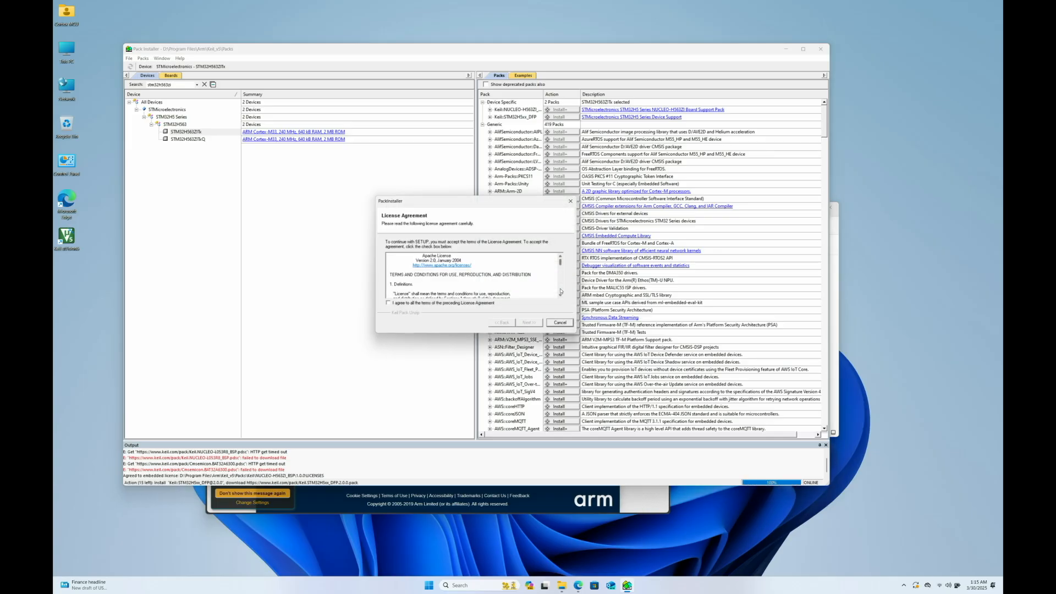
- Accept the next license and queue MALIC55, mbedTLS, ml-embedded, PSA, SDS, TFM, TFM-Test and V2M_MPS3 packs
{"action": "left_click", "coordinate": [502, 304]}
{"action": "left_click", "coordinate": [537, 325]}
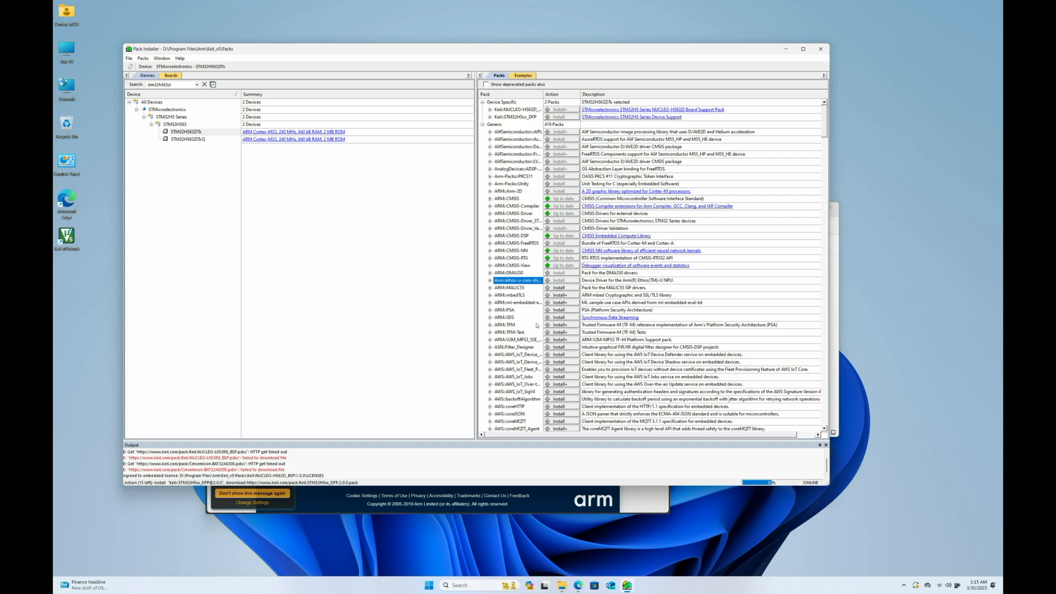
{"action": "left_click", "coordinate": [560, 287]}
{"action": "left_click", "coordinate": [559, 296]}
{"action": "left_click", "coordinate": [560, 302]}
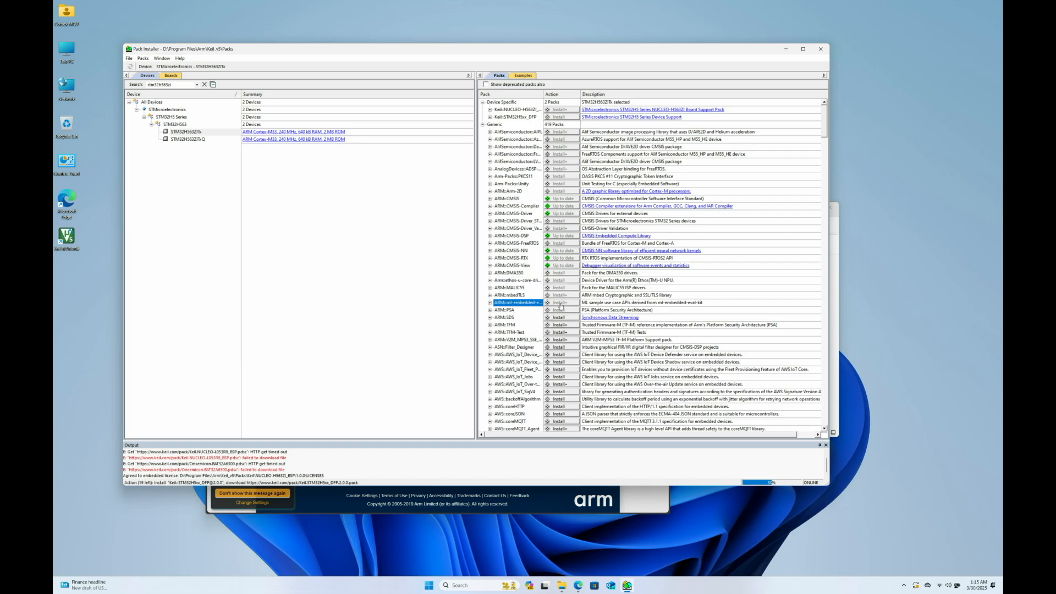
{"action": "left_click", "coordinate": [559, 310]}
{"action": "left_click", "coordinate": [559, 317]}
{"action": "left_click", "coordinate": [559, 325]}
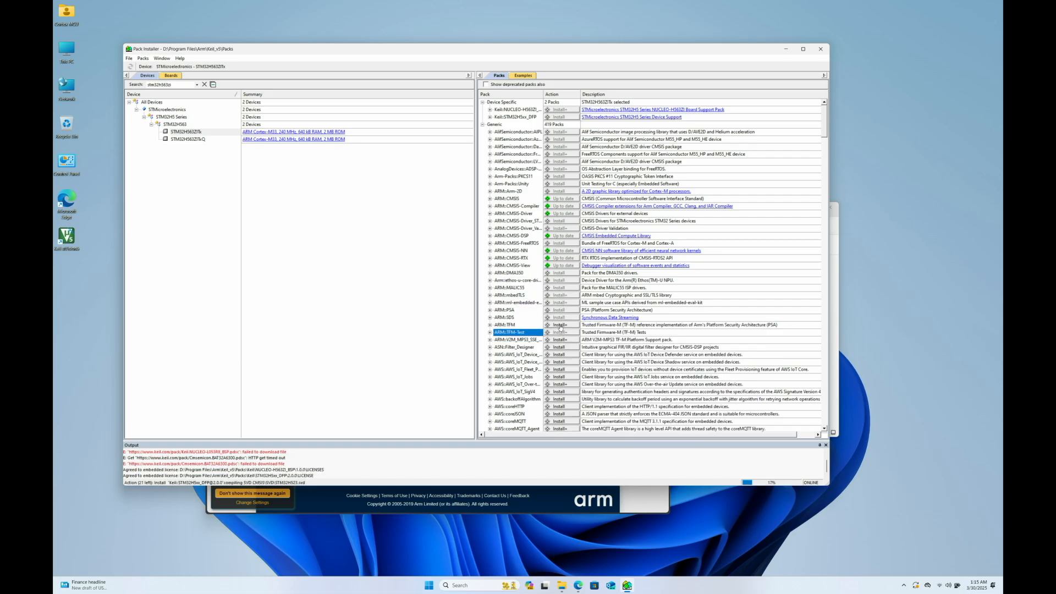
{"action": "left_click", "coordinate": [561, 332]}
{"action": "left_click", "coordinate": [559, 340]}
- Queue the ASN Filter_Designer pack and the AWS IoT Defender, Shadow, Fleet Provisioning, Jobs, OTA and SigV4 packs
{"action": "left_click", "coordinate": [559, 347]}
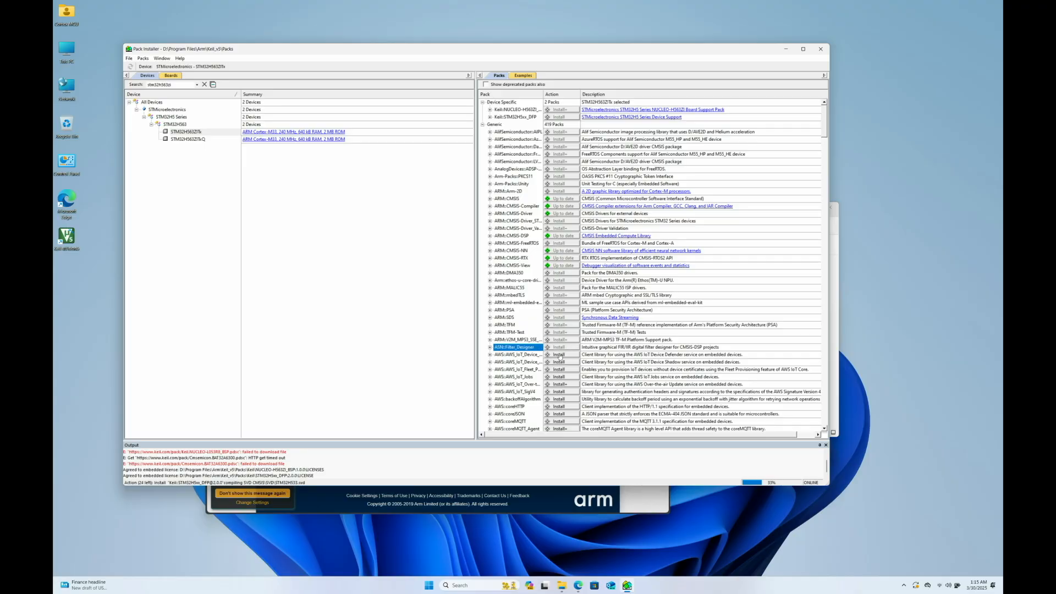
{"action": "left_click", "coordinate": [558, 354]}
{"action": "left_click", "coordinate": [558, 362]}
{"action": "left_click", "coordinate": [559, 369]}
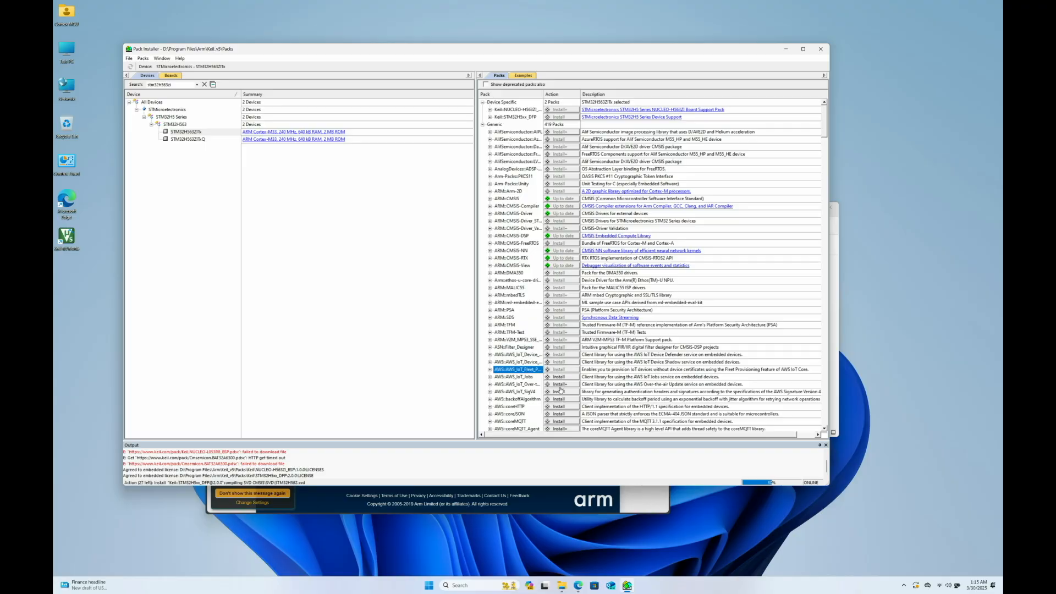
{"action": "left_click", "coordinate": [559, 377]}
{"action": "left_click", "coordinate": [559, 383]}
{"action": "left_click", "coordinate": [559, 392]}
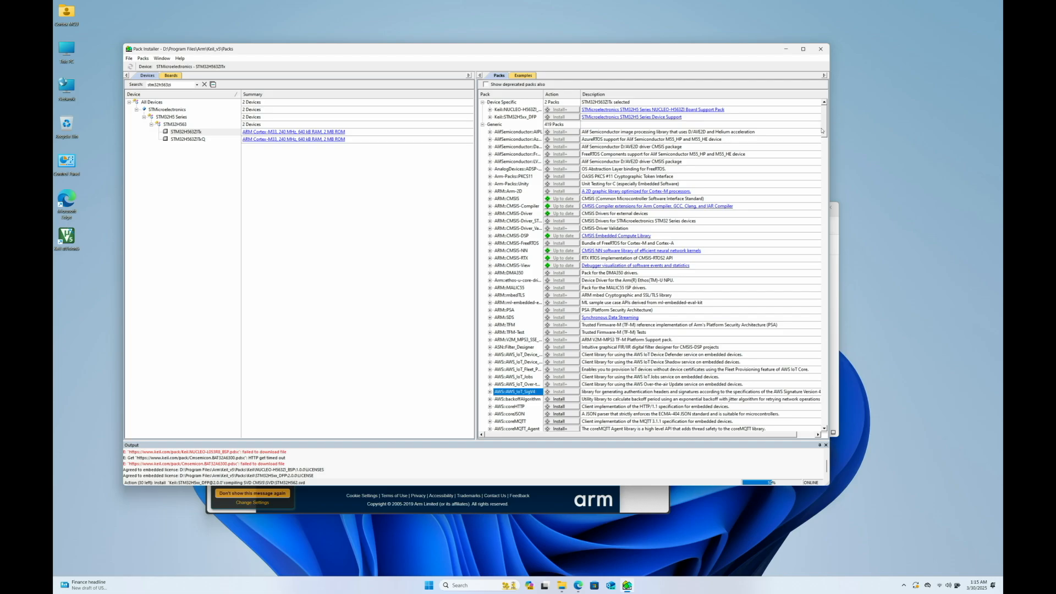
- Queue the AWS core library packs and FreeRTOS-Plus-TCP, accept the Alif license, and queue the CrankSoftware iMXRT pack
{"action": "scroll", "coordinate": [608, 156], "scroll_direction": "down", "scroll_amount": 10}
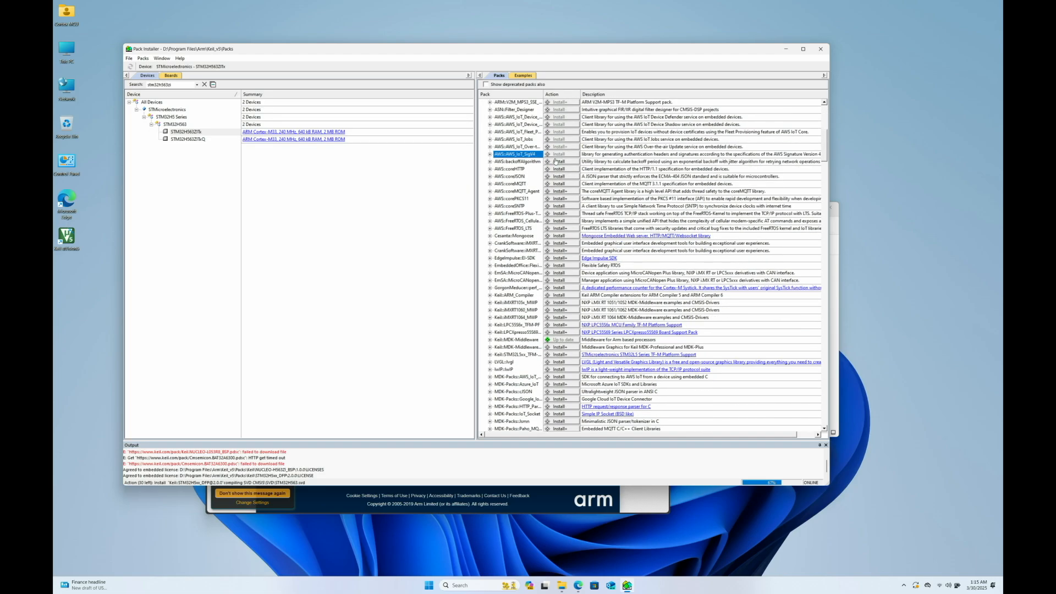
{"action": "left_click", "coordinate": [556, 161]}
{"action": "left_click", "coordinate": [558, 169]}
{"action": "left_click", "coordinate": [558, 176]}
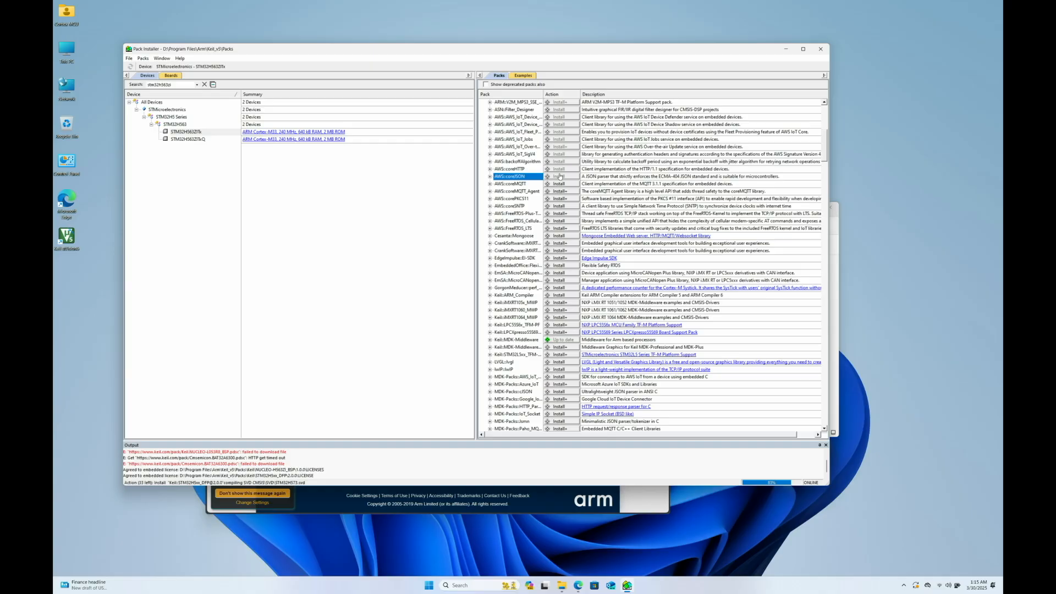
{"action": "left_click", "coordinate": [558, 184]}
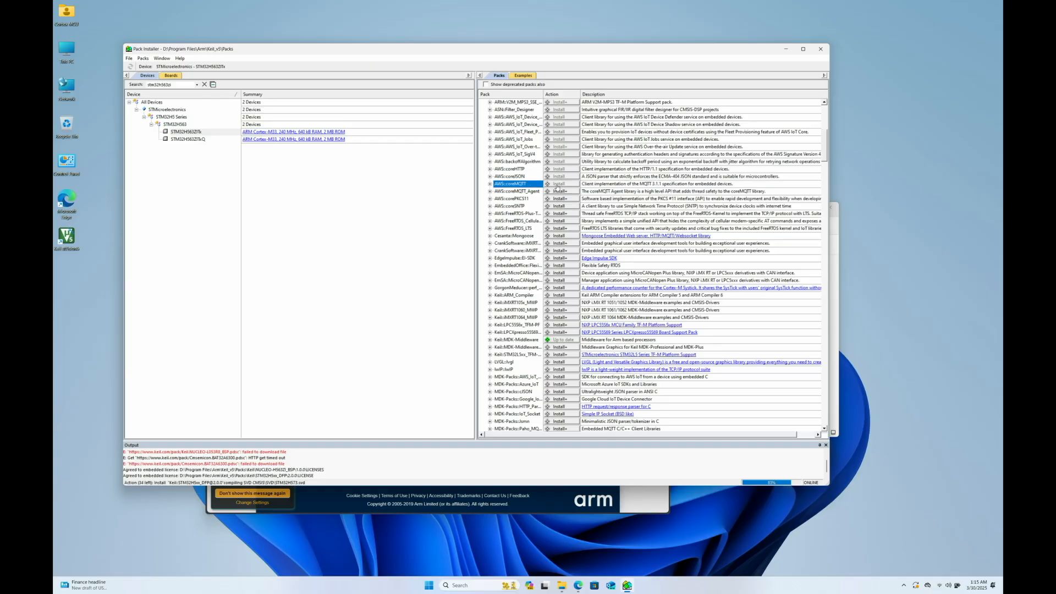
{"action": "left_click", "coordinate": [557, 191]}
{"action": "left_click", "coordinate": [558, 198]}
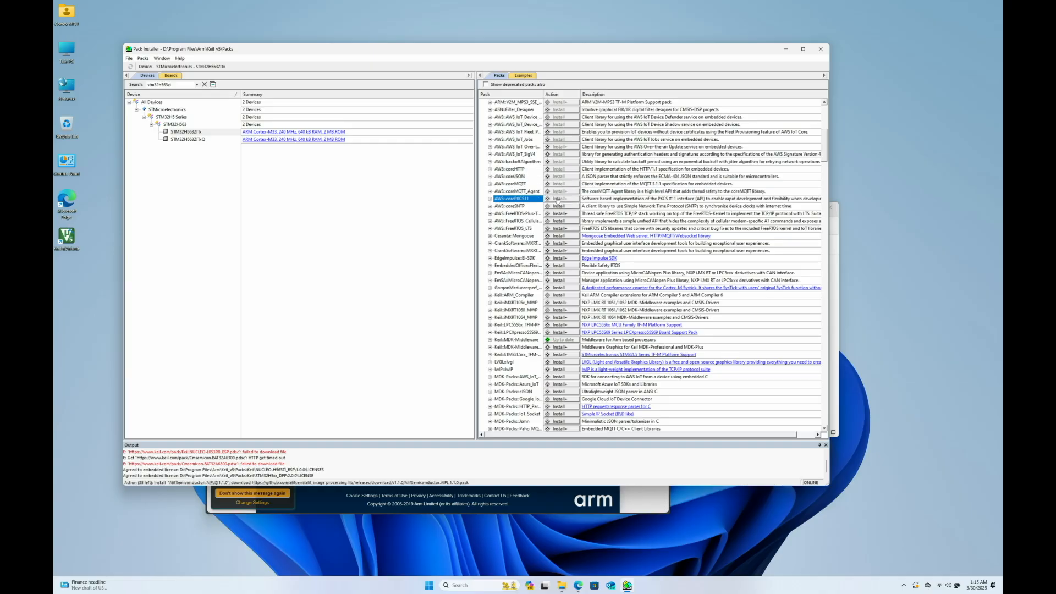
{"action": "left_click", "coordinate": [559, 205]}
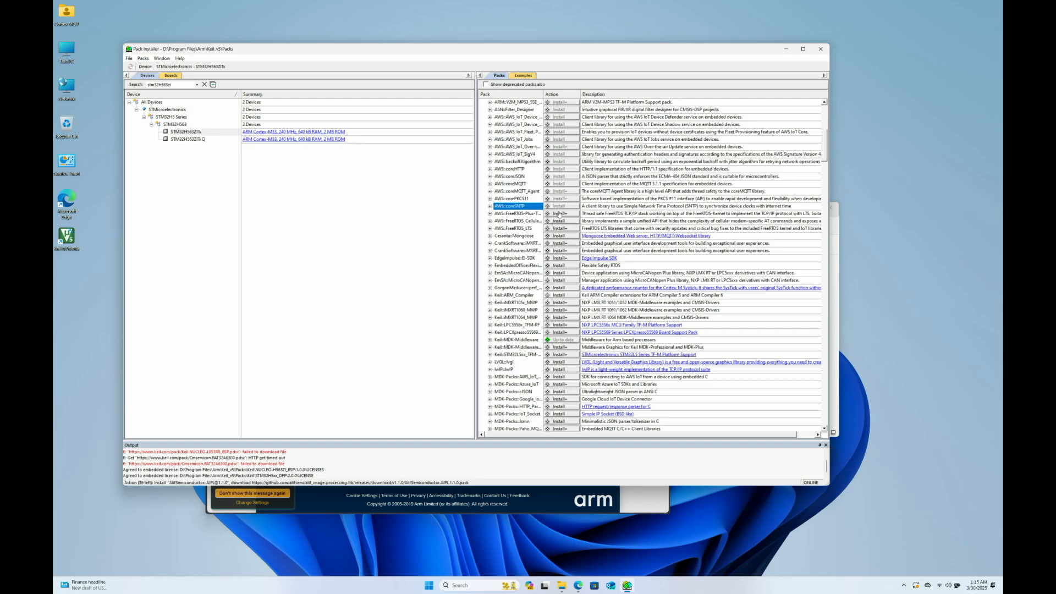
{"action": "left_click", "coordinate": [558, 214]}
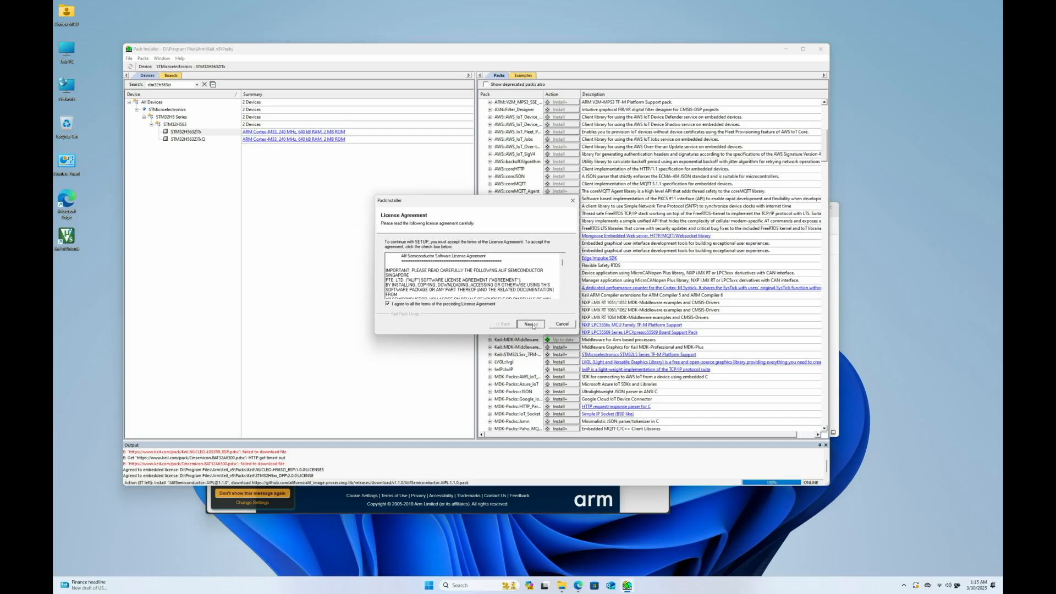
{"action": "left_click", "coordinate": [562, 324]}
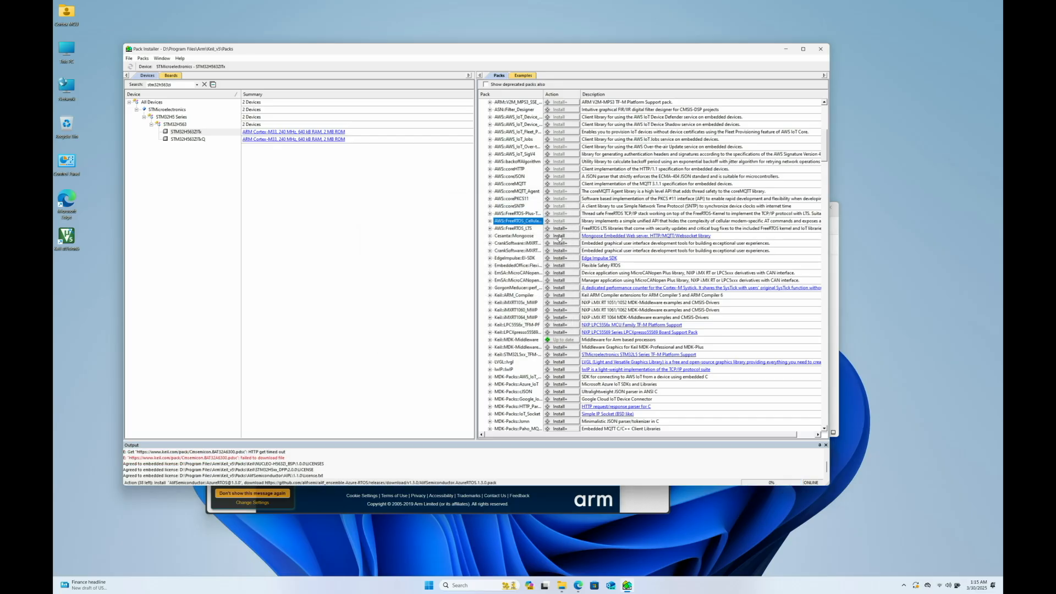
{"action": "left_click", "coordinate": [556, 243]}
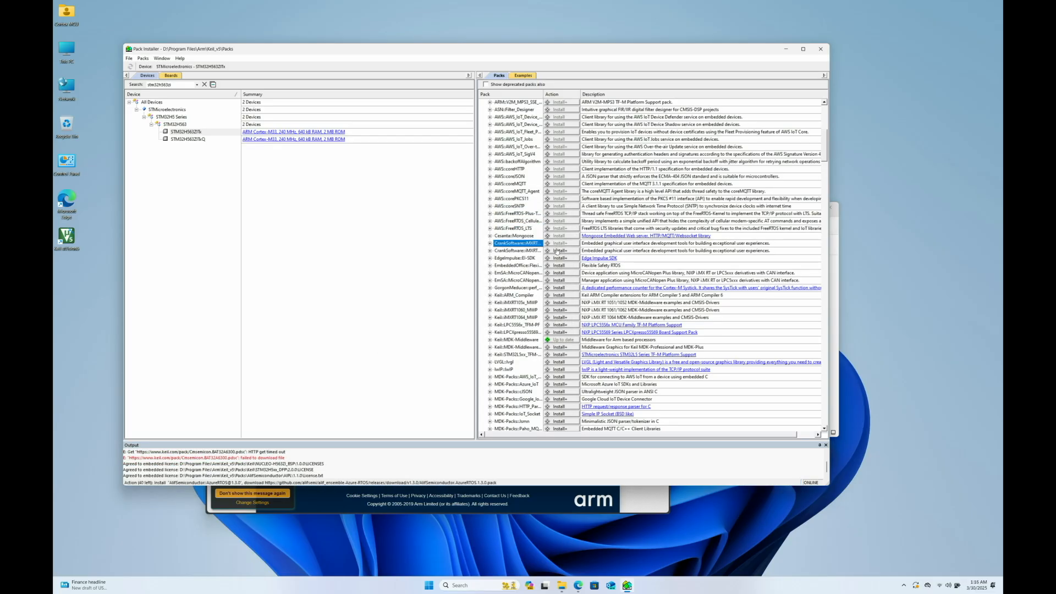
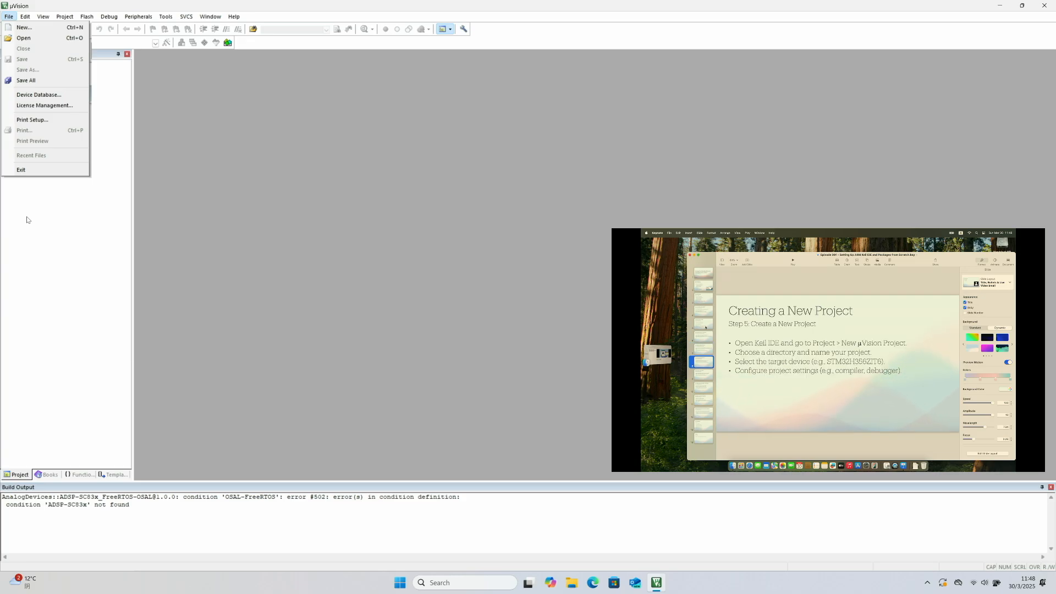
- Start a new µVision project and create a new folder inside CortexMCU
{"action": "left_click", "coordinate": [386, 264]}
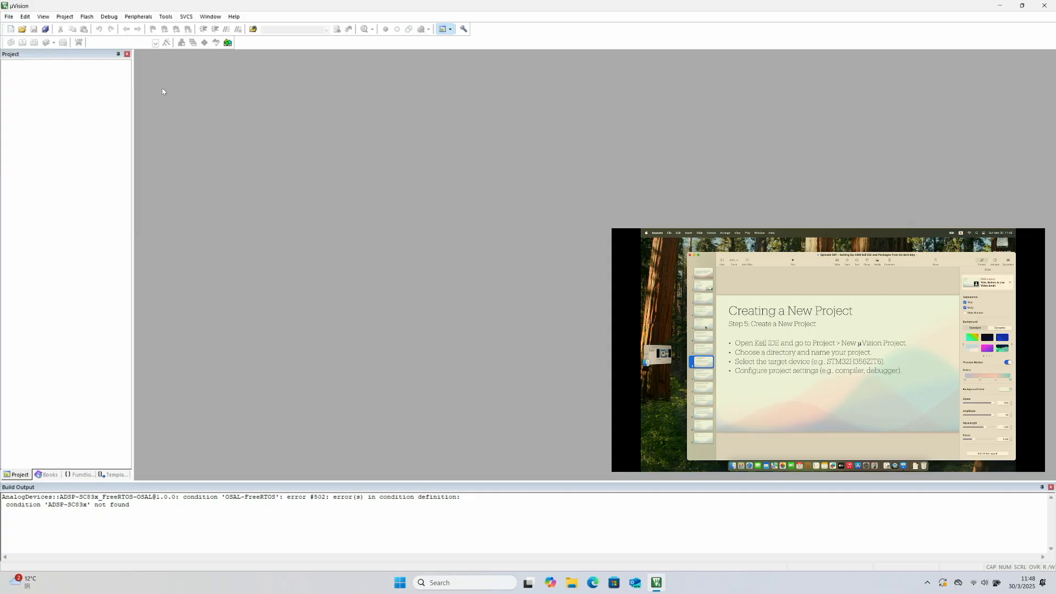
{"action": "left_click", "coordinate": [68, 20]}
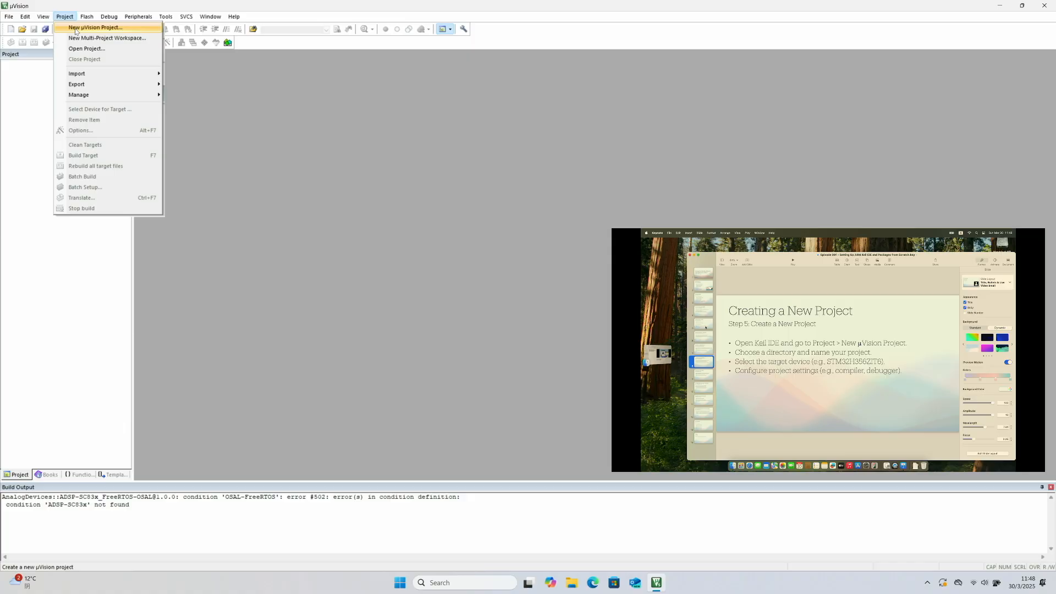
{"action": "left_click", "coordinate": [75, 31]}
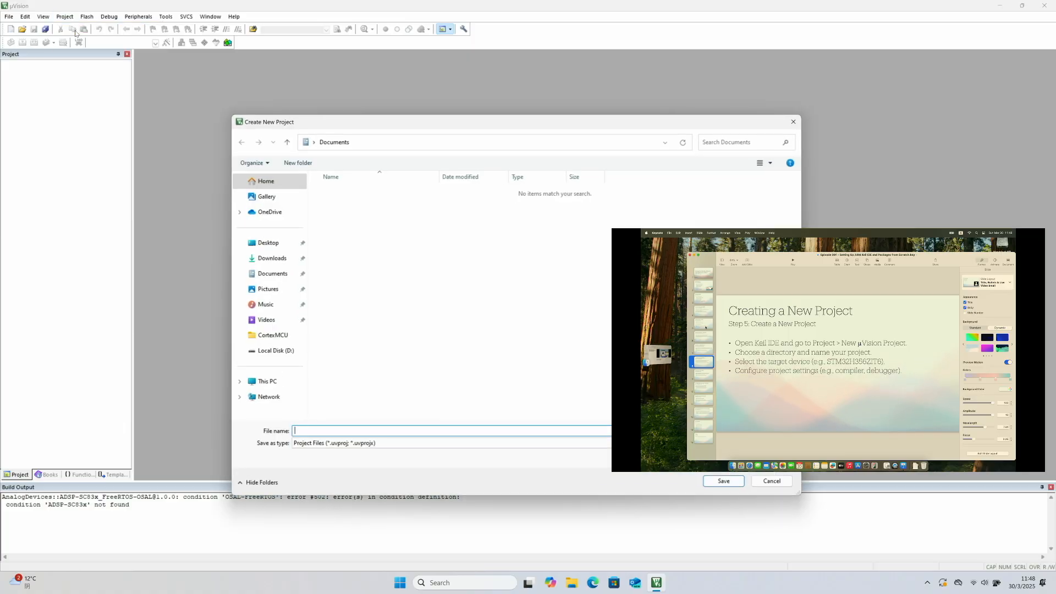
{"action": "left_click", "coordinate": [264, 336]}
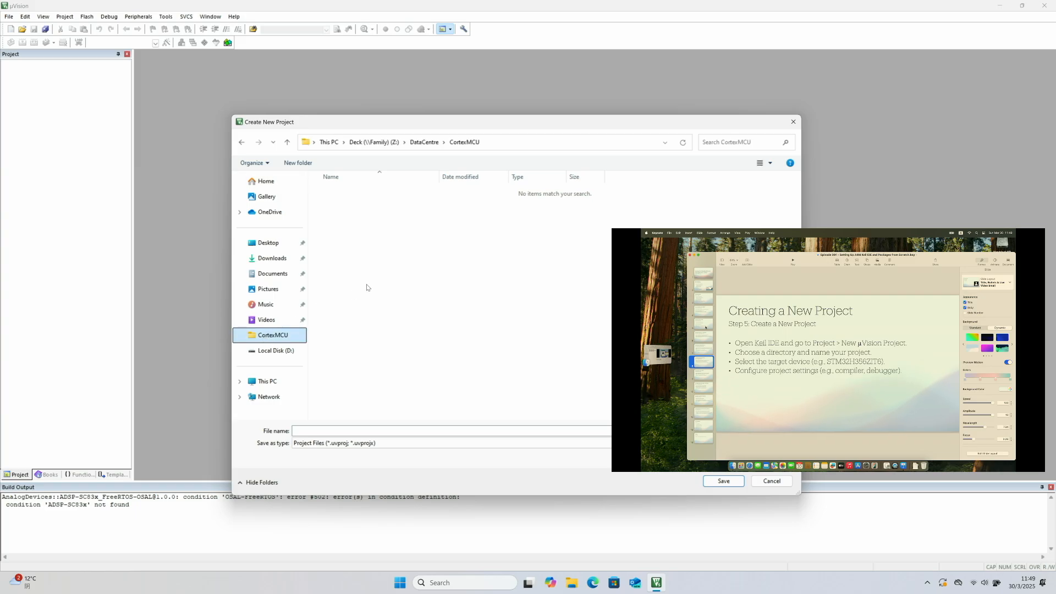
{"action": "right_click", "coordinate": [375, 218]}
{"action": "mouse_move", "coordinate": [426, 295]}
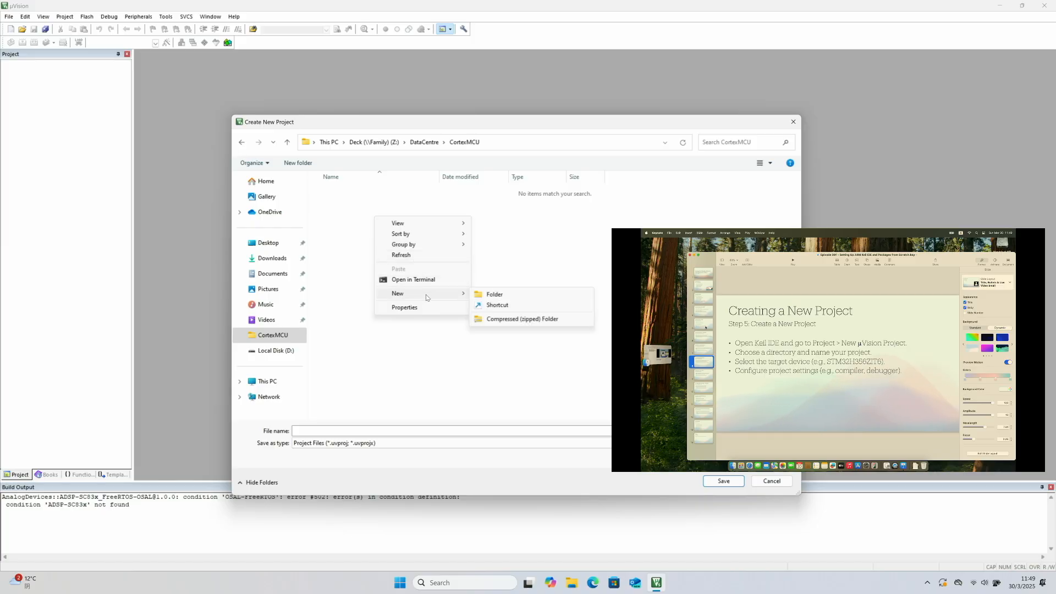
{"action": "left_click", "coordinate": [501, 296]}
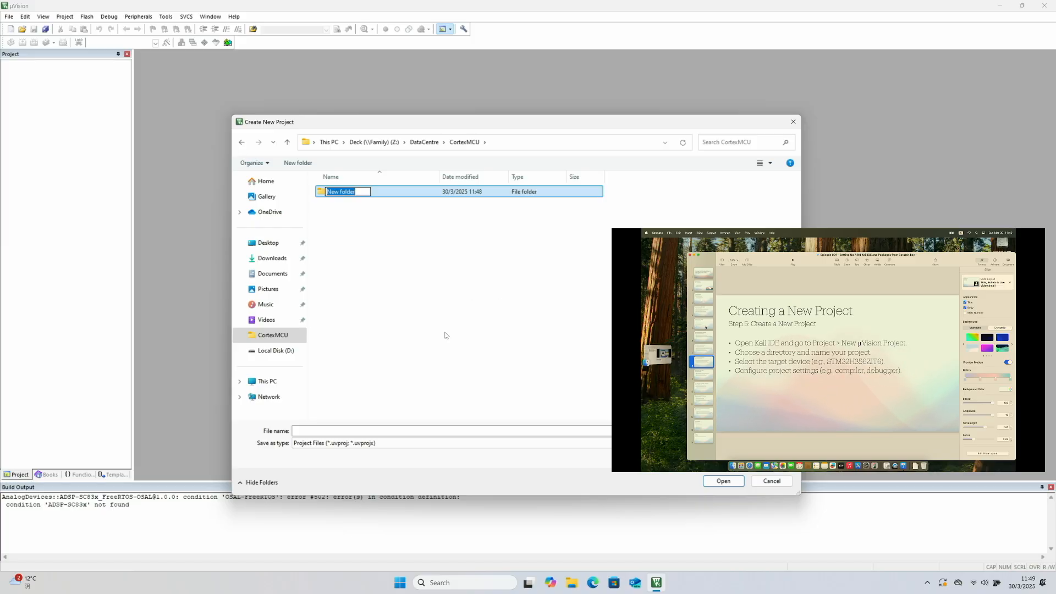
- Name the new folder BlinkLEDs, correcting the capital S typo
{"action": "type", "text": "Blink"}
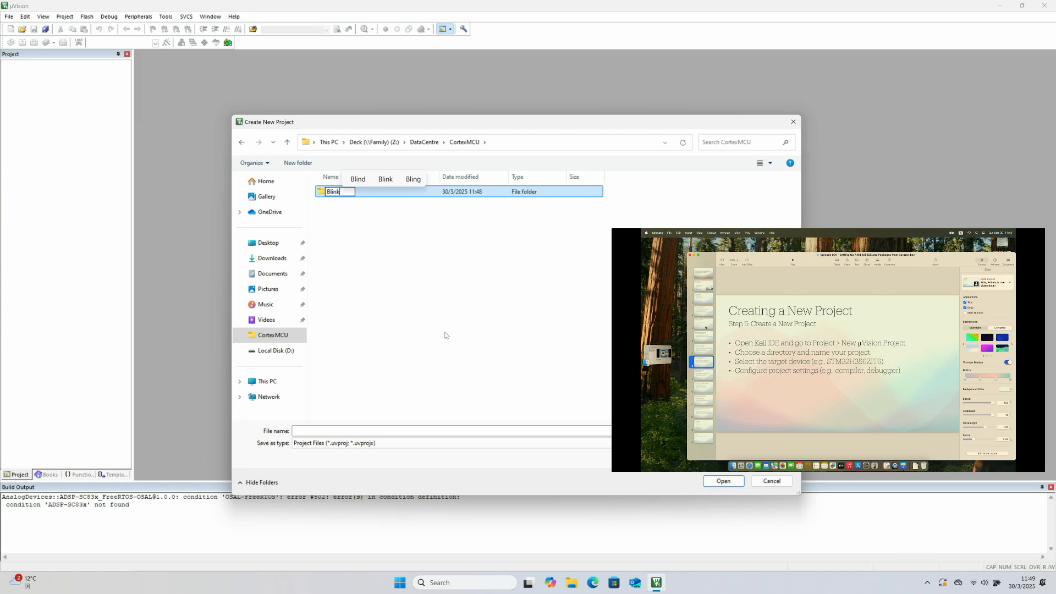
{"action": "type", "text": "LED"}
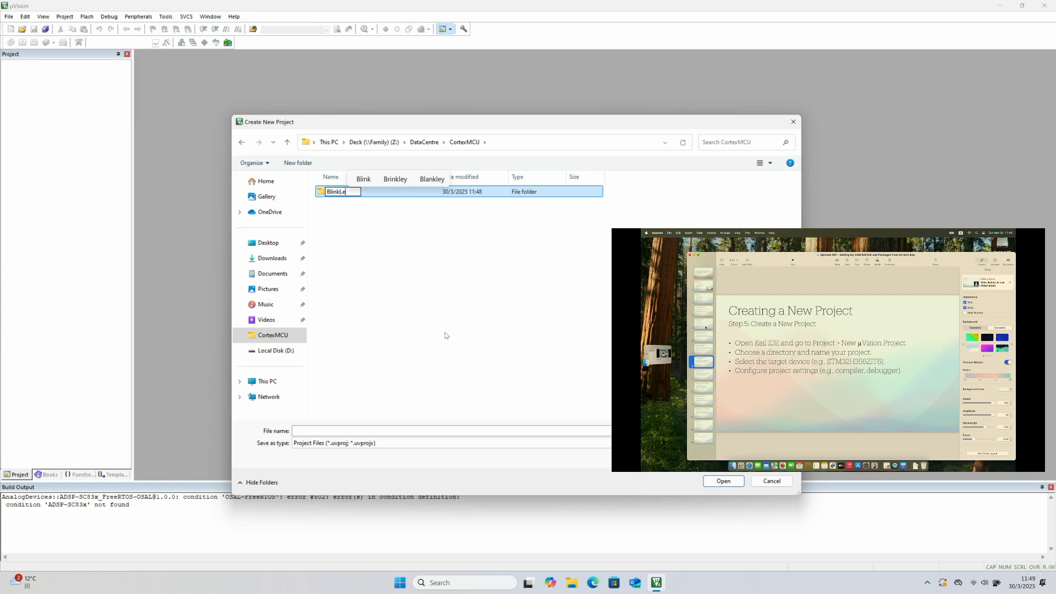
{"action": "type", "text": "S"}
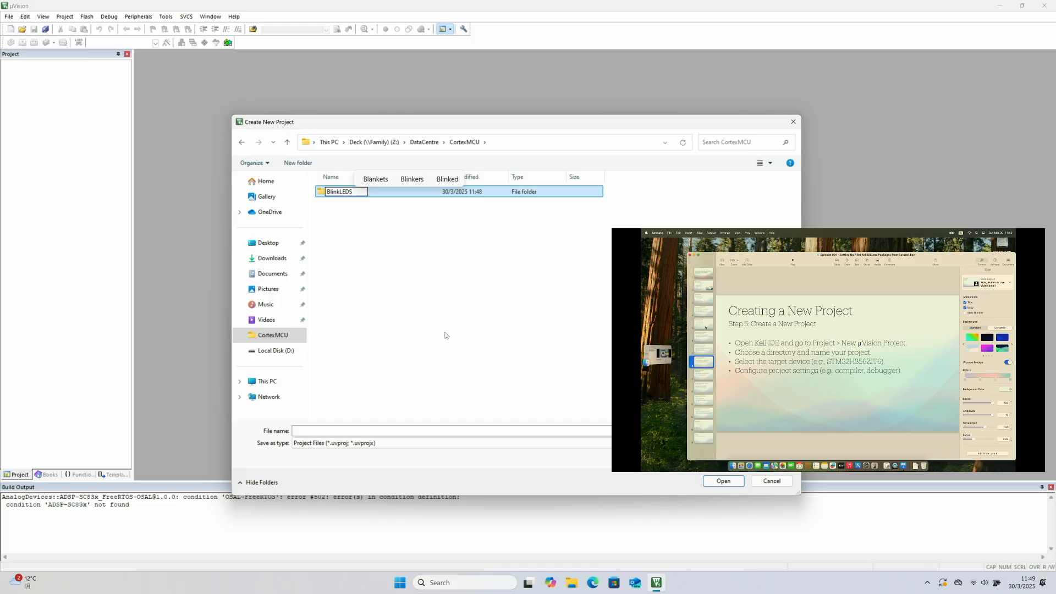
{"action": "key", "text": "ctrl+a"}
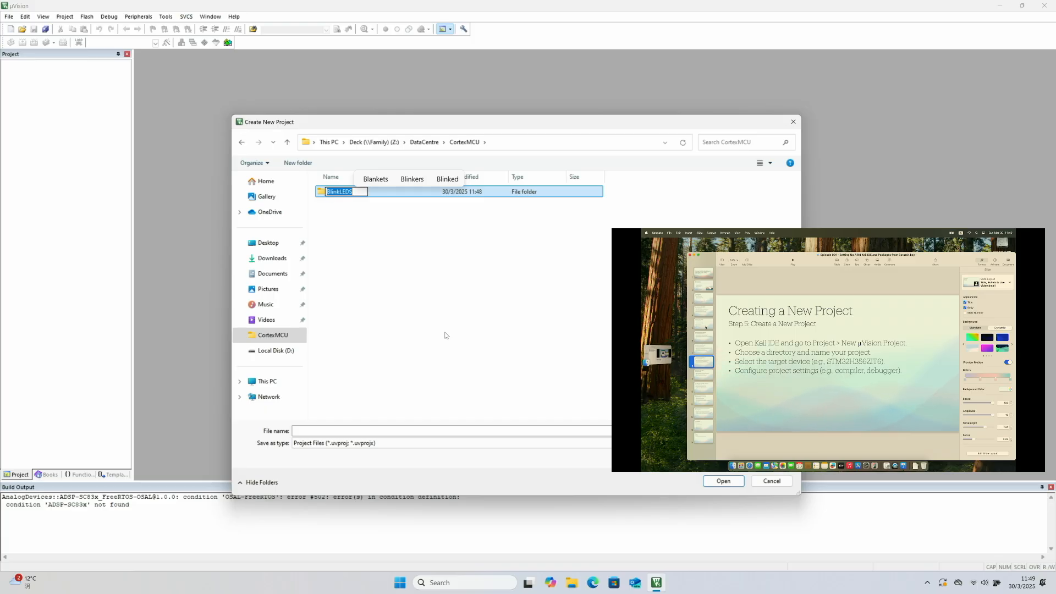
{"action": "key", "text": "Right"}
{"action": "key", "text": "BackSpace"}
{"action": "type", "text": "s"}
{"action": "key", "text": "ctrl+a"}
{"action": "left_click", "coordinate": [384, 296]}
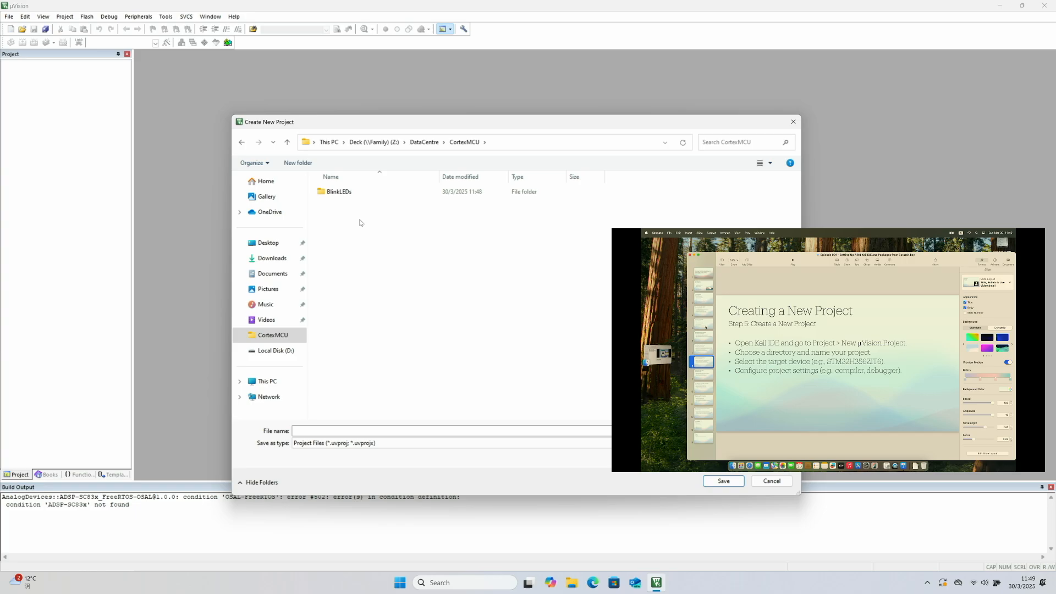
- Save the project as BlinkLEDs inside the BlinkLEDs folder
{"action": "double_click", "coordinate": [348, 191]}
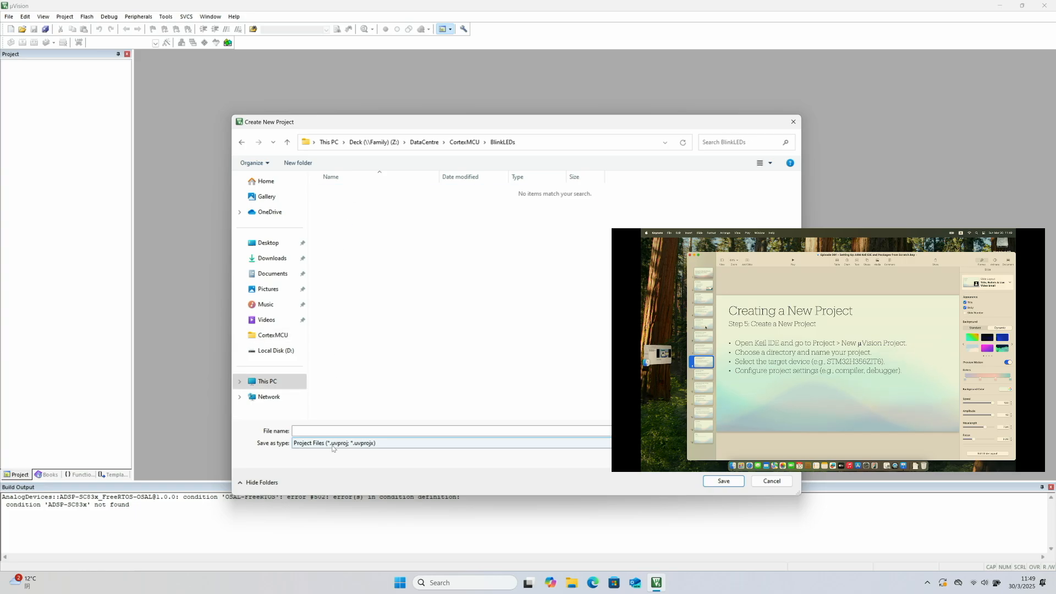
{"action": "left_click", "coordinate": [328, 430]}
{"action": "type", "text": "BlinkLEDs"}
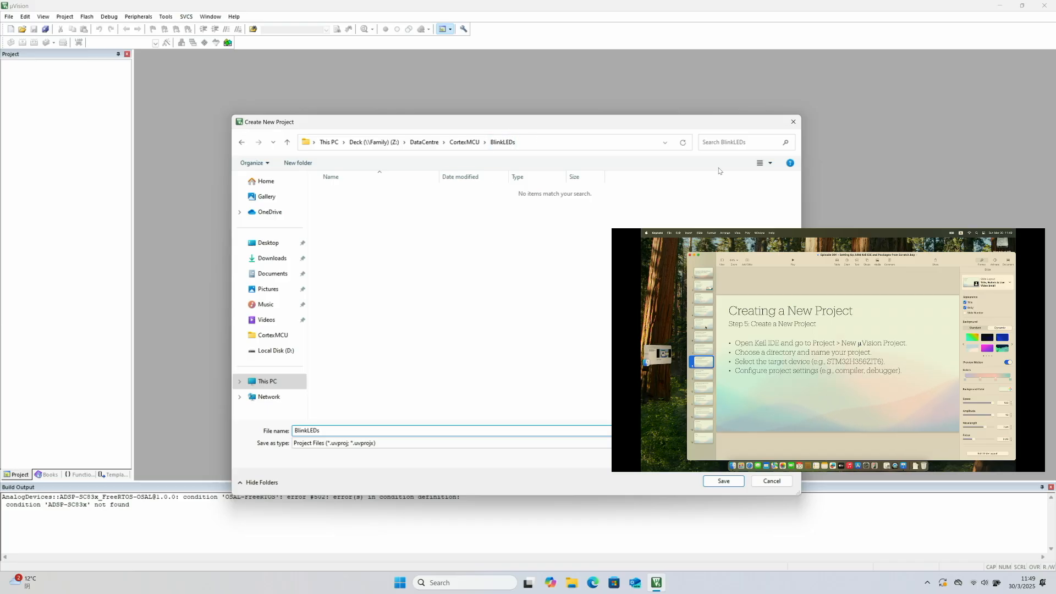
{"action": "left_click_drag", "start_coordinate": [560, 121], "coordinate": [361, 92]}
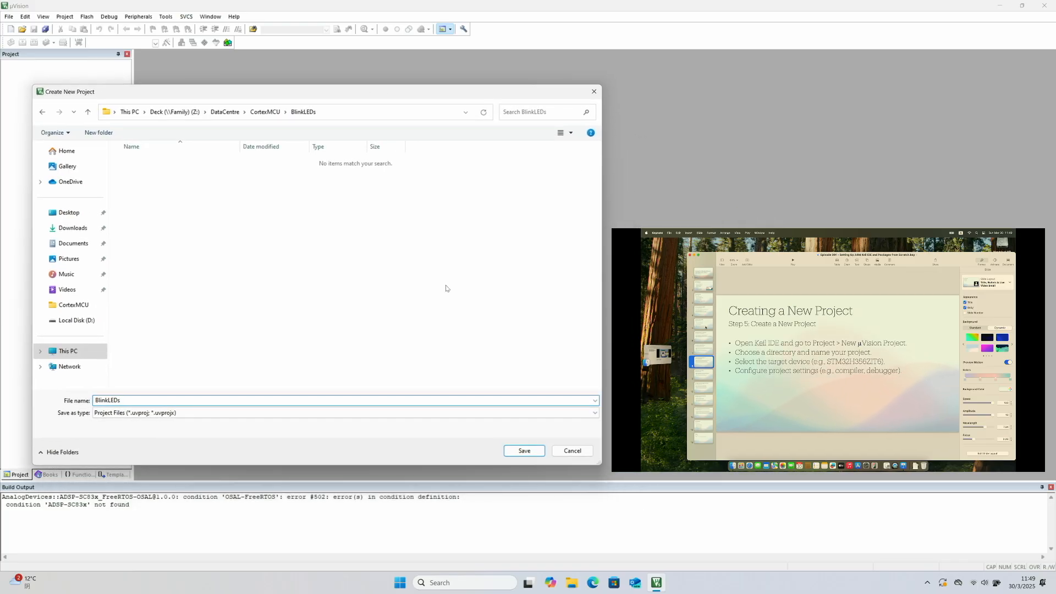
{"action": "left_click", "coordinate": [525, 451]}
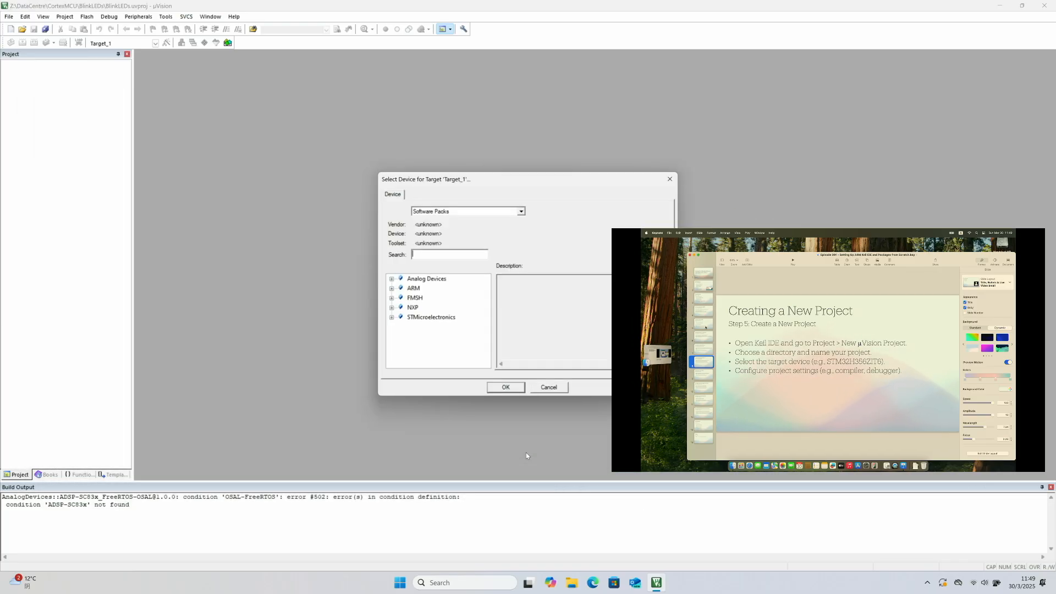
- Search for stm32h563zi and pick STM32H563ZITx as the target device
{"action": "left_click", "coordinate": [430, 254]}
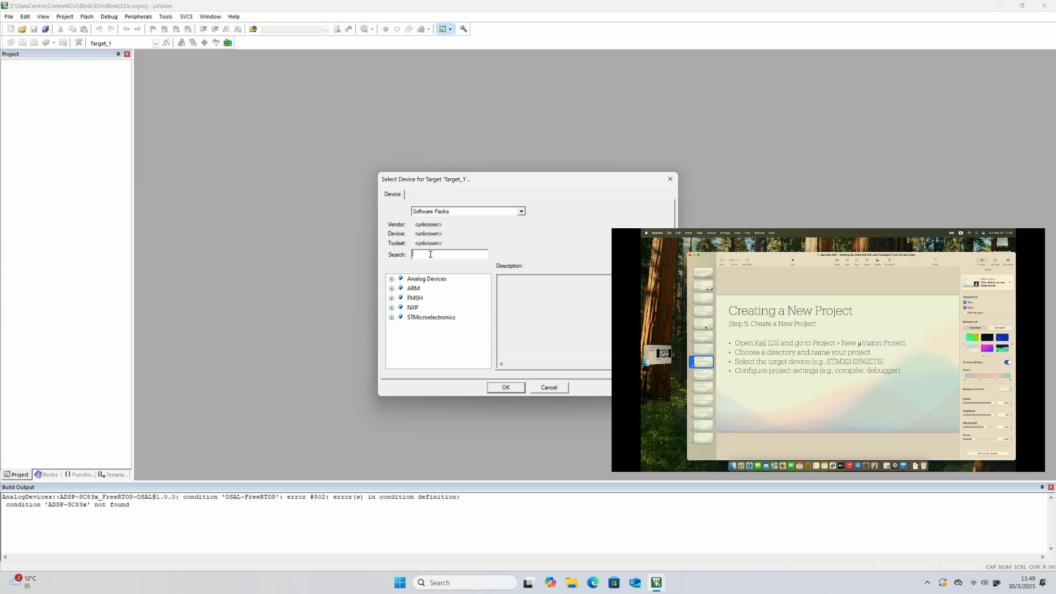
{"action": "type", "text": "stm"}
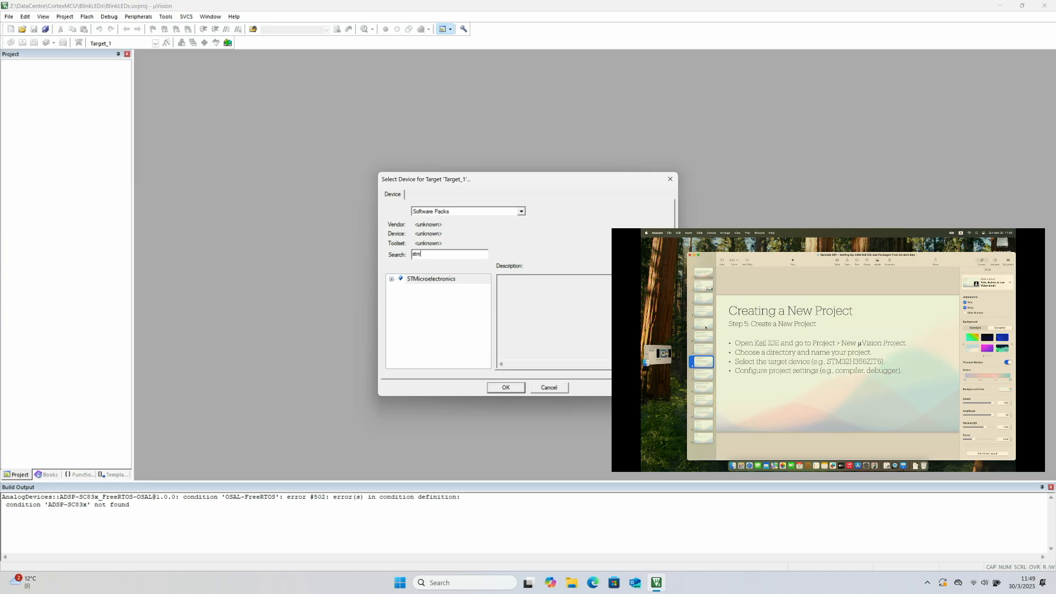
{"action": "type", "text": "32"}
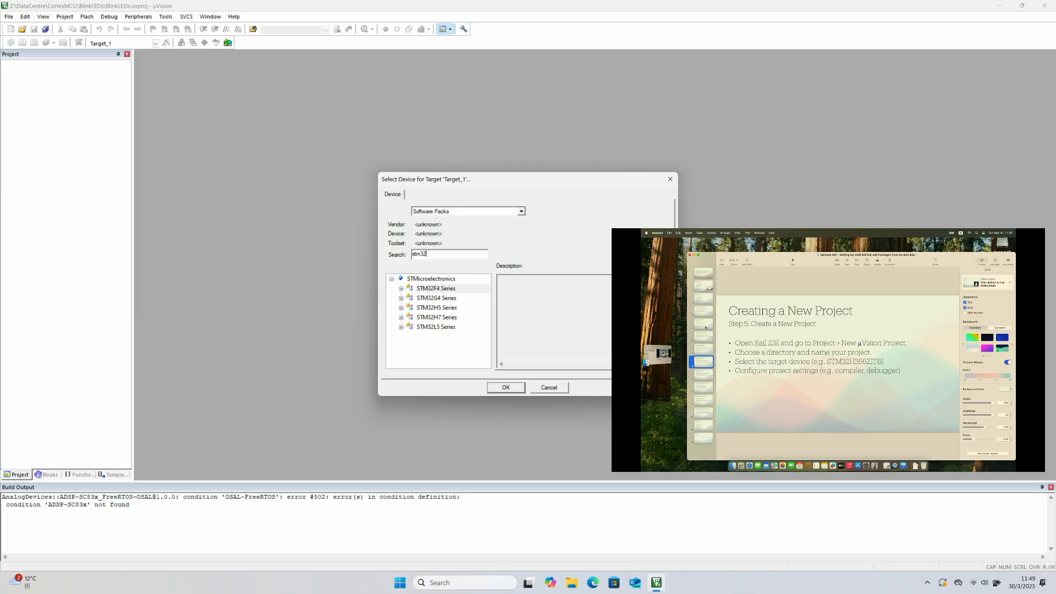
{"action": "type", "text": "h56"}
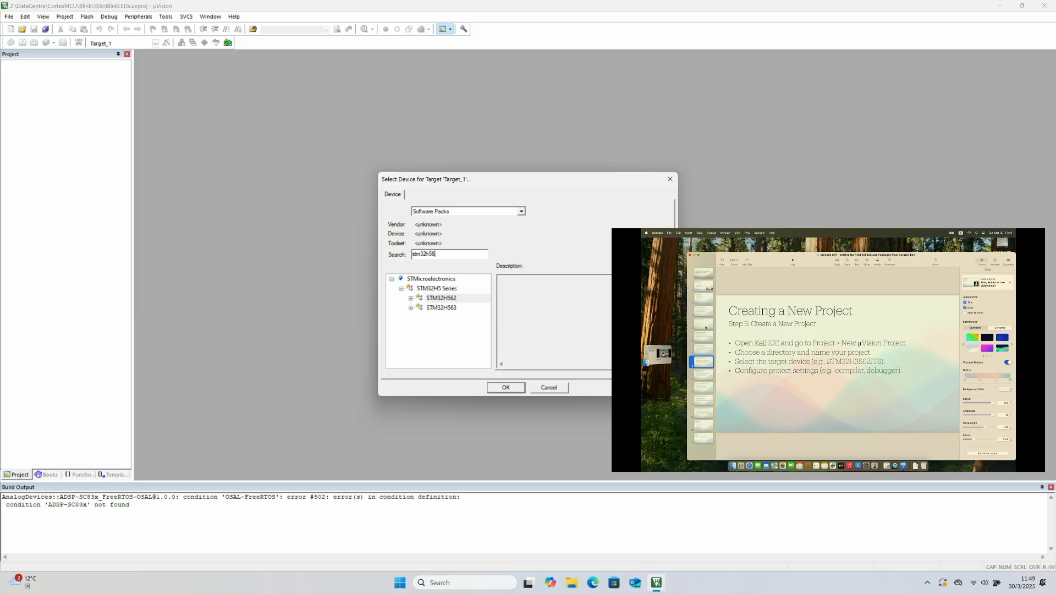
{"action": "type", "text": "3"}
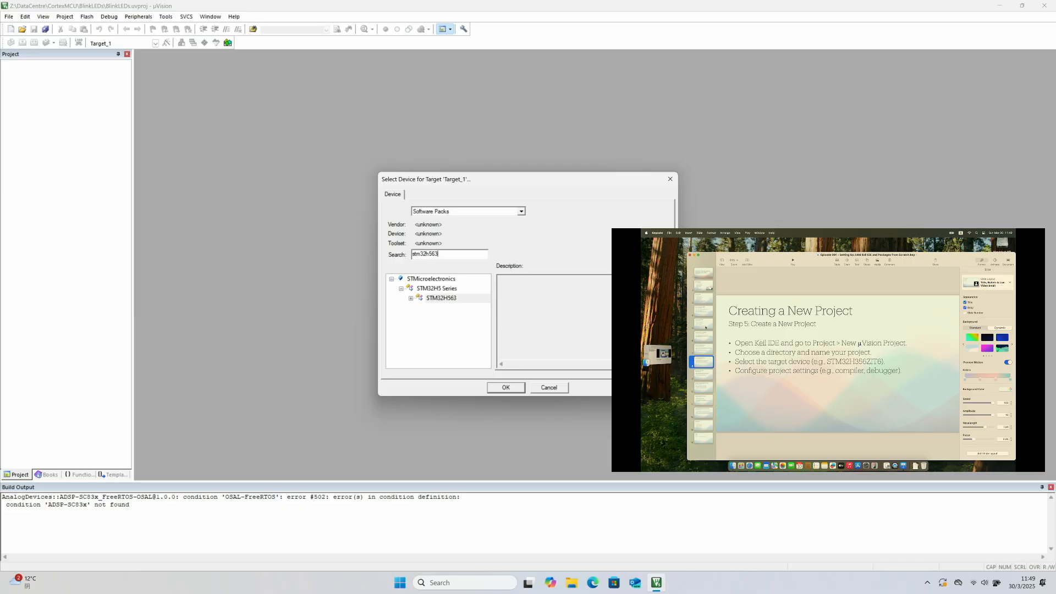
{"action": "type", "text": "zi"}
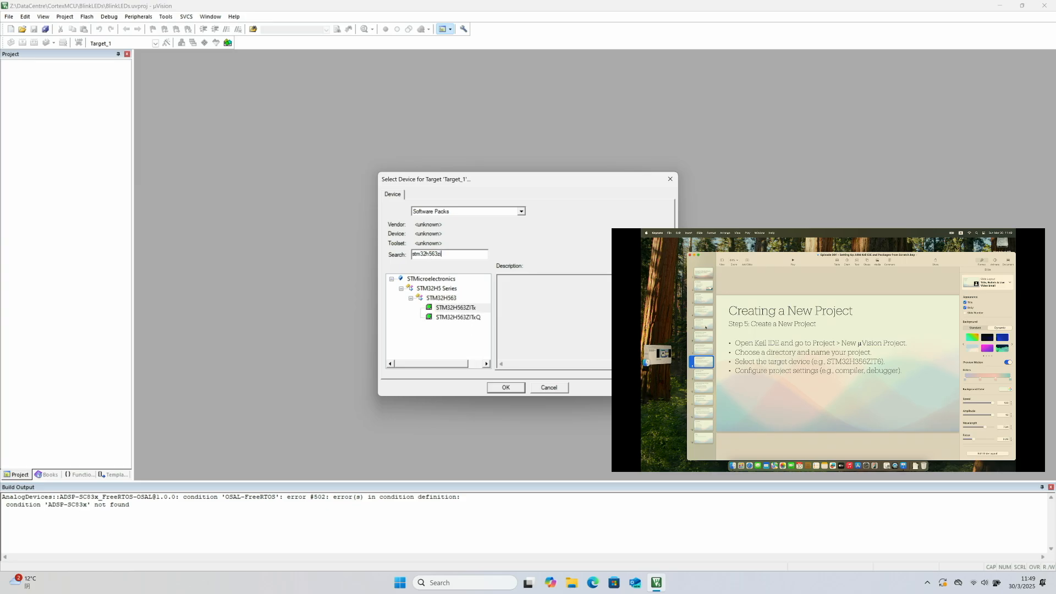
{"action": "left_click", "coordinate": [459, 310]}
{"action": "left_click_drag", "start_coordinate": [500, 179], "coordinate": [365, 162]}
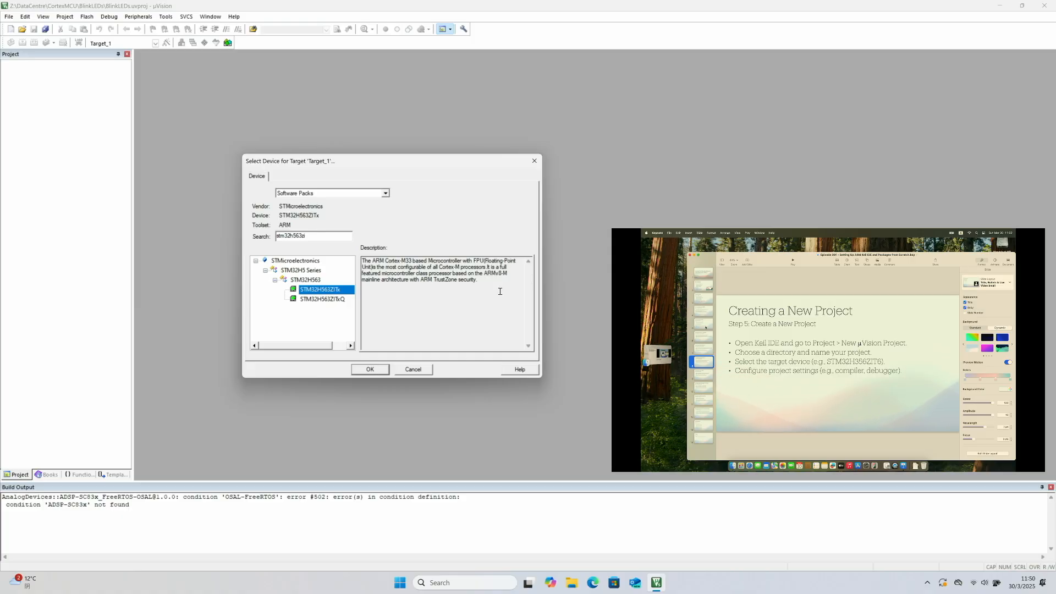
{"action": "left_click", "coordinate": [363, 370]}
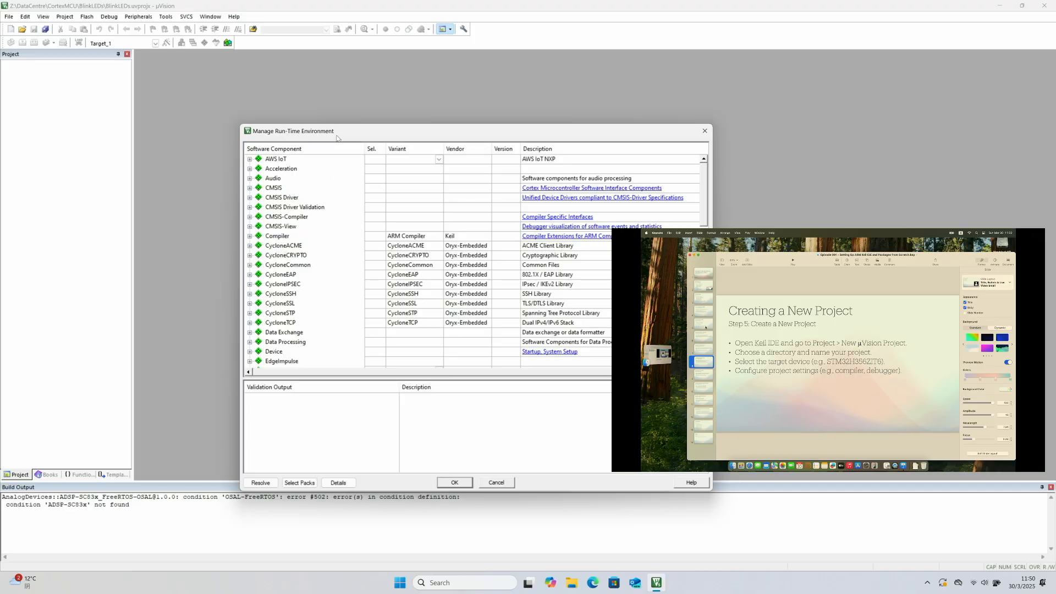
- Close the Manage Run-Time Environment dialog without adding any components
{"action": "left_click_drag", "start_coordinate": [339, 131], "coordinate": [254, 87]}
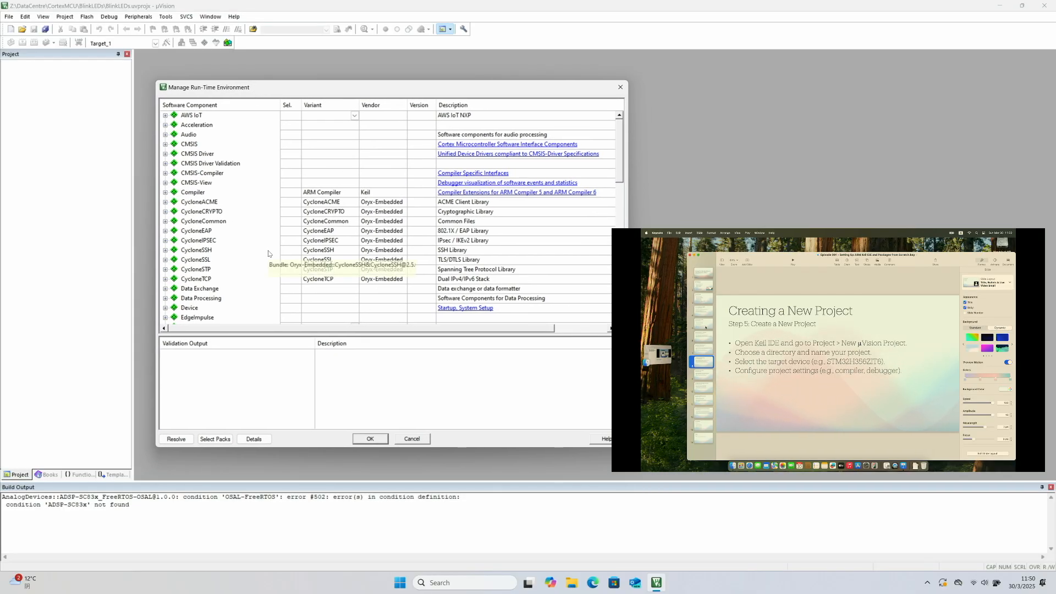
{"action": "left_click", "coordinate": [420, 440]}
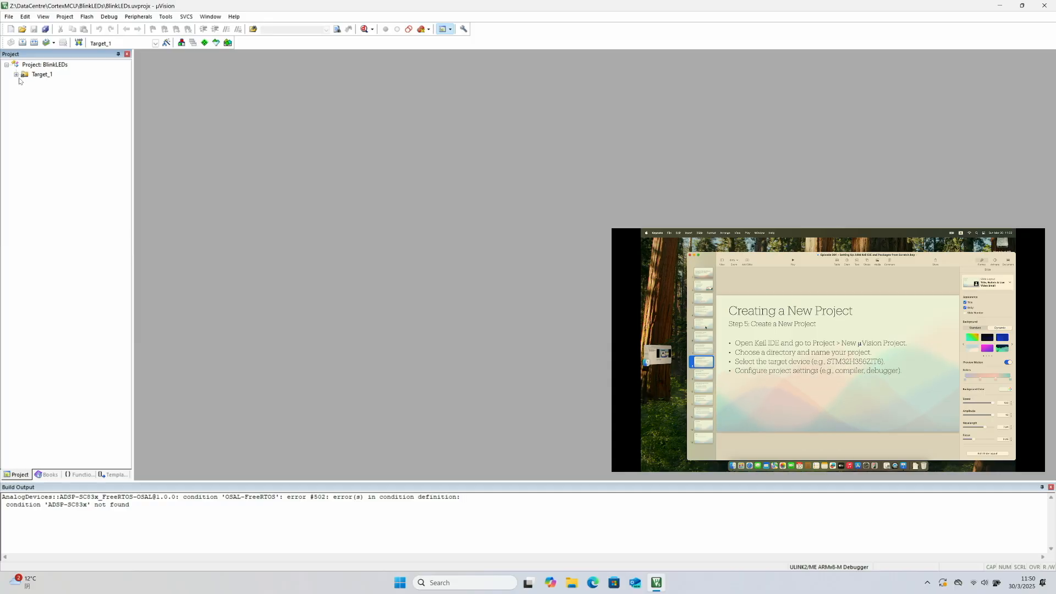
- Rename the Target_1 target to STM32H563ZITx in Manage Project Items
{"action": "left_click", "coordinate": [39, 76]}
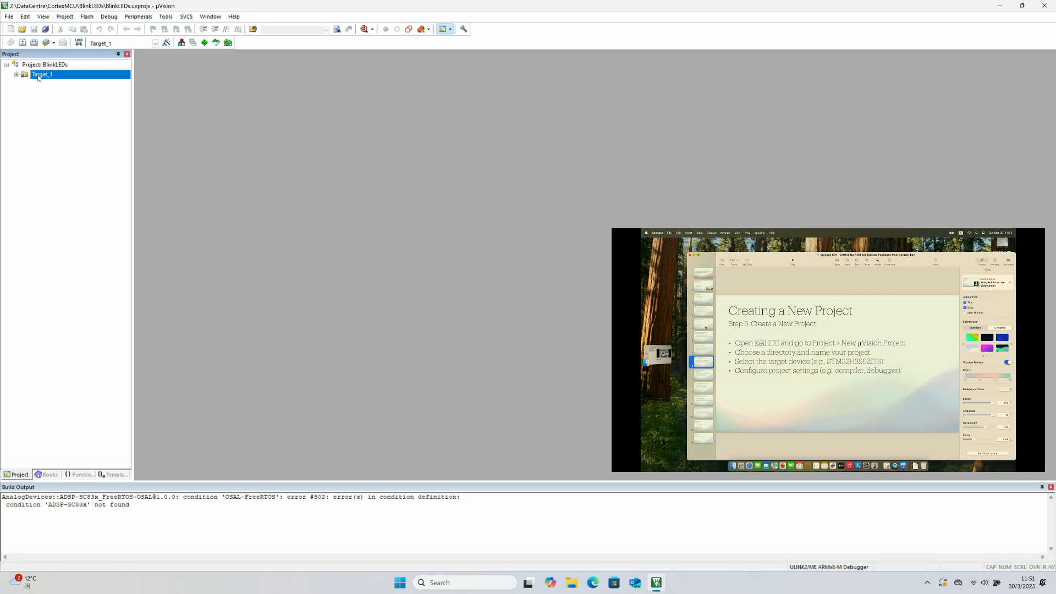
{"action": "left_click", "coordinate": [40, 77]}
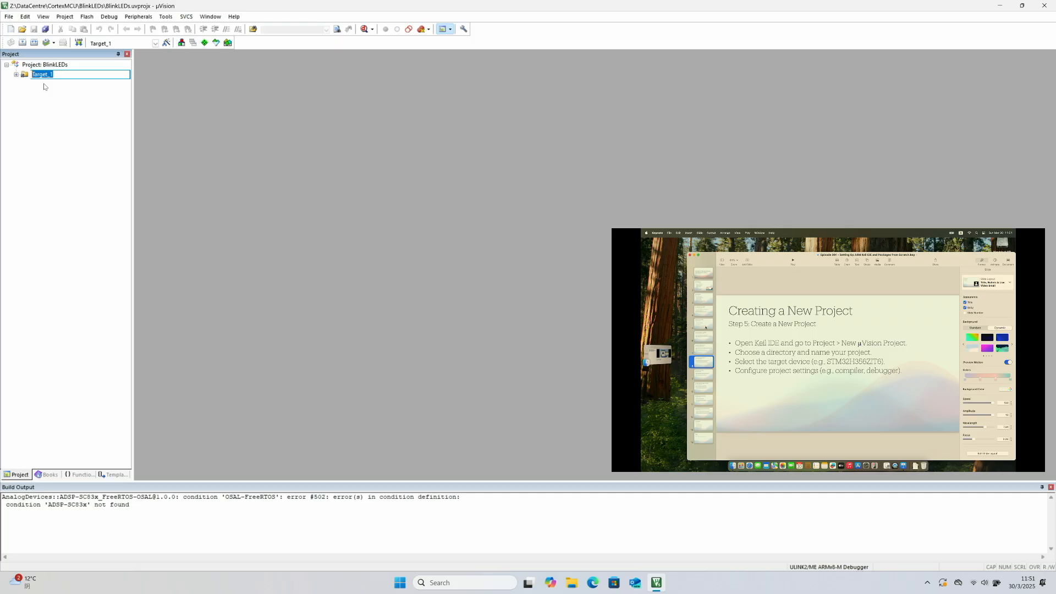
{"action": "left_click", "coordinate": [60, 96]}
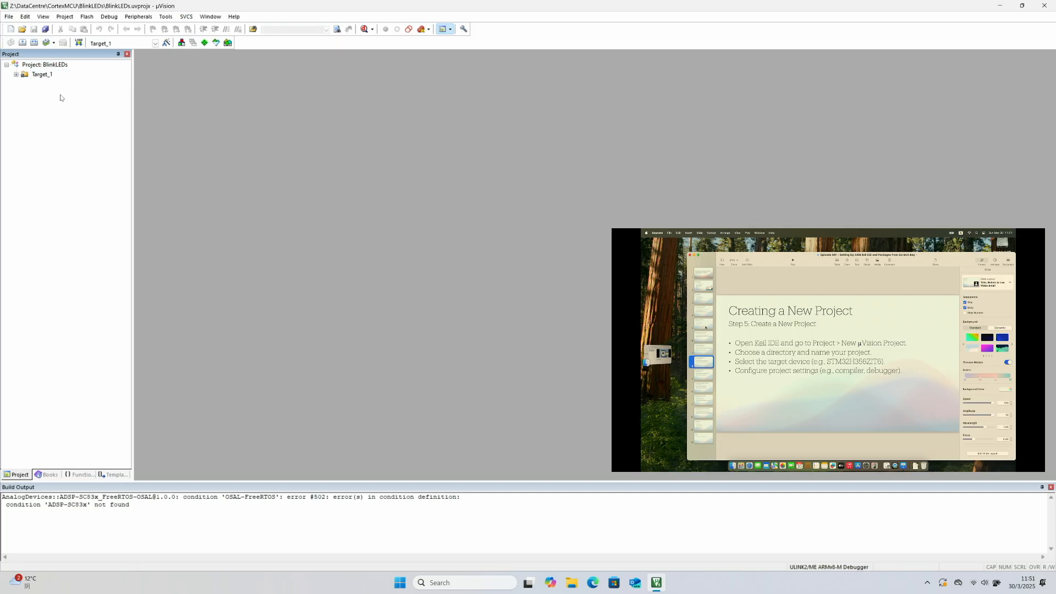
{"action": "left_click", "coordinate": [182, 43]}
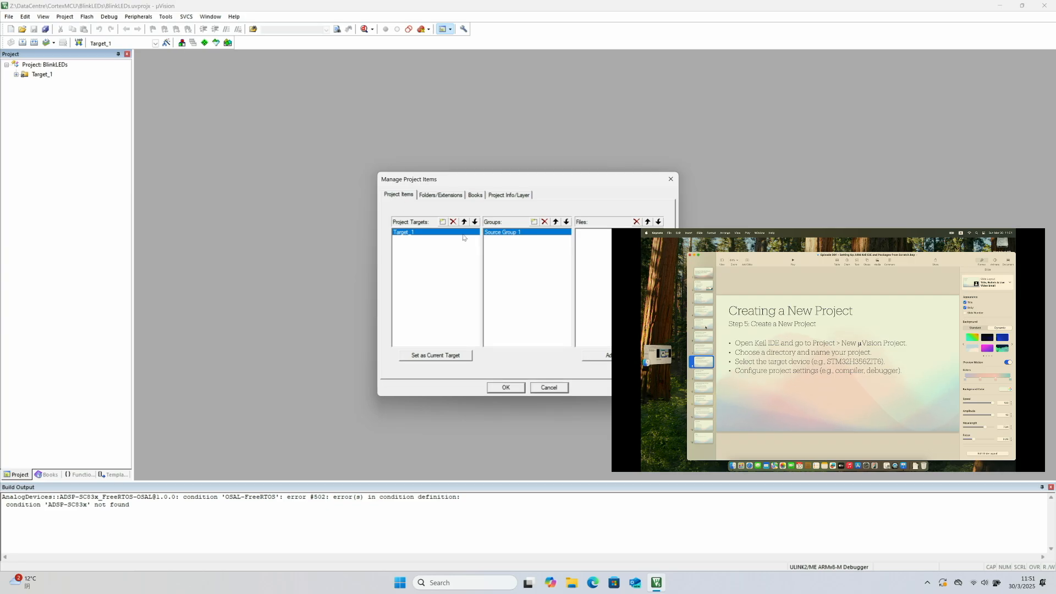
{"action": "left_click", "coordinate": [403, 232]}
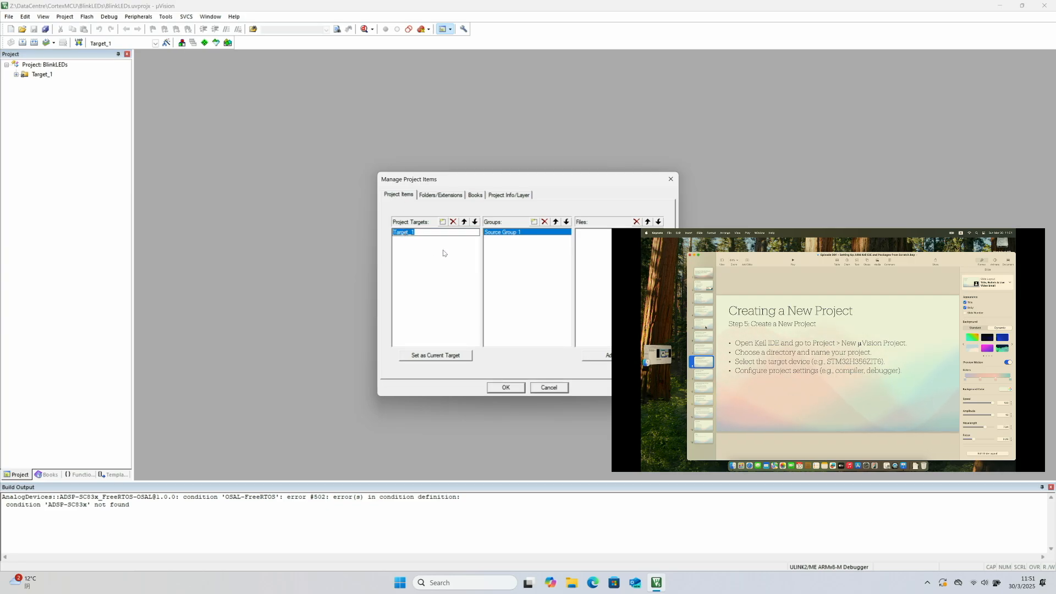
{"action": "type", "text": "STM32"}
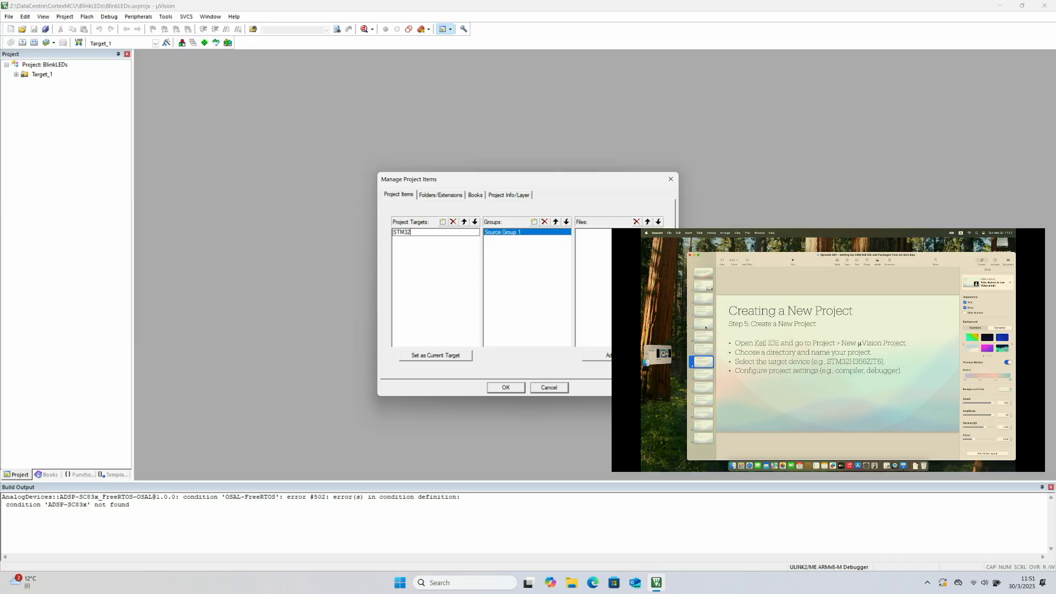
{"action": "type", "text": "H563ZITx"}
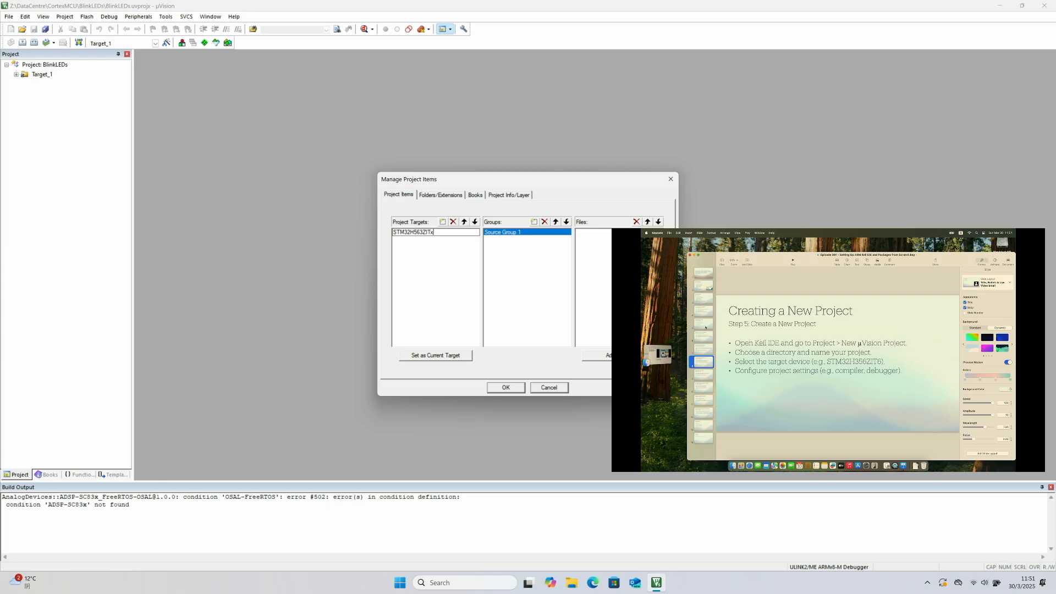
{"action": "left_click", "coordinate": [444, 253]}
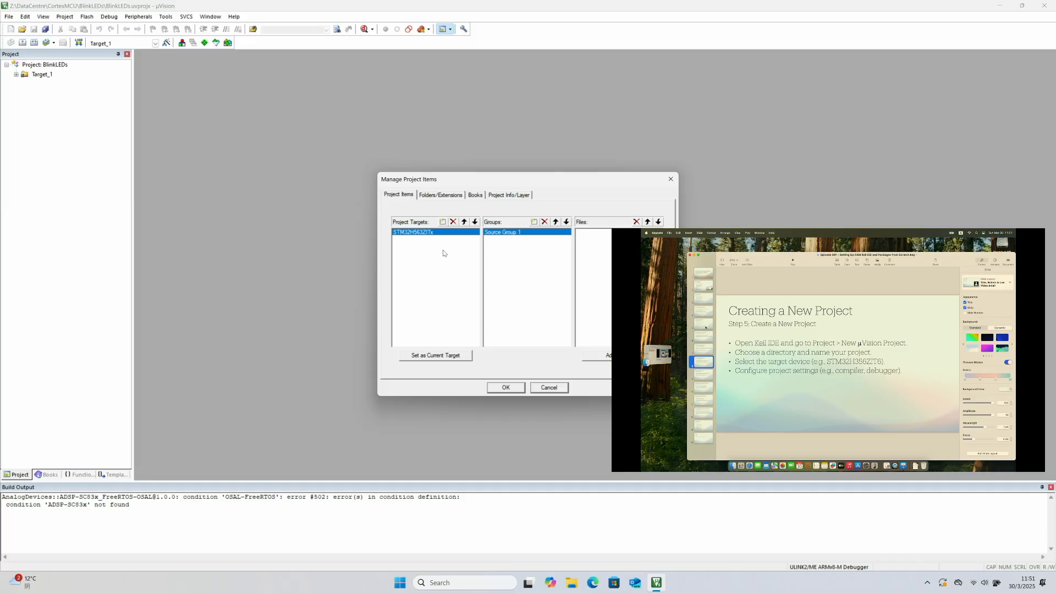
- Rename Source Group 1 to Applications and apply the changes
{"action": "left_click", "coordinate": [501, 236]}
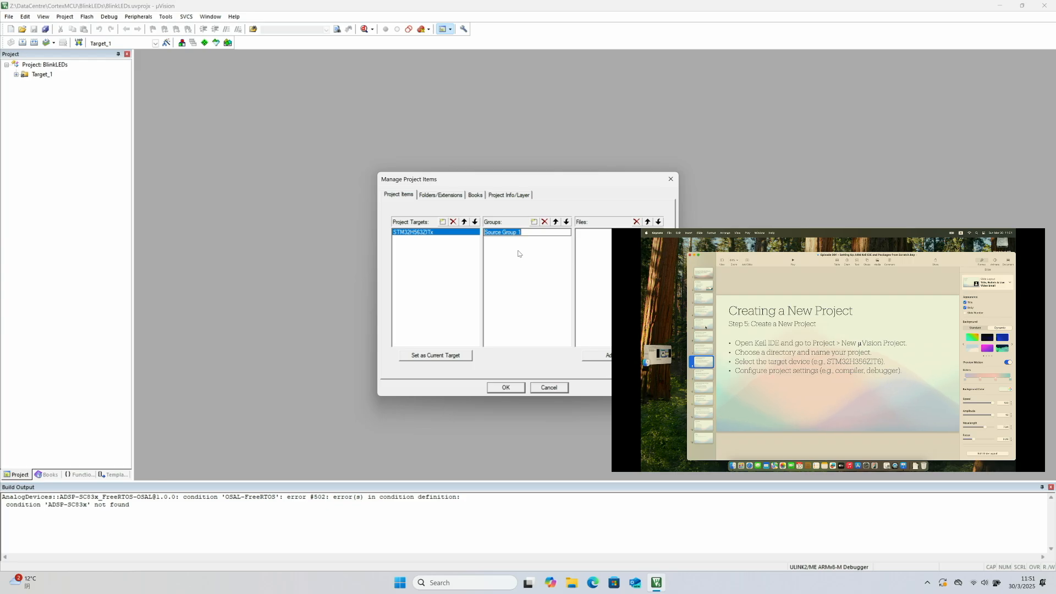
{"action": "type", "text": "Appicatio"}
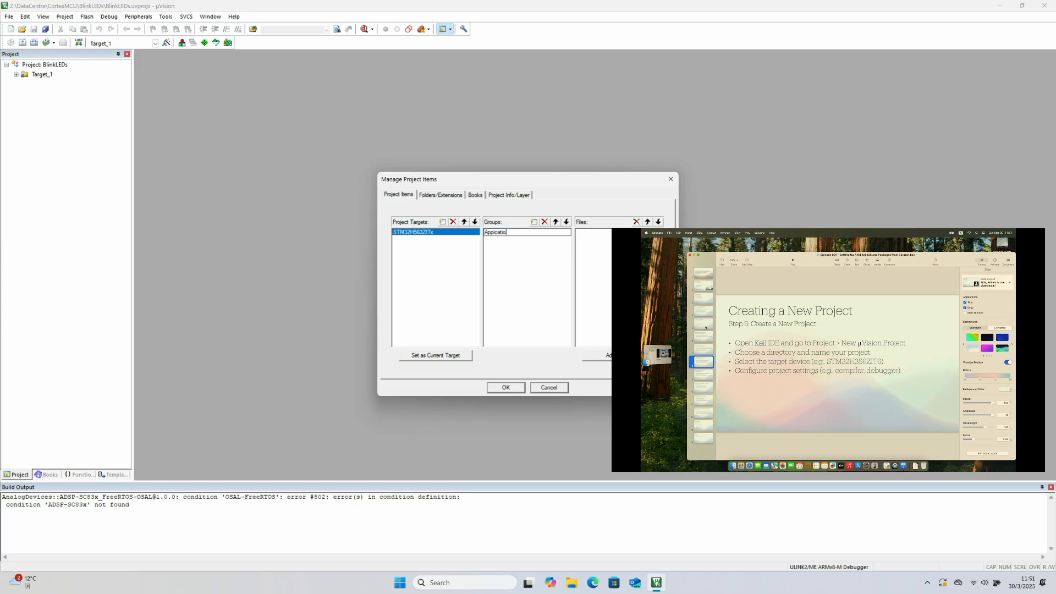
{"action": "type", "text": "ns"}
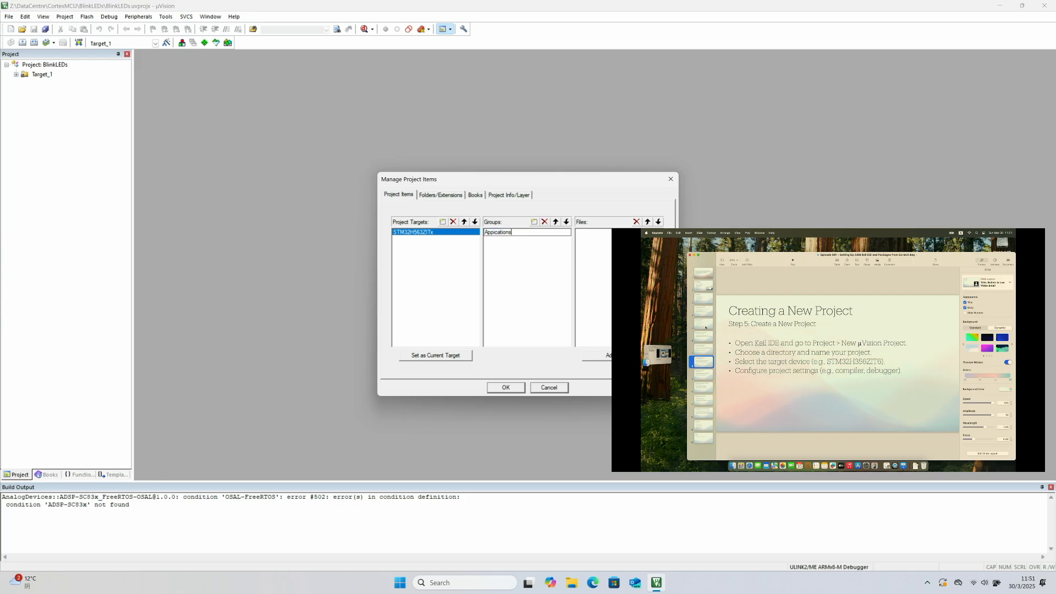
{"action": "key", "text": "Return"}
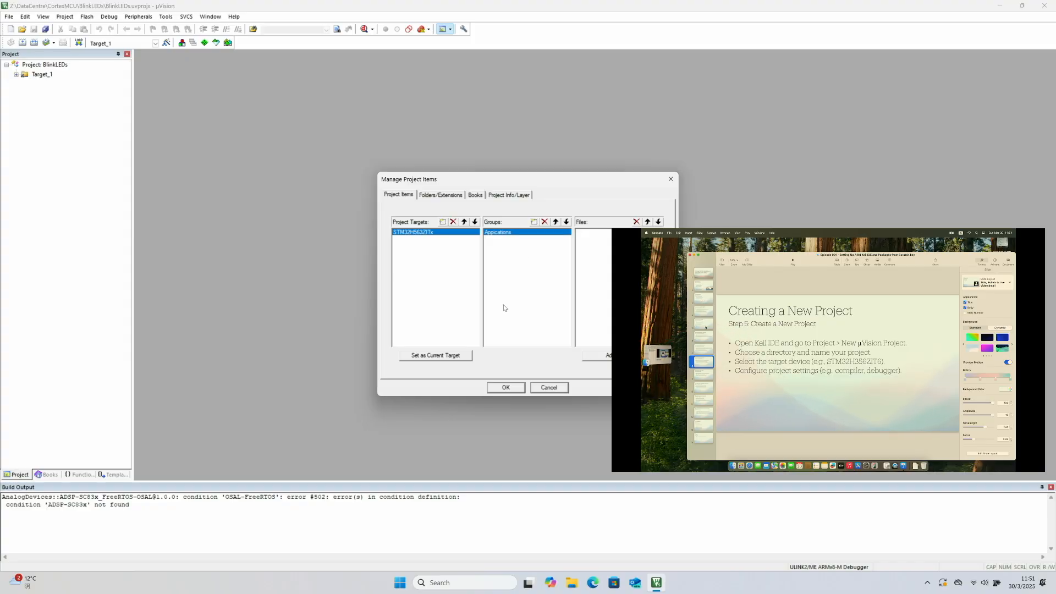
{"action": "left_click_drag", "start_coordinate": [560, 183], "coordinate": [425, 184]}
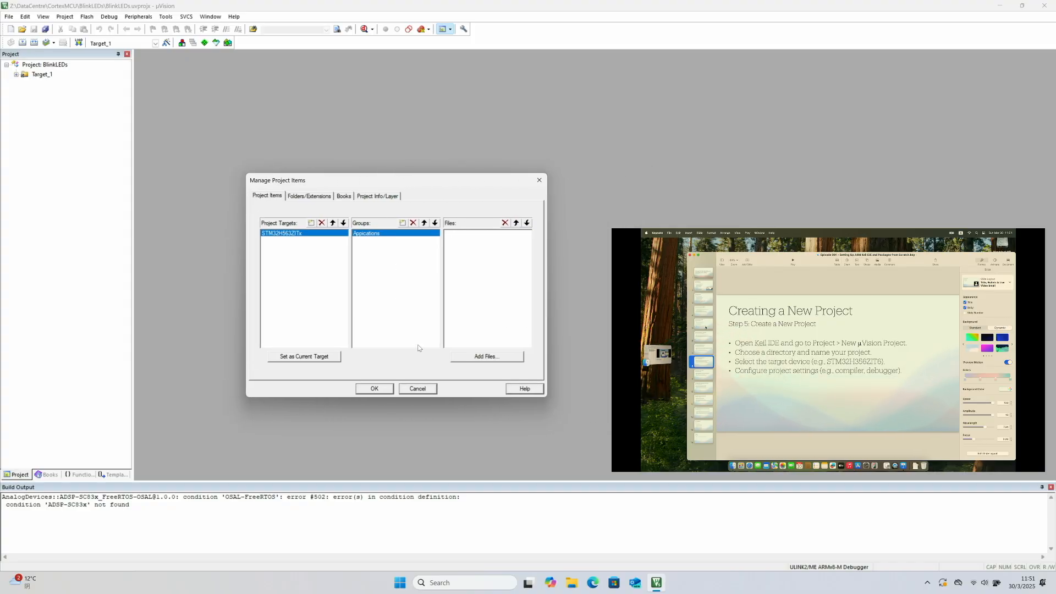
{"action": "left_click", "coordinate": [373, 390]}
{"action": "left_click", "coordinate": [54, 85]}
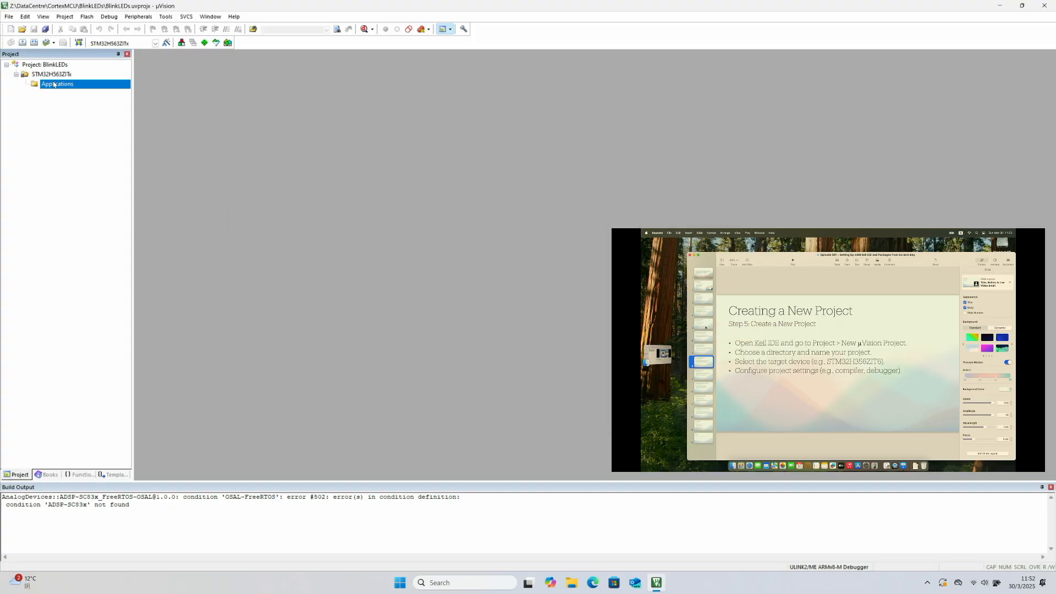
- Add a new C file named main.c to the Applications group
{"action": "right_click", "coordinate": [54, 86]}
{"action": "left_click", "coordinate": [75, 91]}
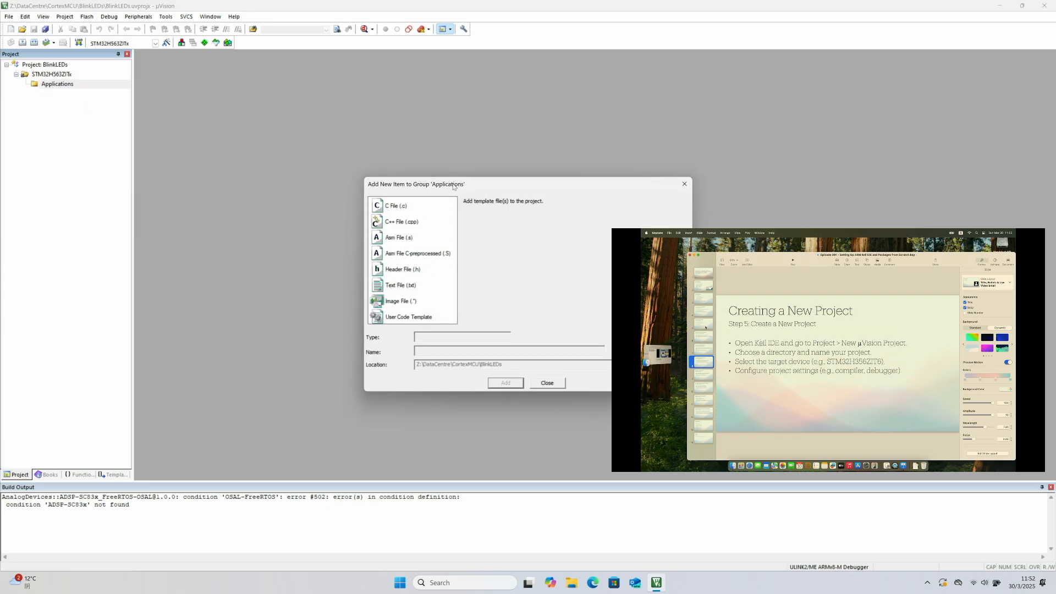
{"action": "left_click_drag", "start_coordinate": [454, 187], "coordinate": [337, 187]}
{"action": "left_click", "coordinate": [279, 209]}
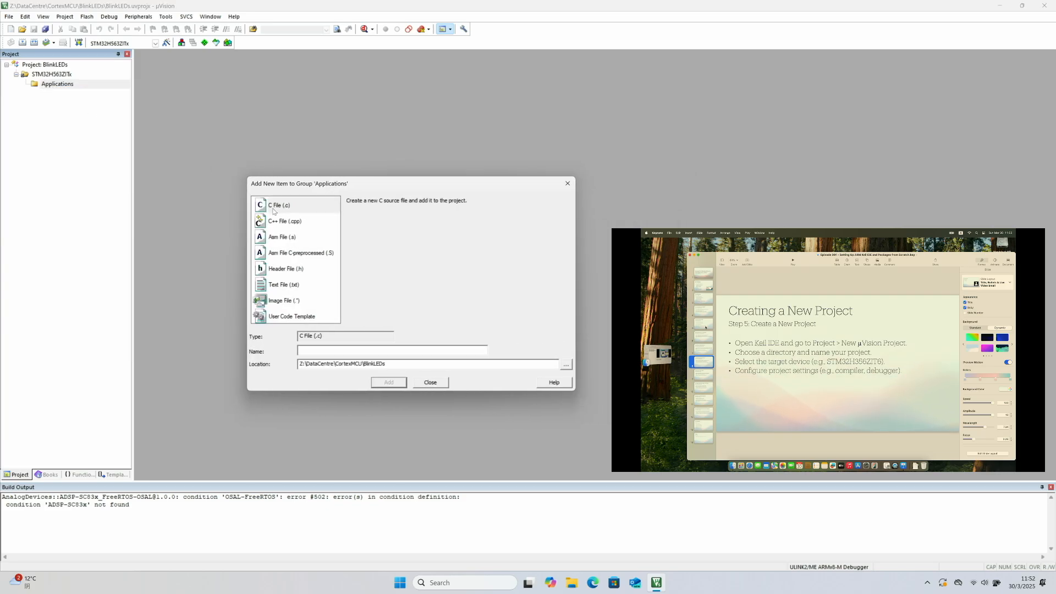
{"action": "left_click", "coordinate": [332, 352]}
{"action": "type", "text": "main"}
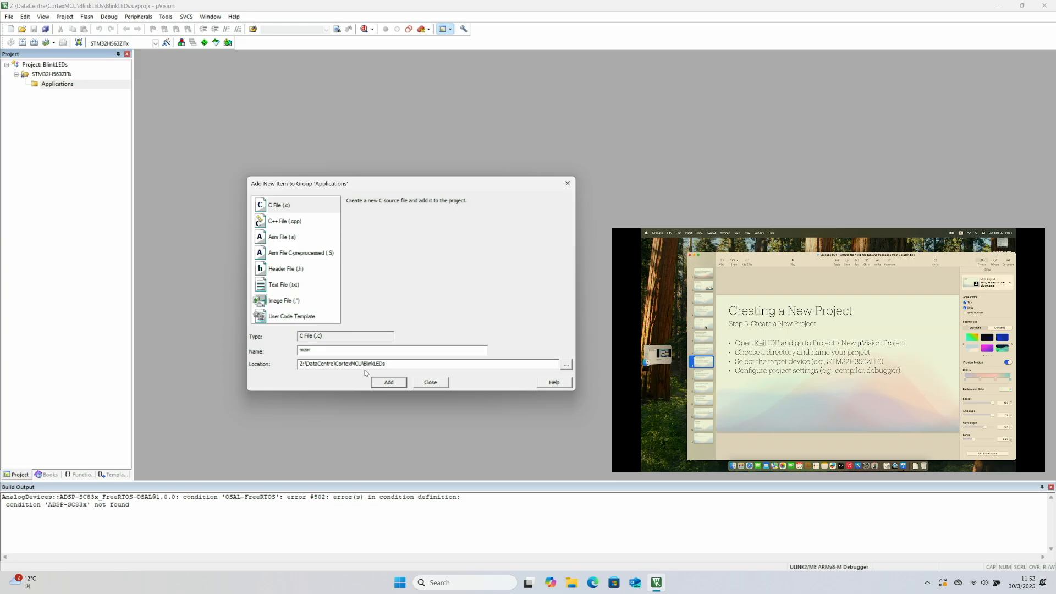
{"action": "left_click", "coordinate": [389, 383]}
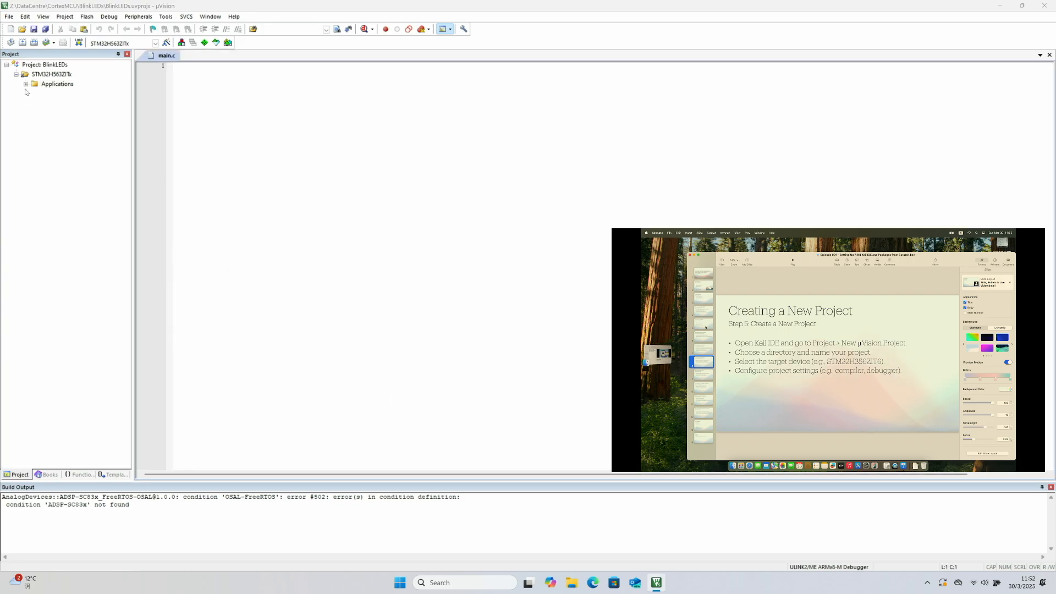
{"action": "left_click", "coordinate": [26, 84]}
- Add #include <stdio.h> at the top of main.c
{"action": "left_click", "coordinate": [59, 94]}
{"action": "left_click", "coordinate": [240, 109]}
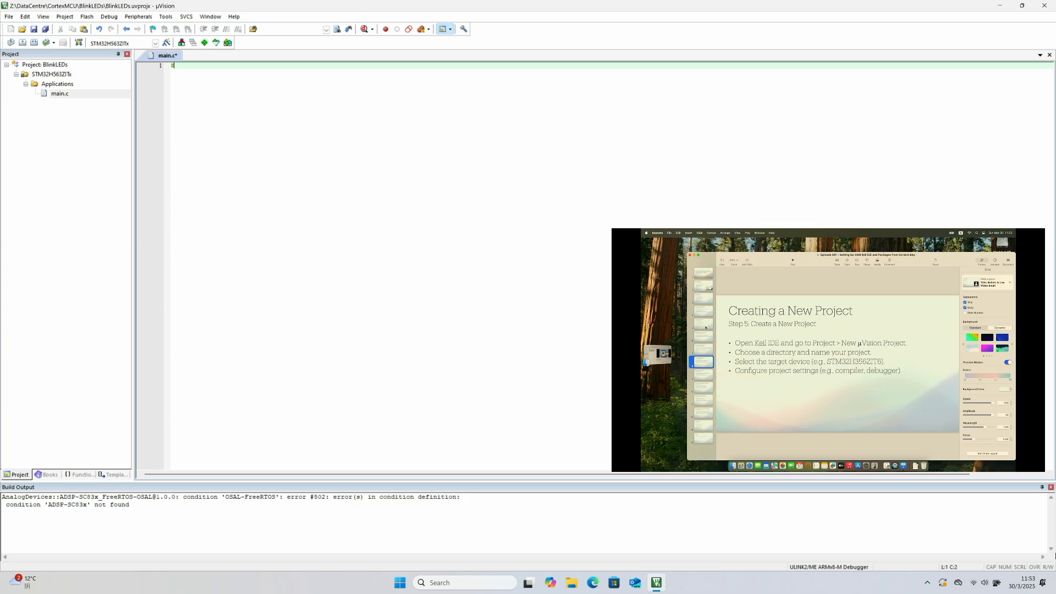
{"action": "type", "text": "include"}
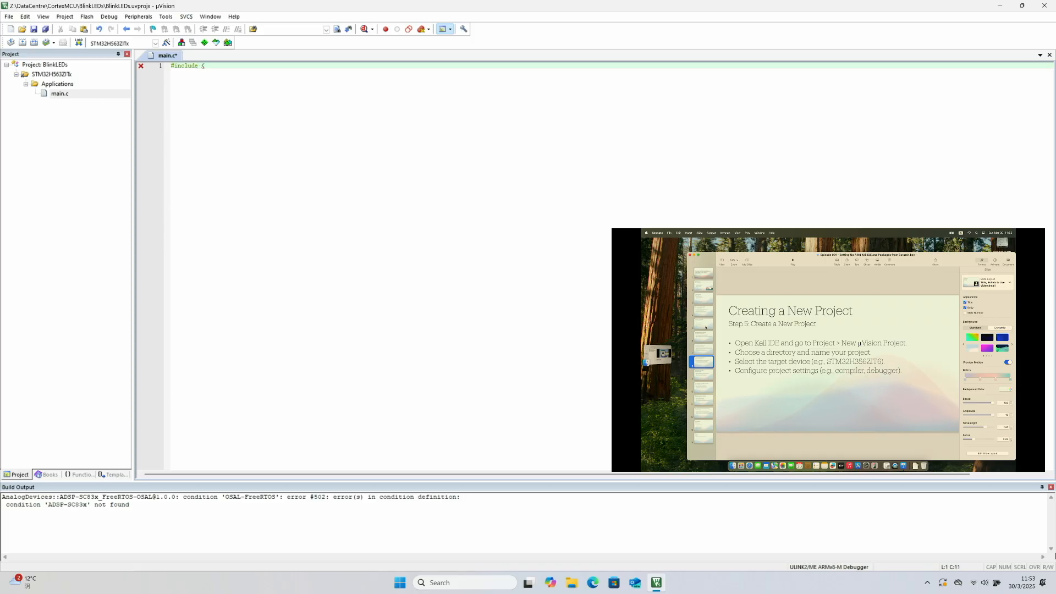
{"action": "type", "text": " <stdi"}
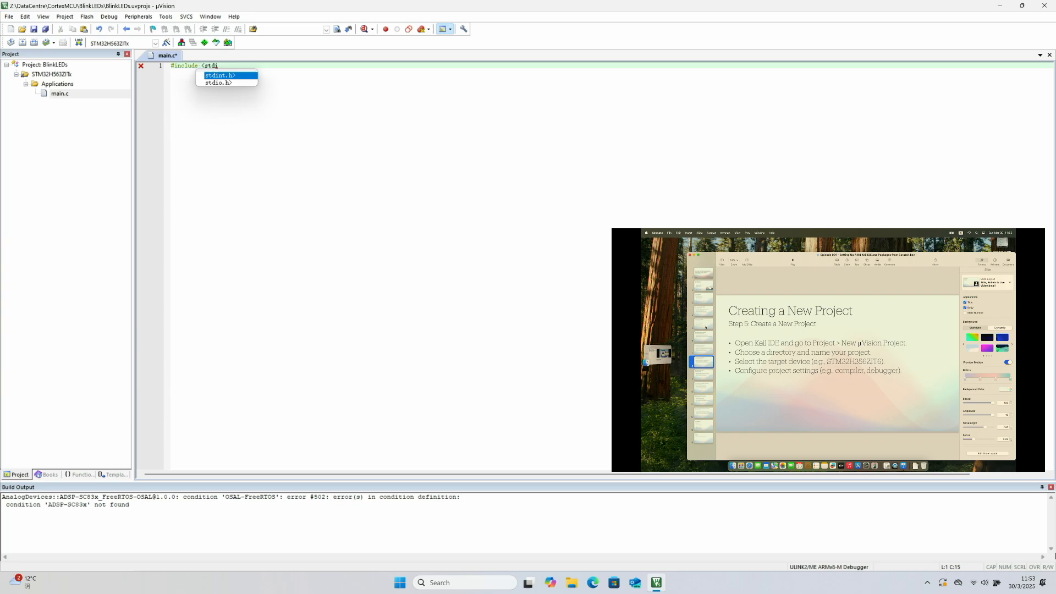
{"action": "key", "text": "Down"}
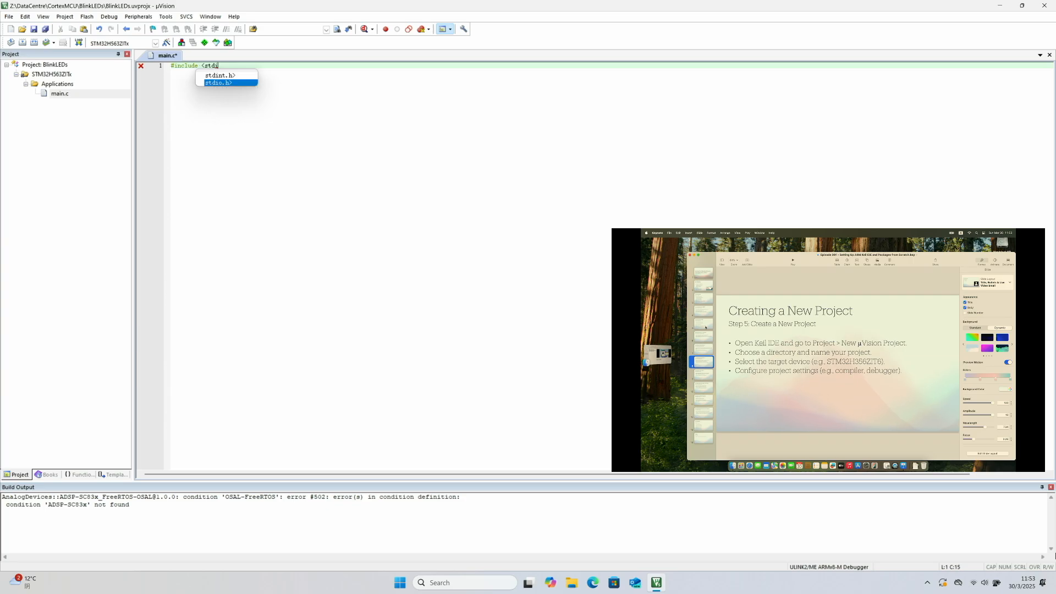
{"action": "key", "text": "Return"}
{"action": "key", "text": "Return"}
{"action": "key", "text": "Return"}
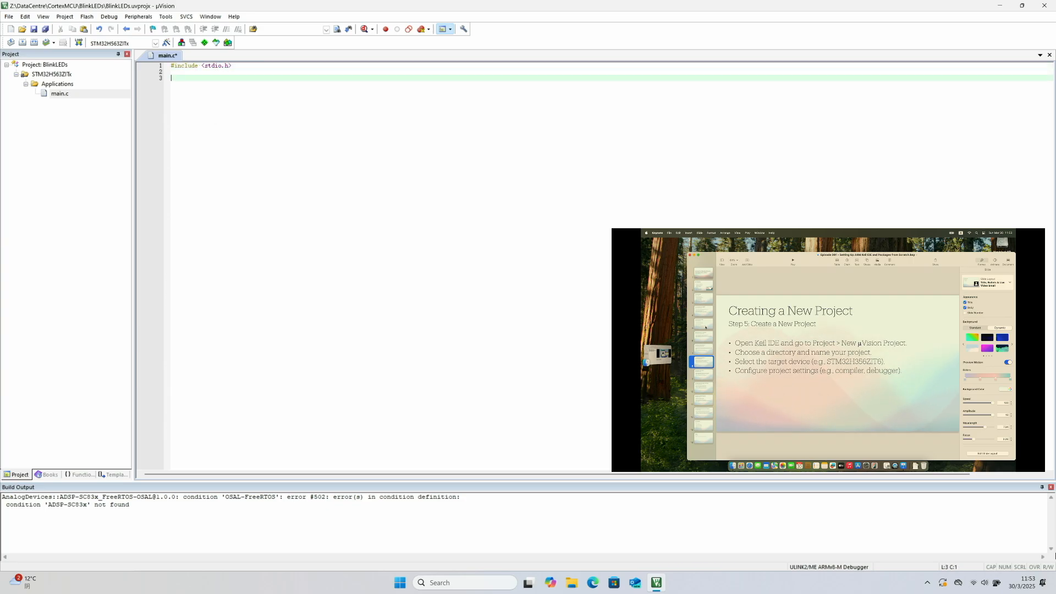
- Write an int main(void) function with an empty body
{"action": "type", "text": "v"}
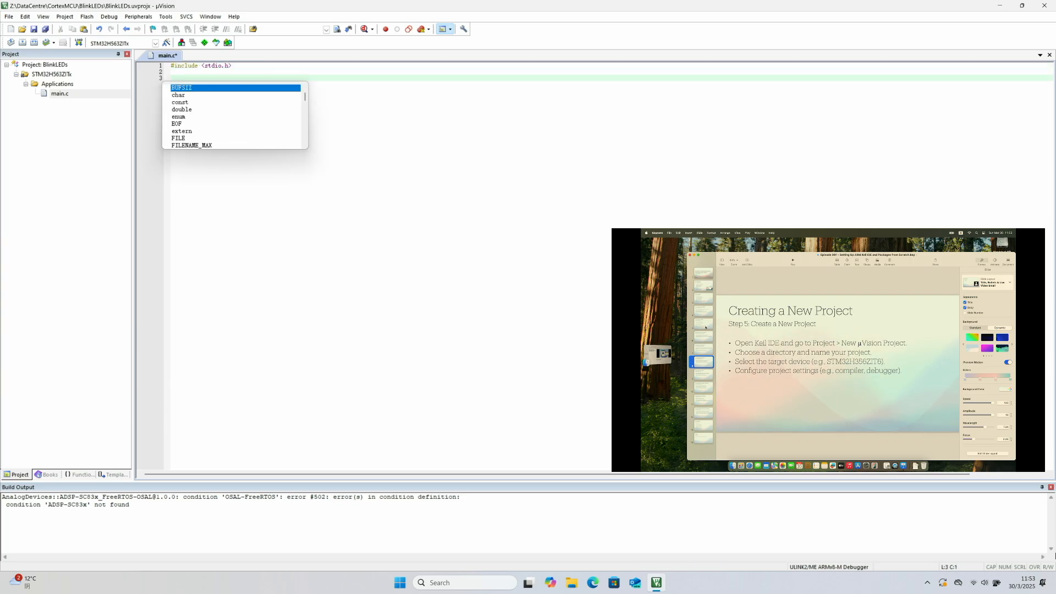
{"action": "type", "text": "in"}
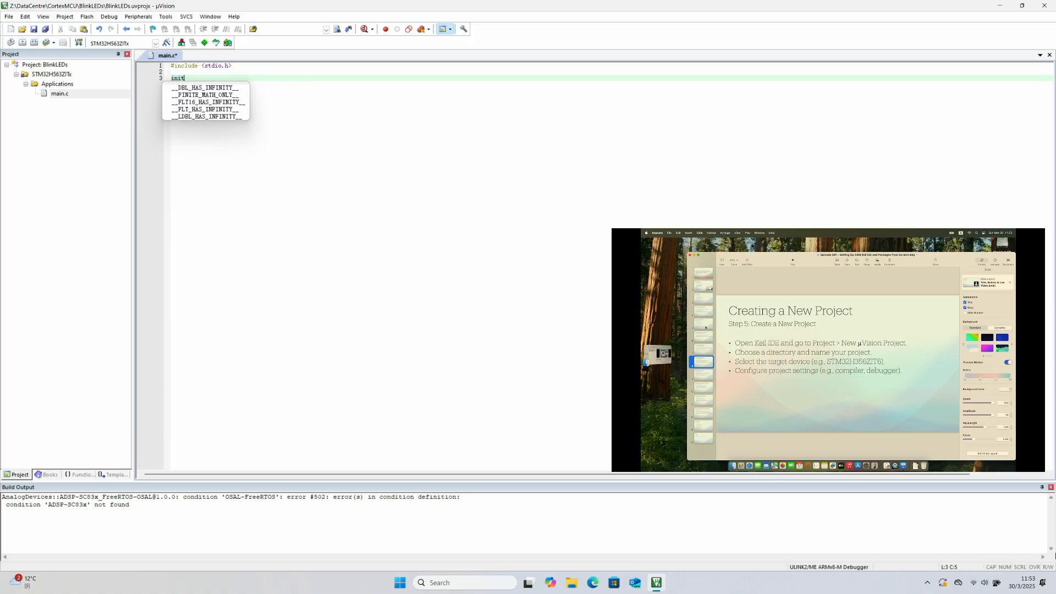
{"action": "type", "text": "t "}
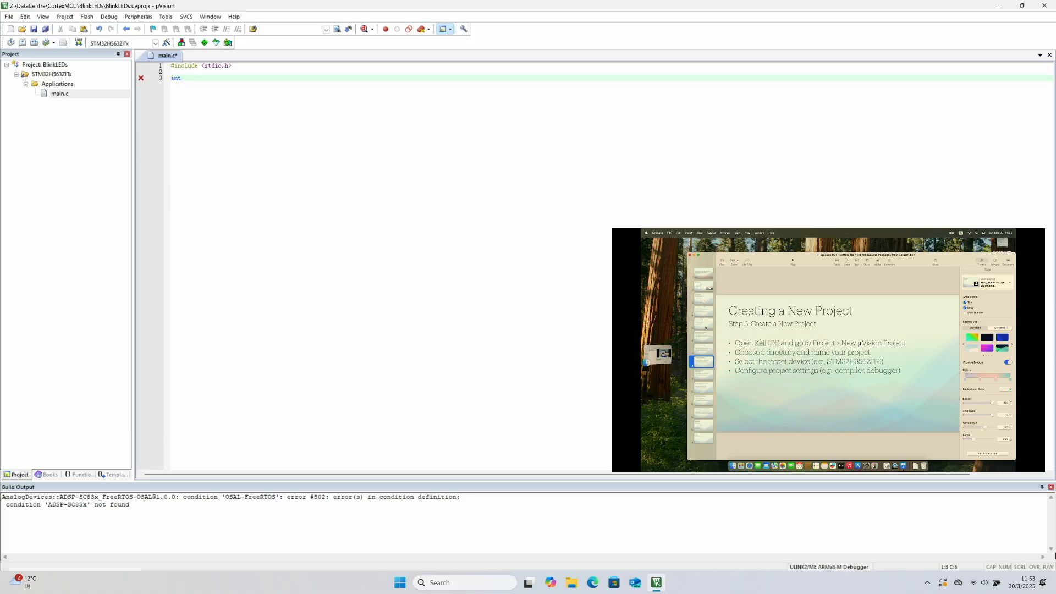
{"action": "type", "text": "main("}
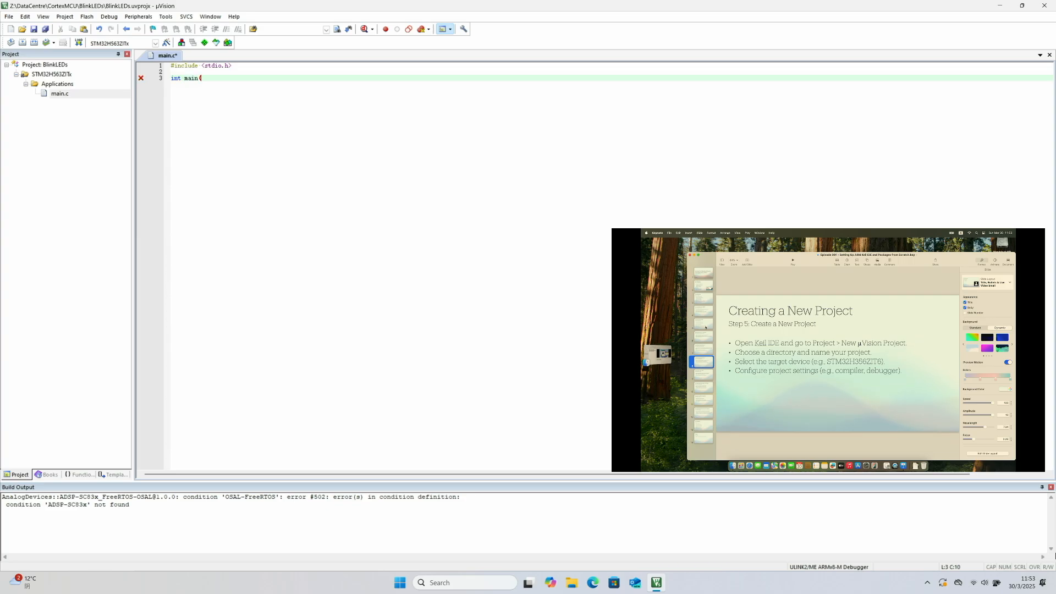
{"action": "type", "text": "void)"}
{"action": "key", "text": "Return"}
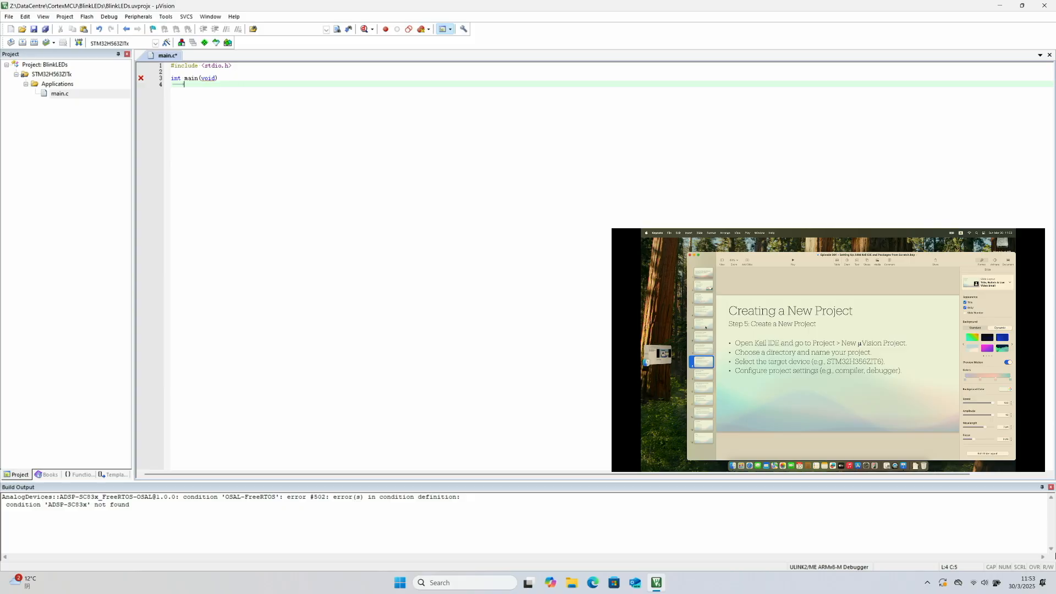
{"action": "type", "text": "{"}
{"action": "key", "text": "Return"}
{"action": "type", "text": "}"}
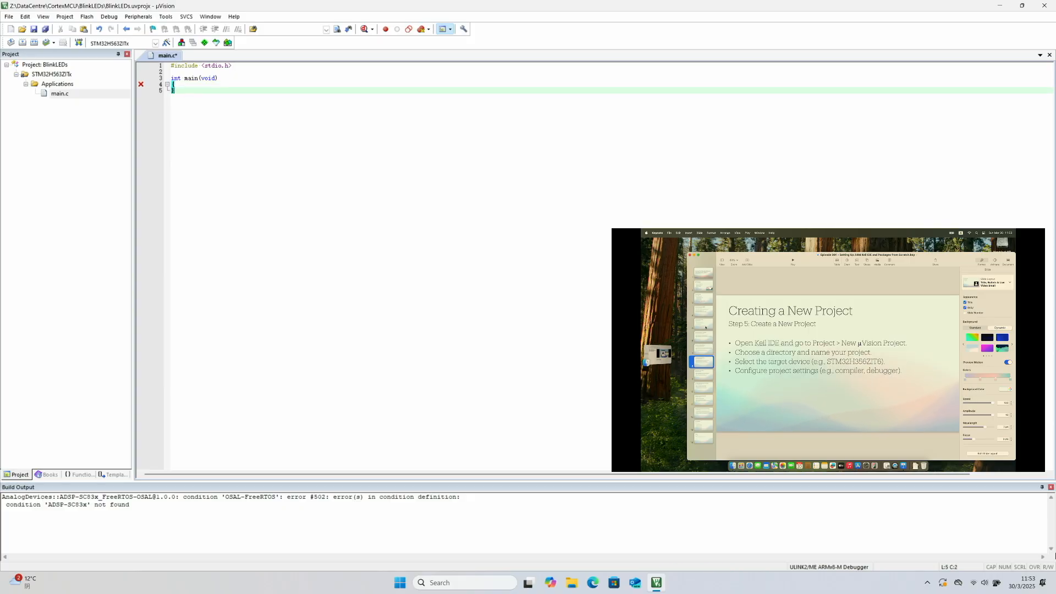
{"action": "key", "text": "Up"}
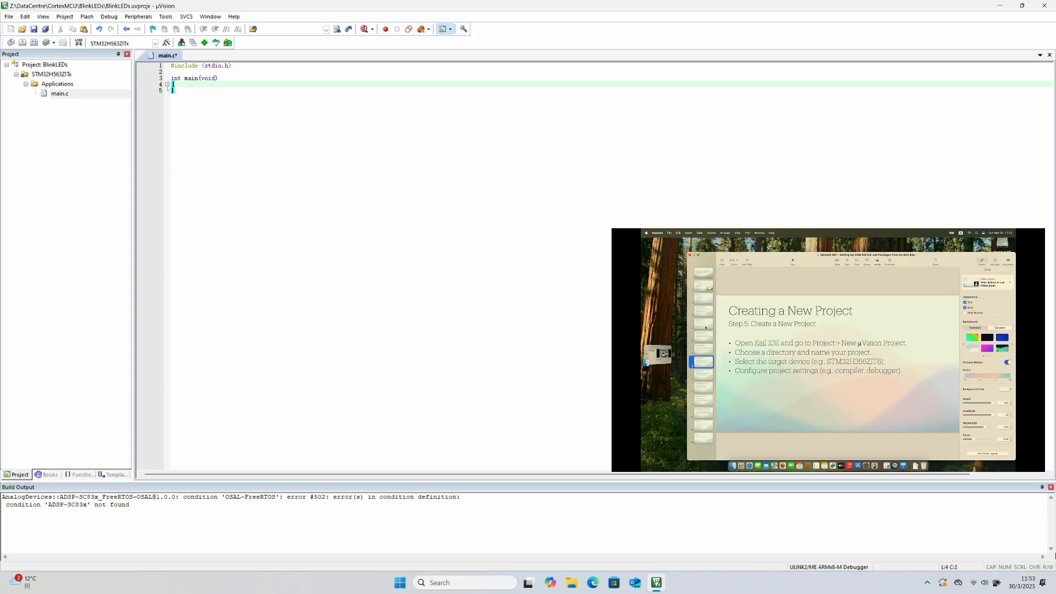
{"action": "key", "text": "Return"}
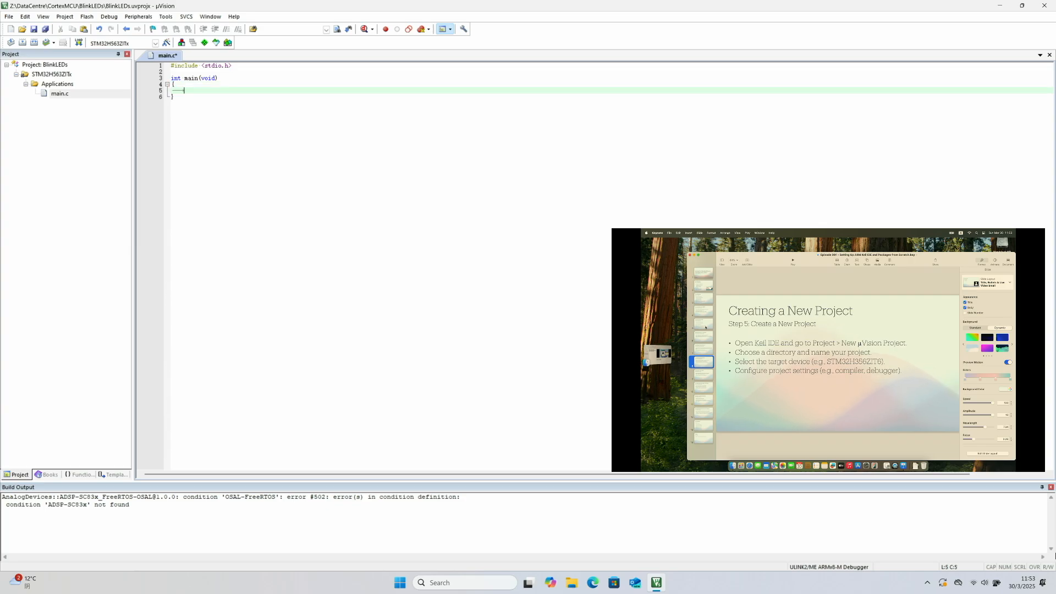
- Inside main, add an empty while (1) loop followed by return 0;
{"action": "type", "text": "while "}
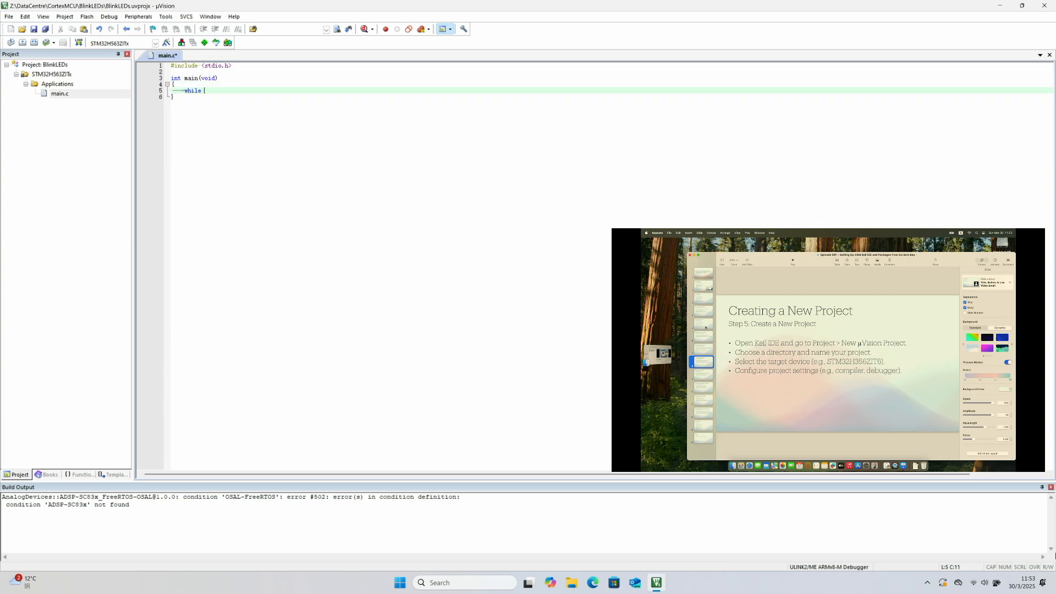
{"action": "type", "text": "(1)"}
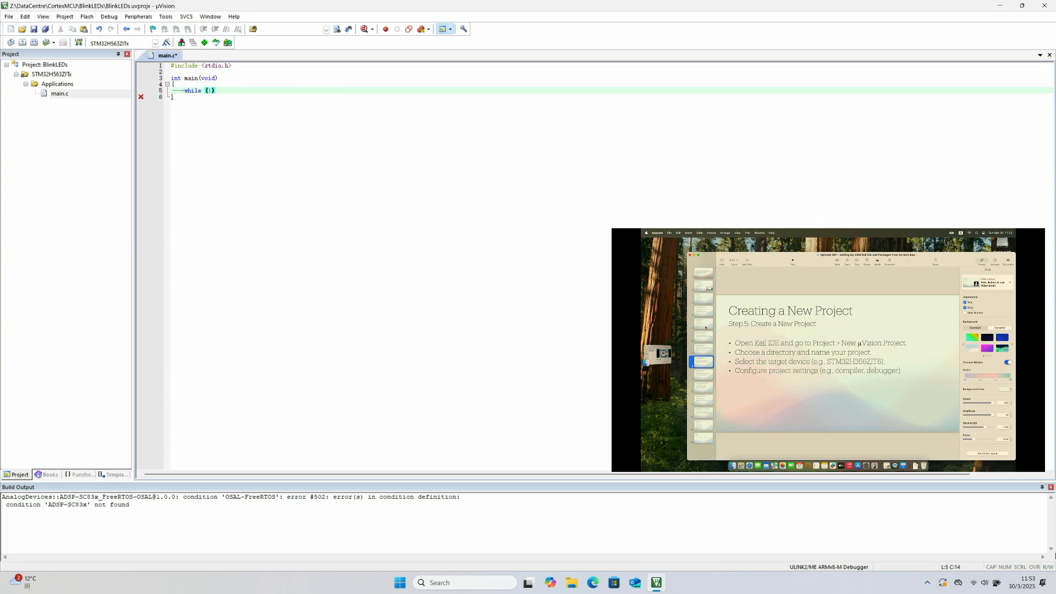
{"action": "key", "text": "Return"}
{"action": "type", "text": "{"}
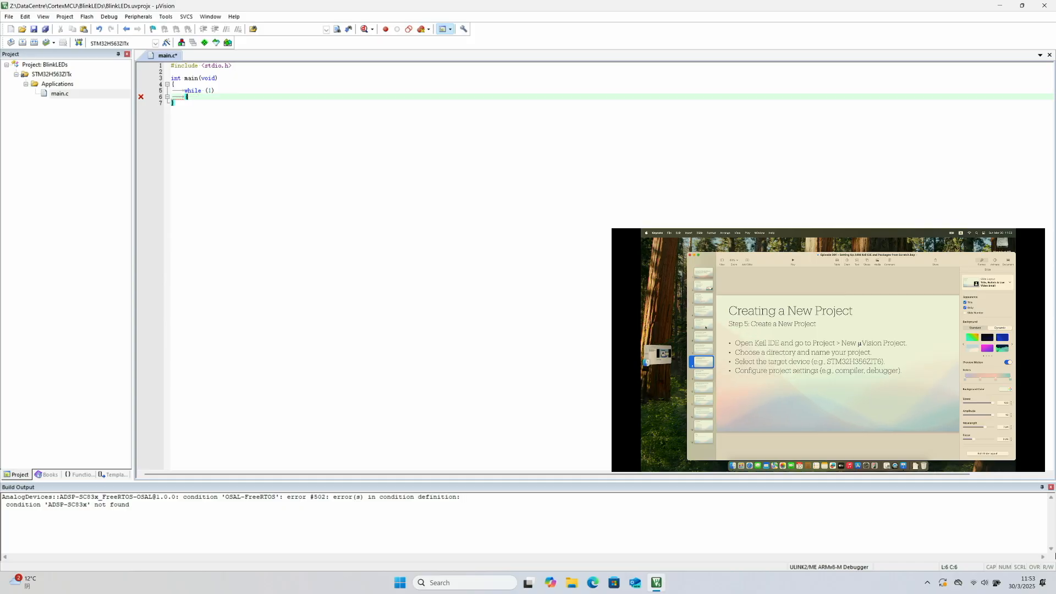
{"action": "key", "text": "Return"}
{"action": "type", "text": "}"}
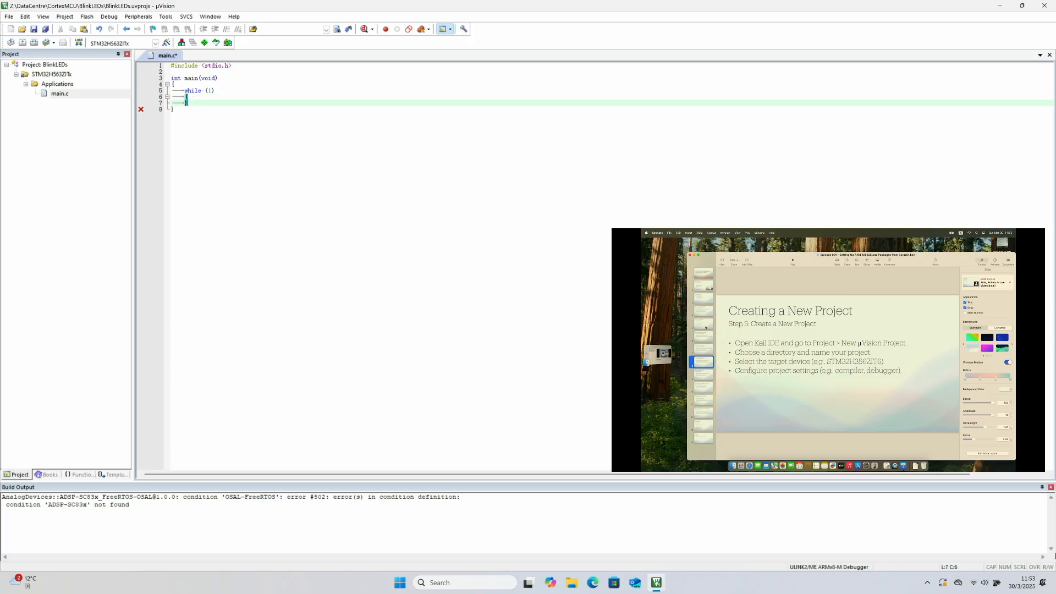
{"action": "key", "text": "Return"}
{"action": "key", "text": "Return"}
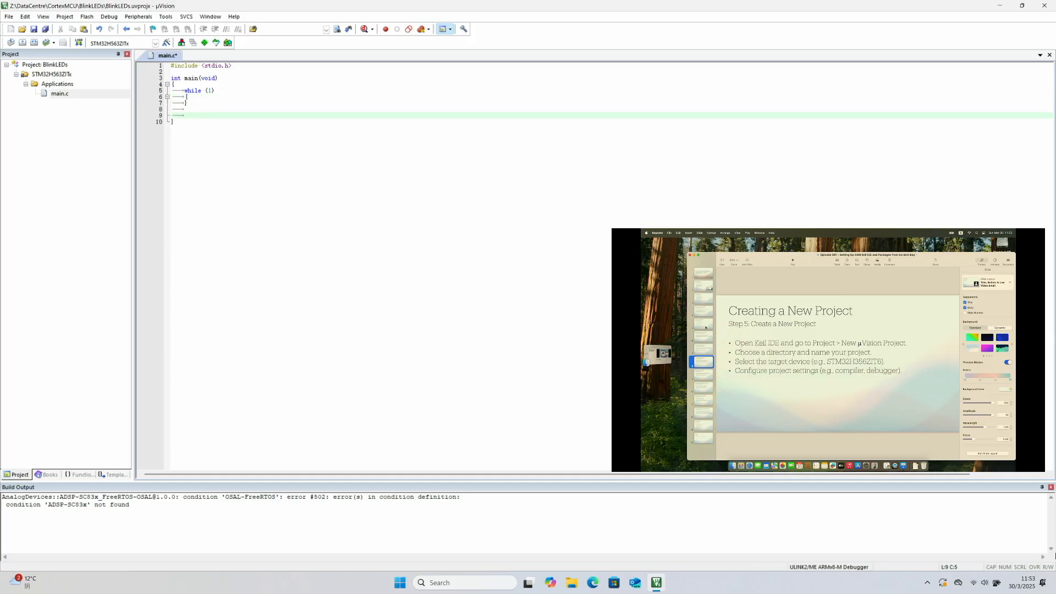
{"action": "type", "text": "return 0"}
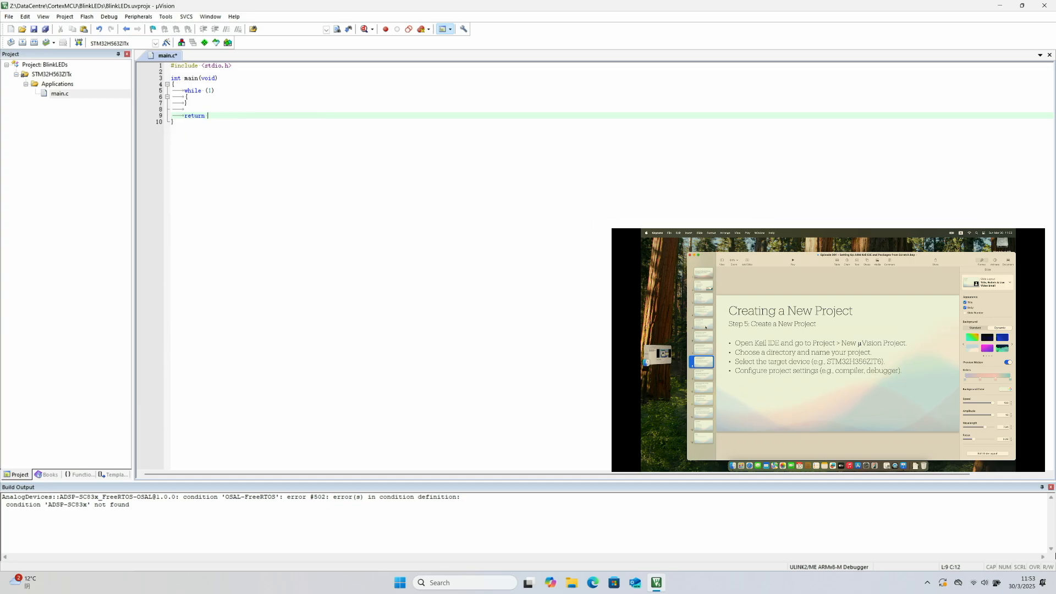
{"action": "type", "text": ";"}
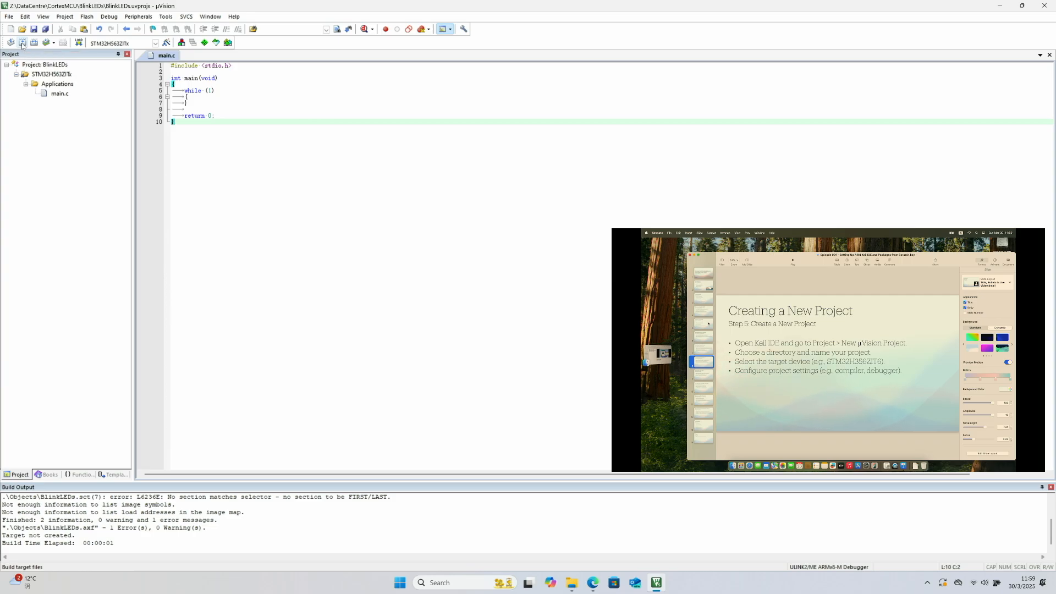
- Rebuild the target and review the L6236E linker error in Build Output
{"action": "left_click", "coordinate": [22, 44]}
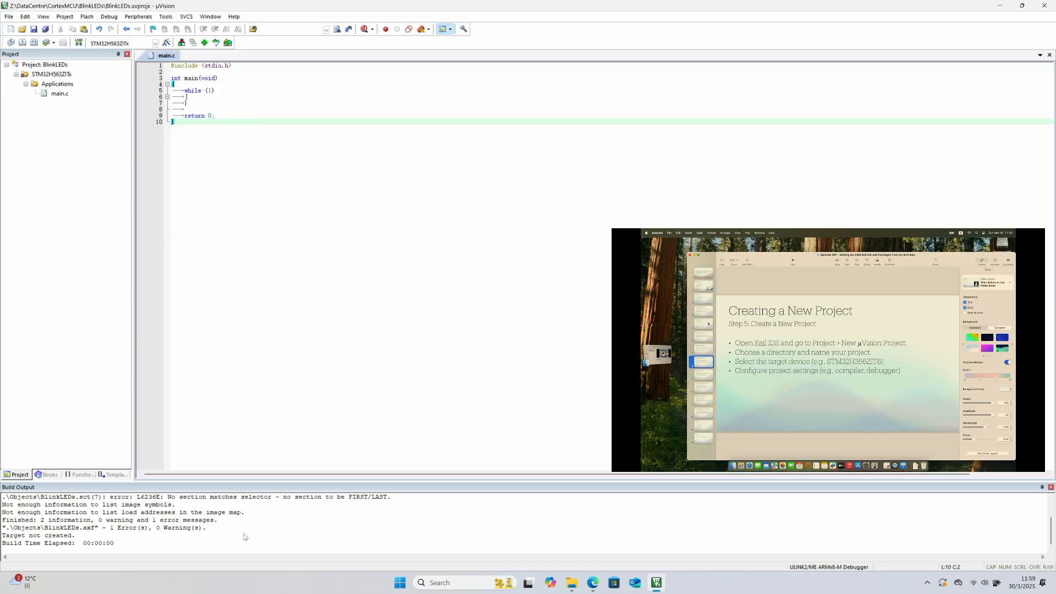
{"action": "scroll", "coordinate": [243, 533], "scroll_direction": "up", "scroll_amount": 2}
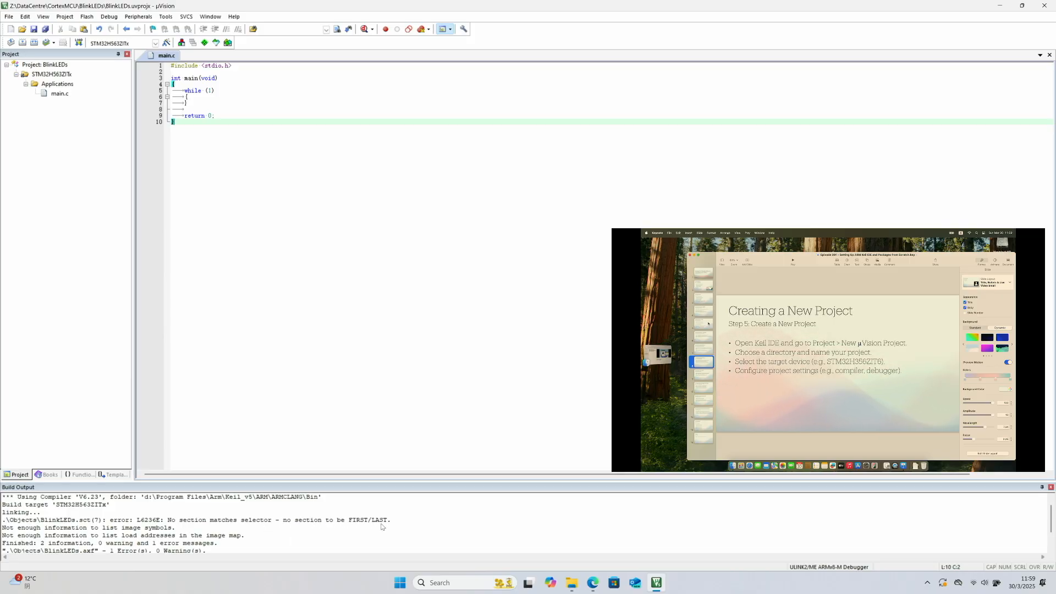
- Switch to the BlinkLEDs folder window showing startup_stm32h563xx.s next to main.c
{"action": "mouse_move", "coordinate": [573, 584]}
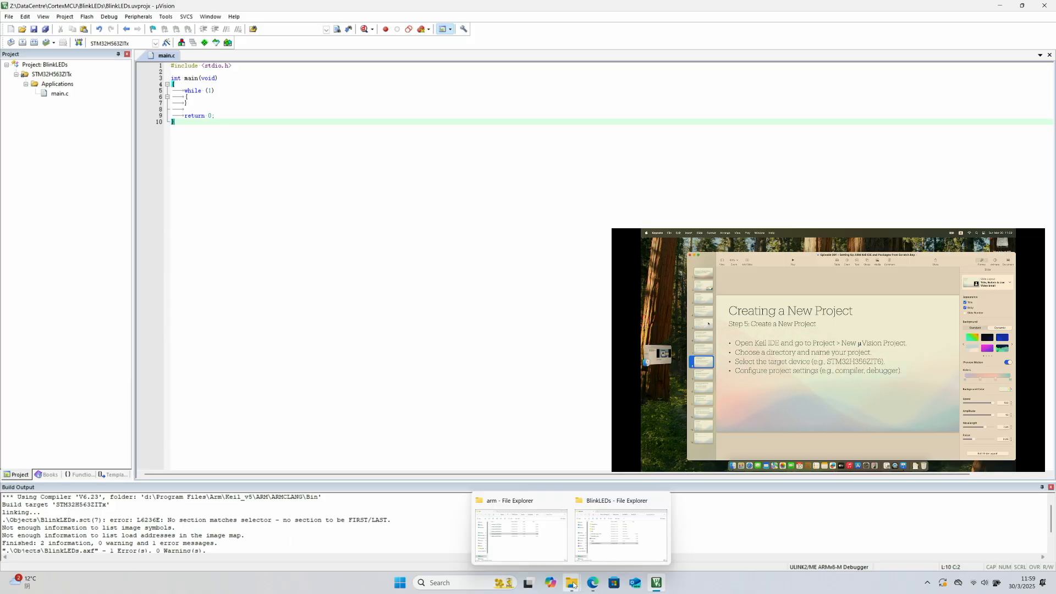
{"action": "left_click", "coordinate": [605, 545]}
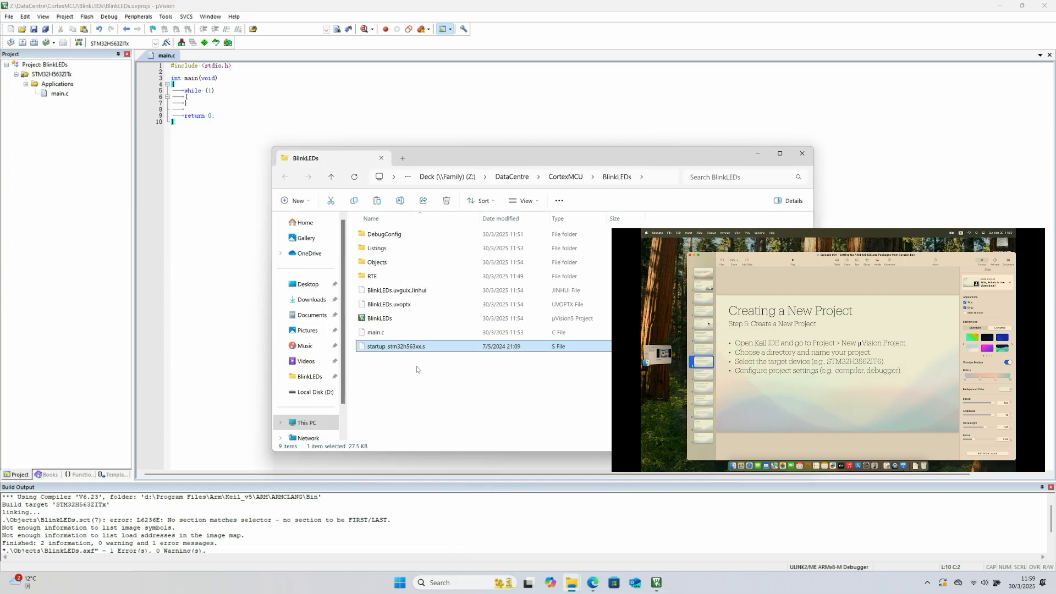
{"action": "left_click", "coordinate": [398, 379]}
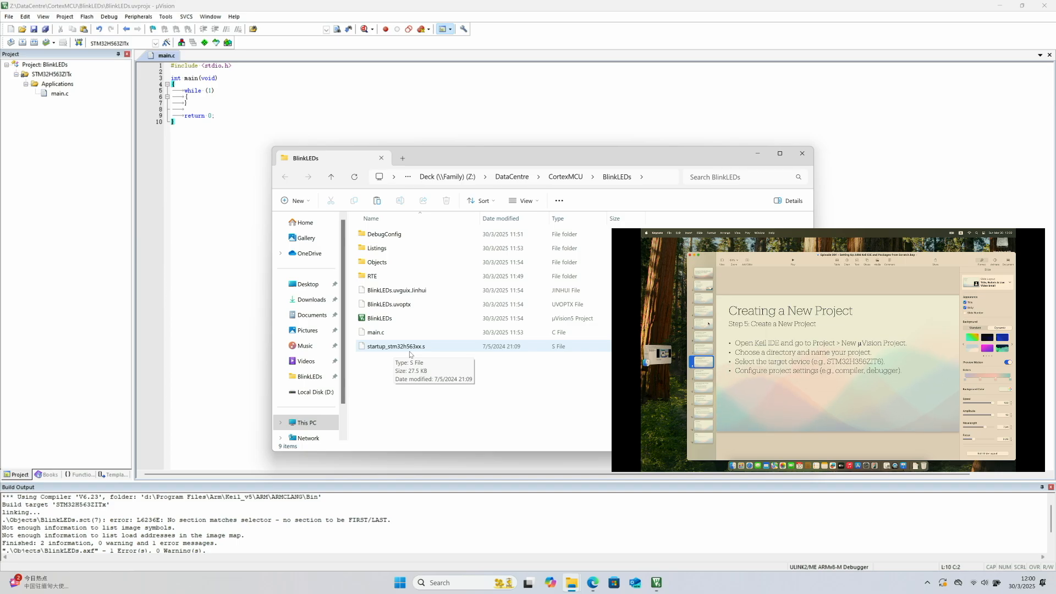
- Add the existing startup_stm32h563xx.s file to the Applications group
{"action": "right_click", "coordinate": [69, 85]}
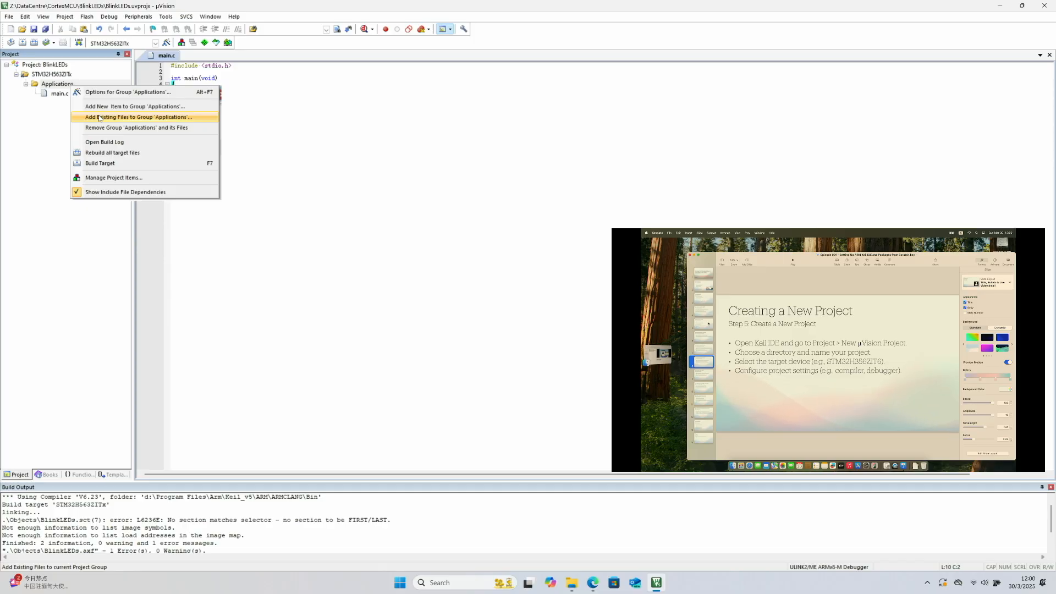
{"action": "left_click", "coordinate": [100, 117]}
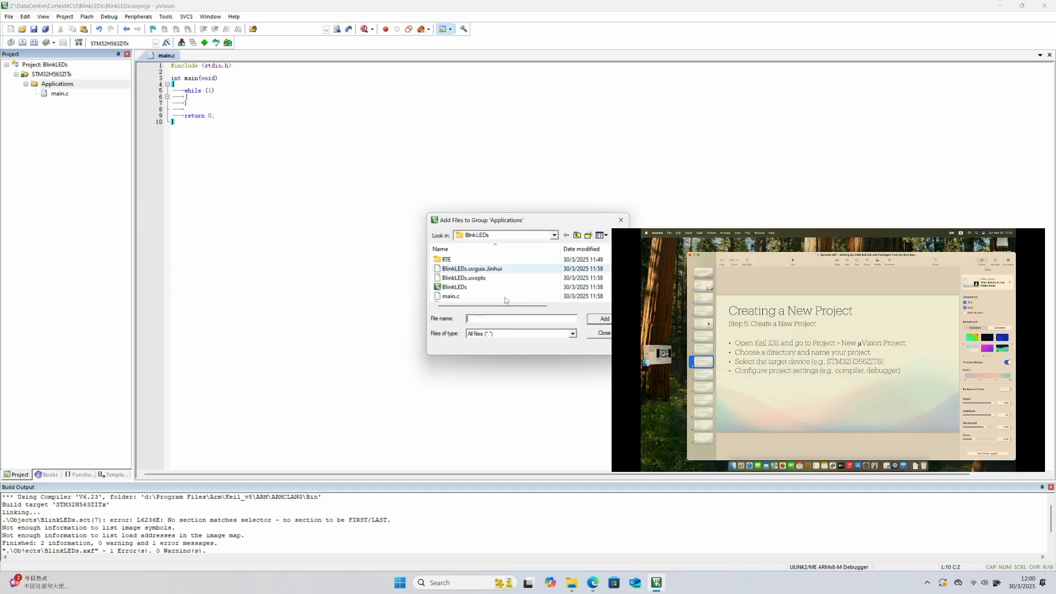
{"action": "left_click", "coordinate": [502, 334]}
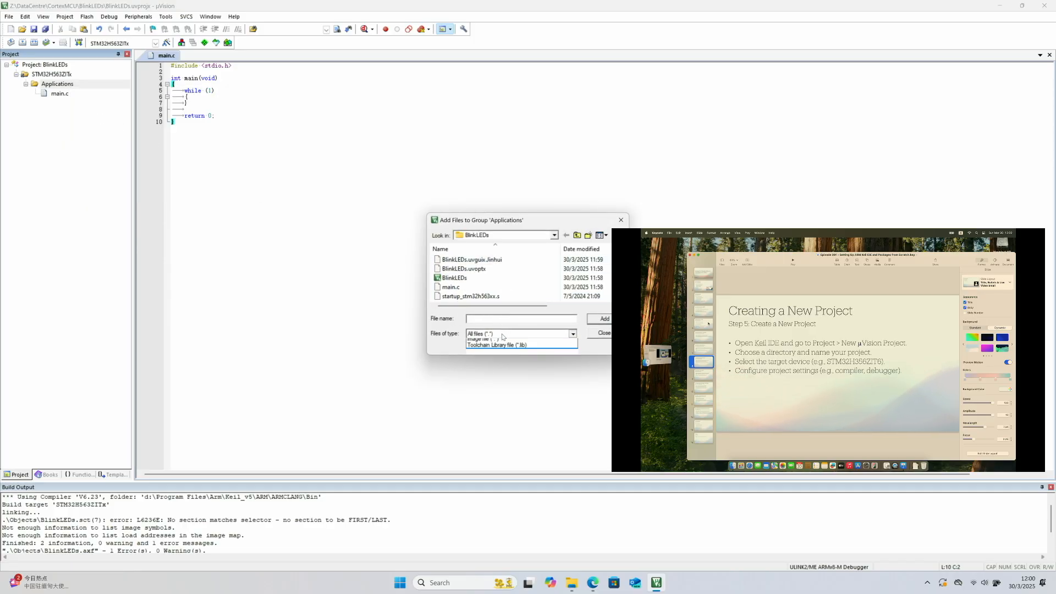
{"action": "left_click", "coordinate": [484, 392]}
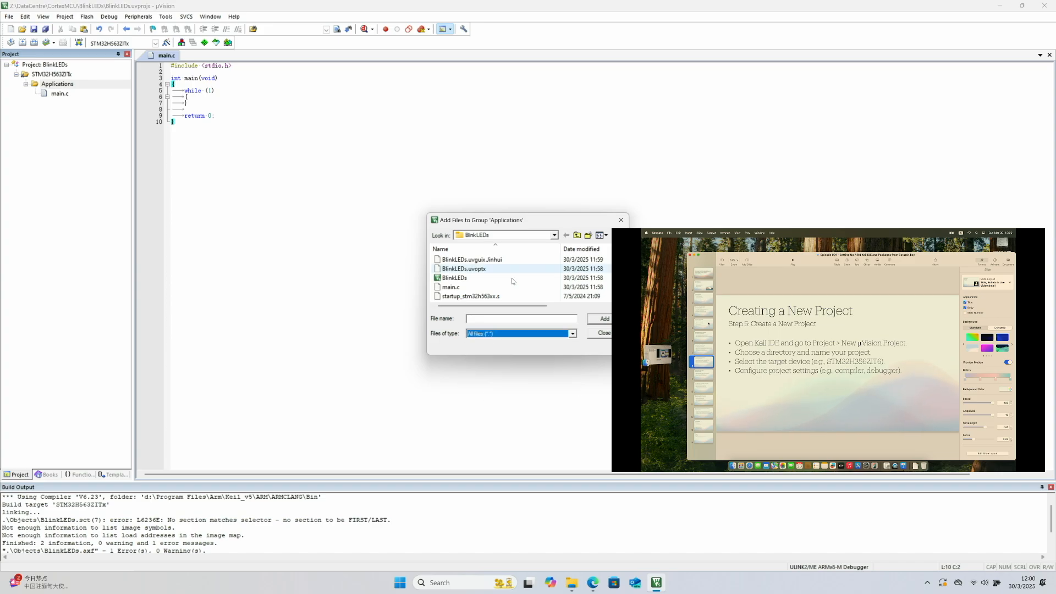
{"action": "left_click", "coordinate": [482, 297]}
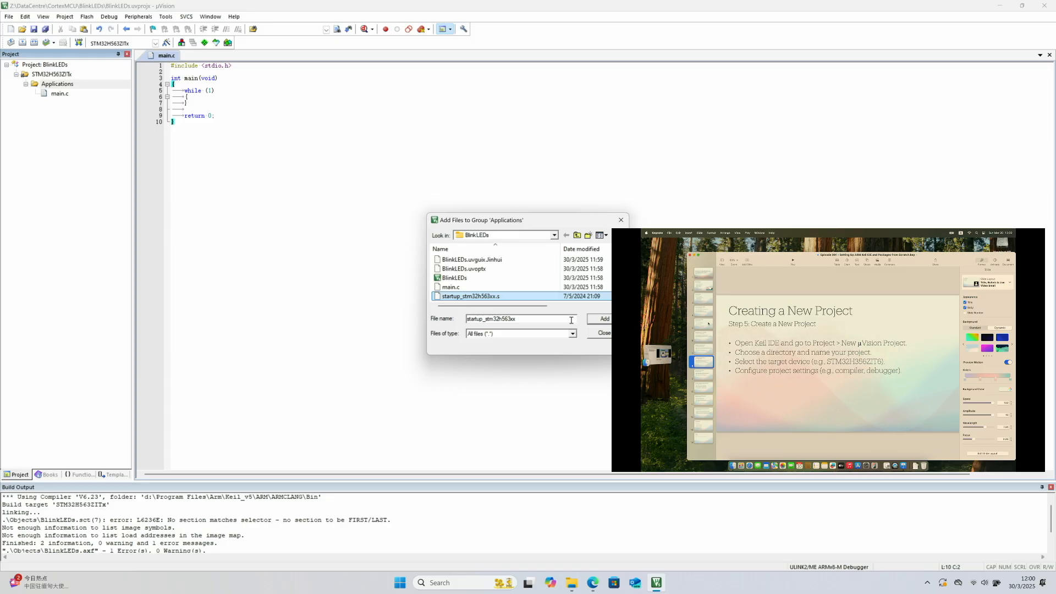
{"action": "left_click", "coordinate": [599, 319]}
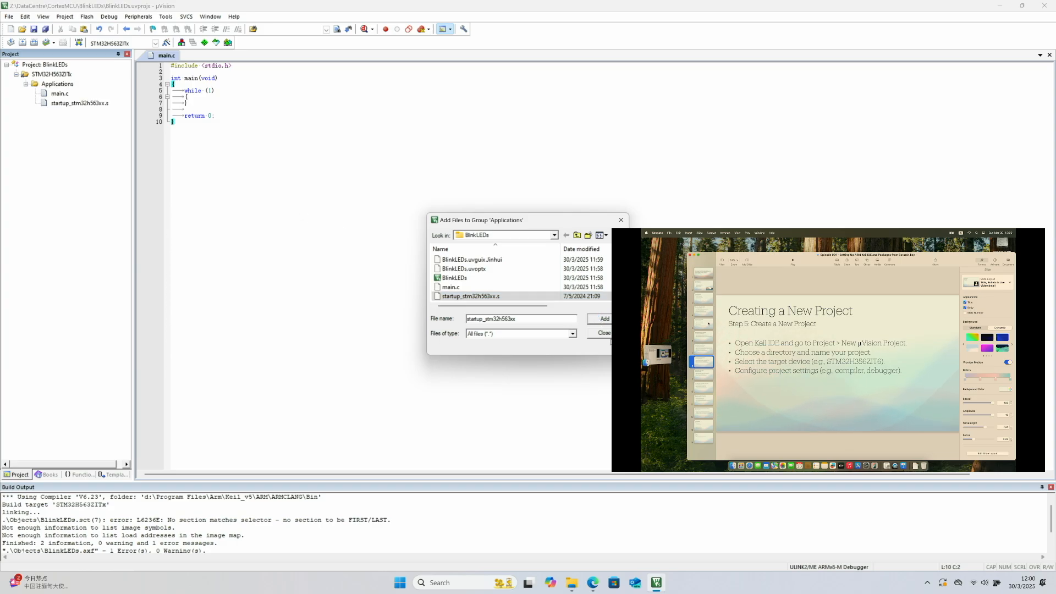
{"action": "left_click", "coordinate": [604, 334]}
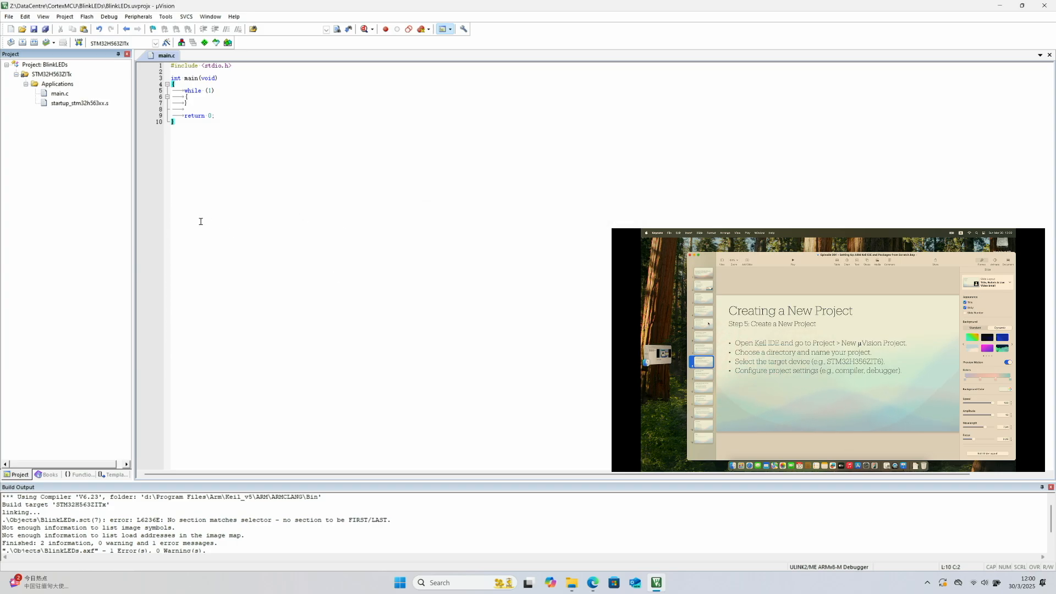
- Define an empty void SystemInit(void) after main and rebuild with 0 errors
{"action": "left_click", "coordinate": [23, 43]}
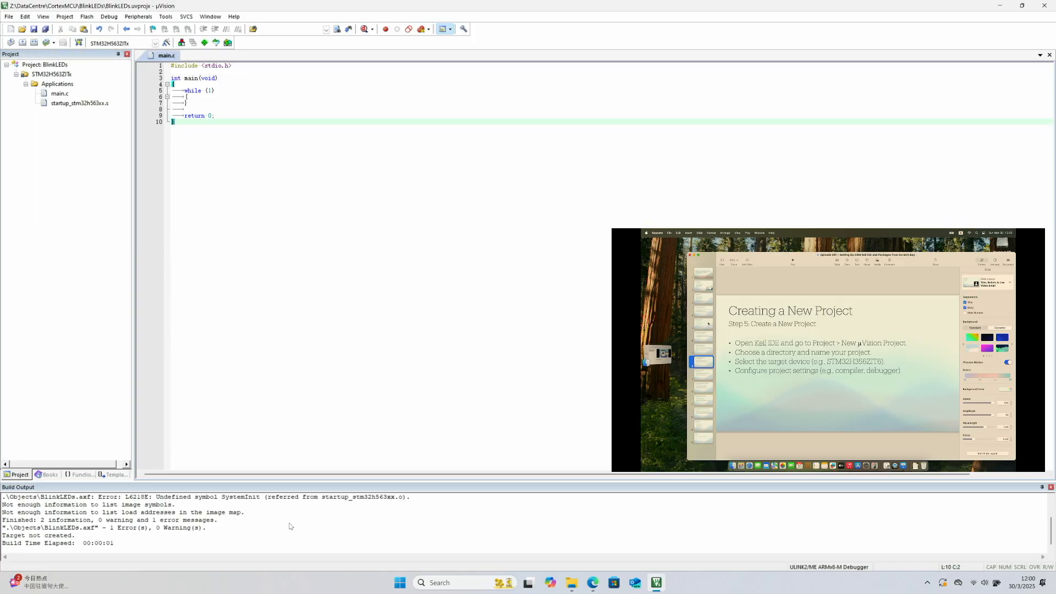
{"action": "scroll", "coordinate": [290, 526], "scroll_direction": "up", "scroll_amount": 1}
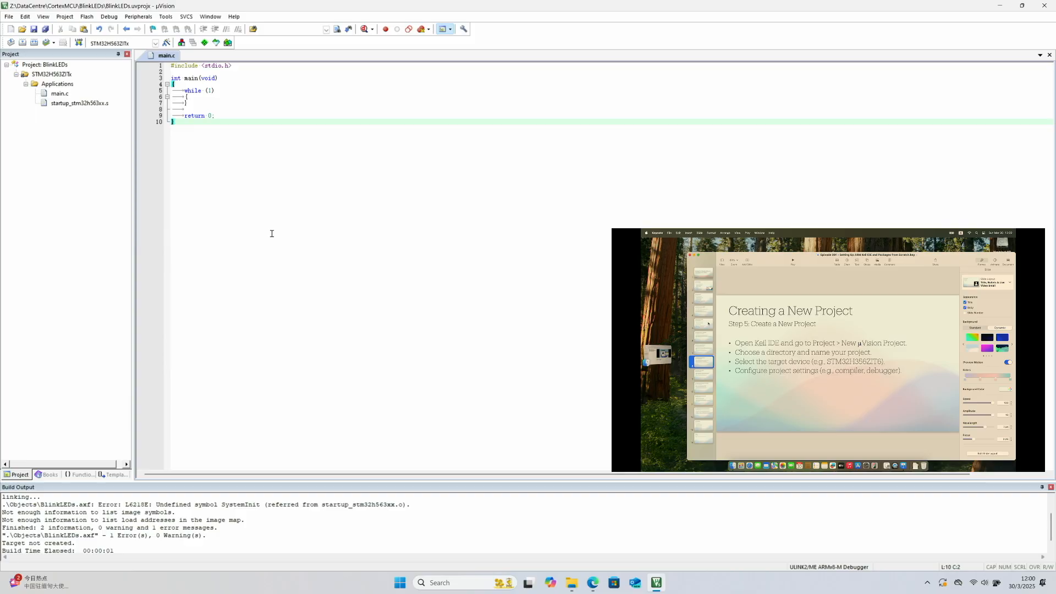
{"action": "key", "text": "Return"}
{"action": "key", "text": "Return"}
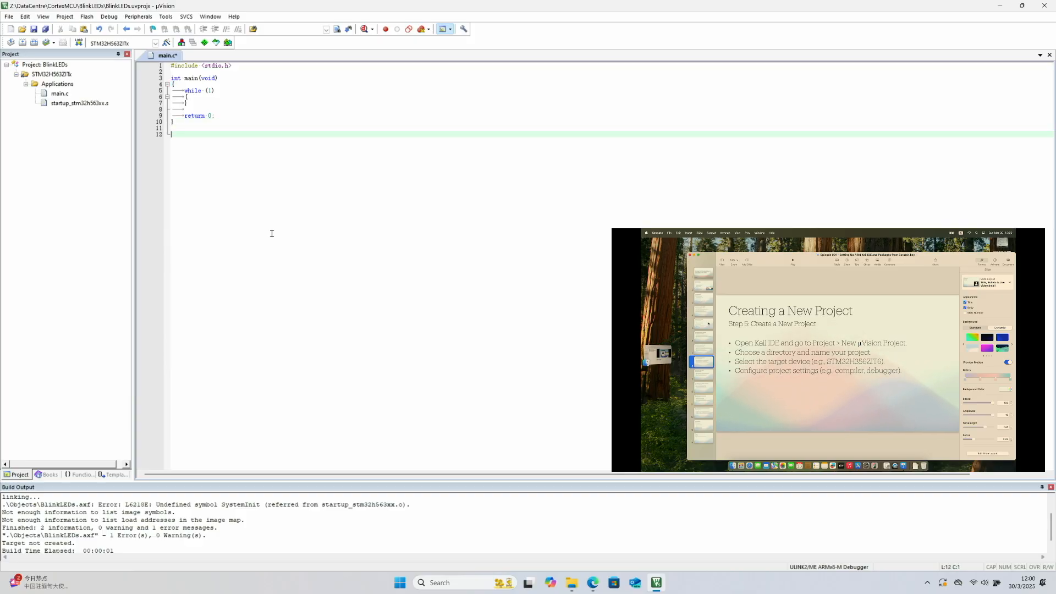
{"action": "type", "text": "void "}
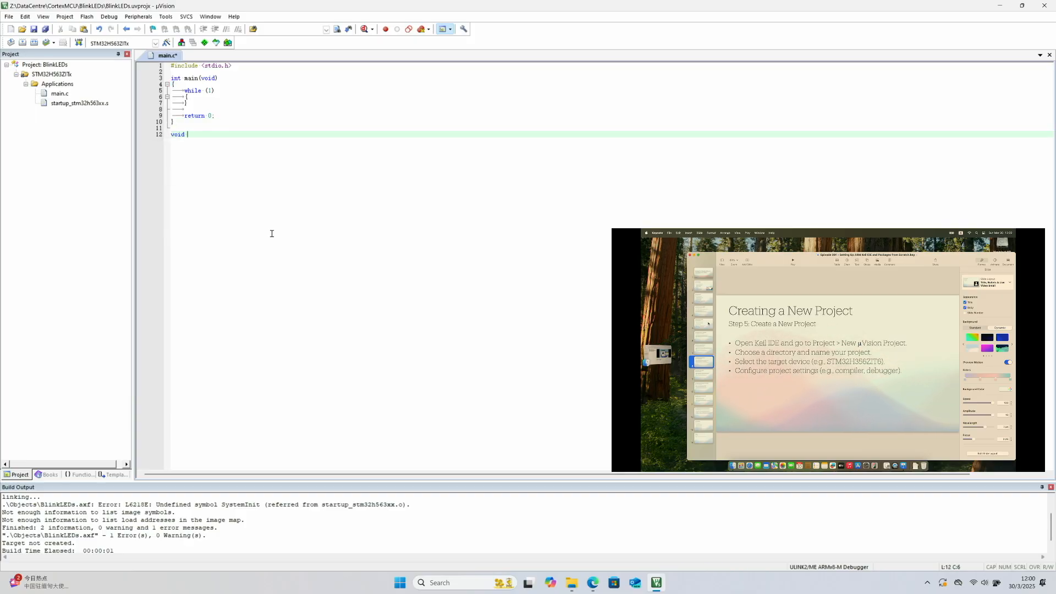
{"action": "type", "text": "SystemInit"}
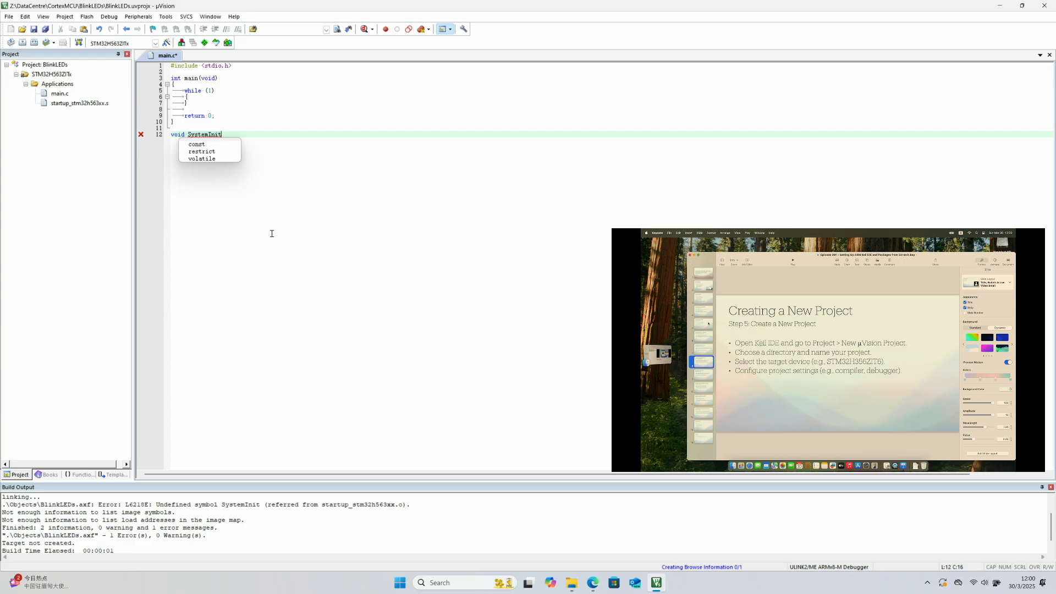
{"action": "type", "text": "(void"}
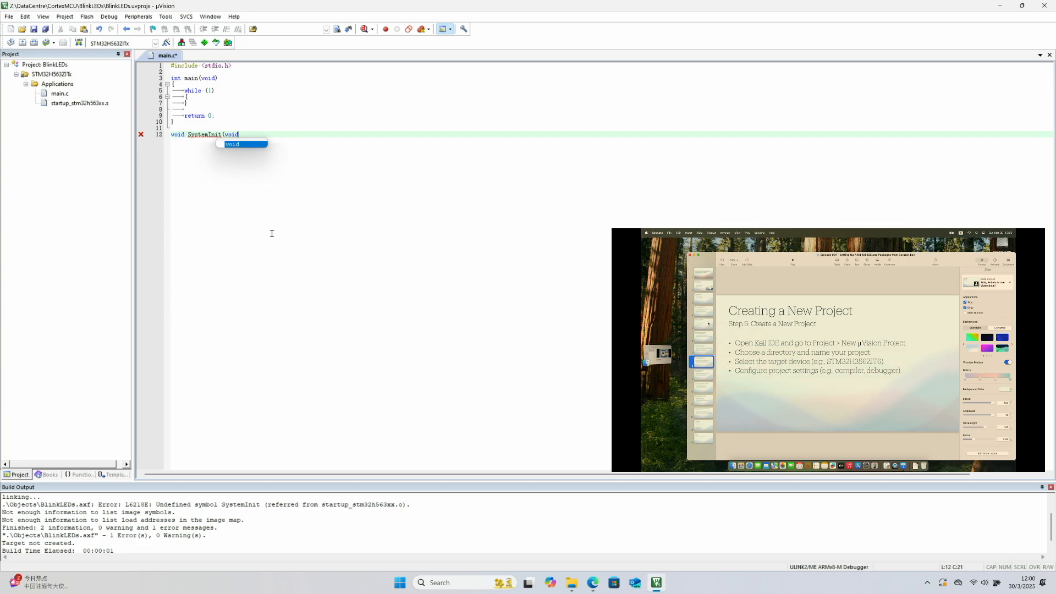
{"action": "type", "text": ")"}
{"action": "key", "text": "Return"}
{"action": "type", "text": "{"}
{"action": "key", "text": "Return"}
{"action": "type", "text": "}"}
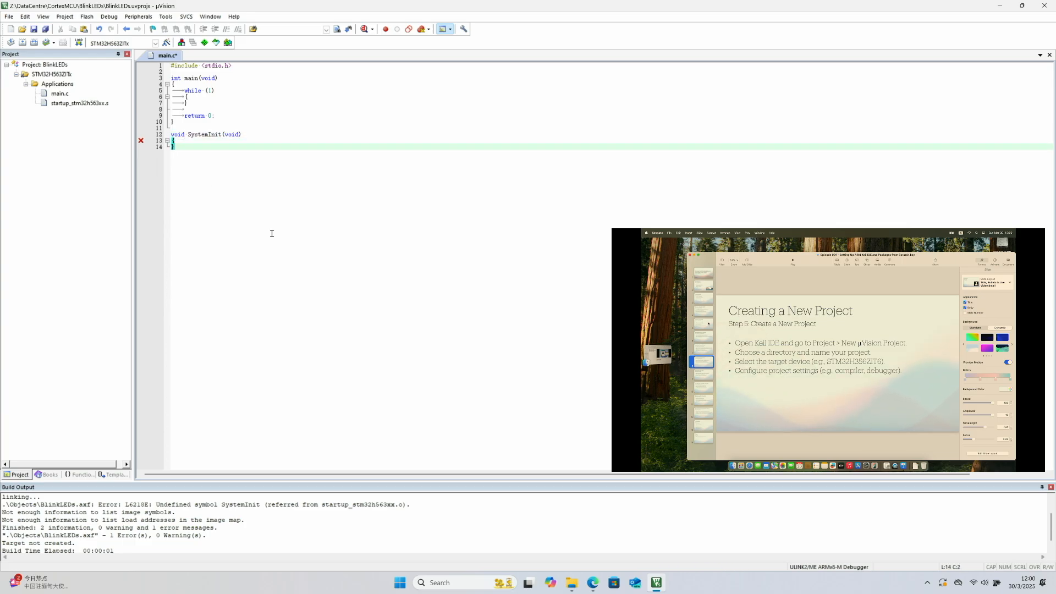
{"action": "key", "text": "F7"}
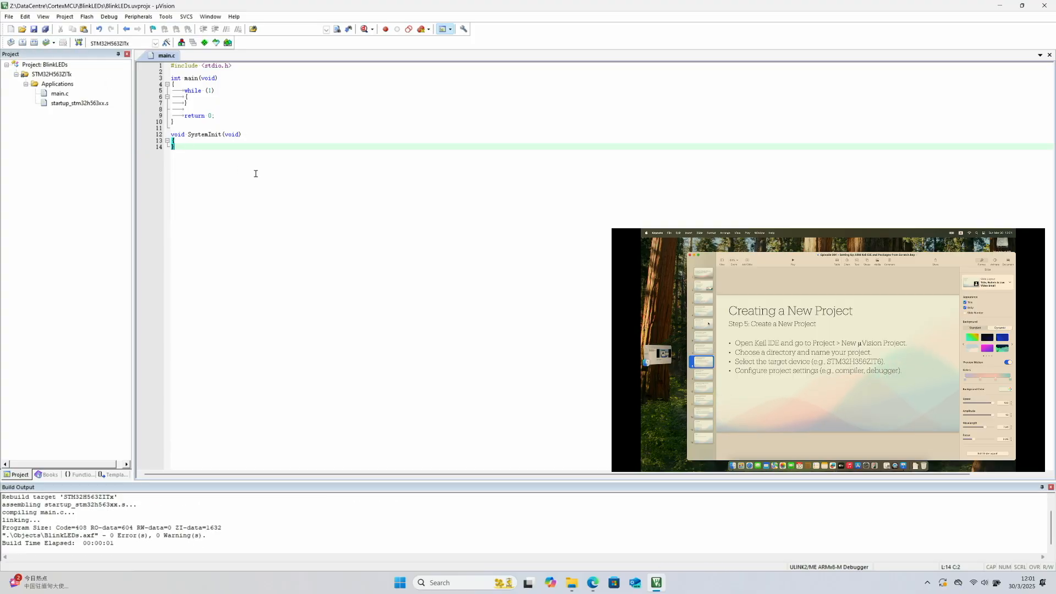
{"action": "left_click", "coordinate": [207, 528]}
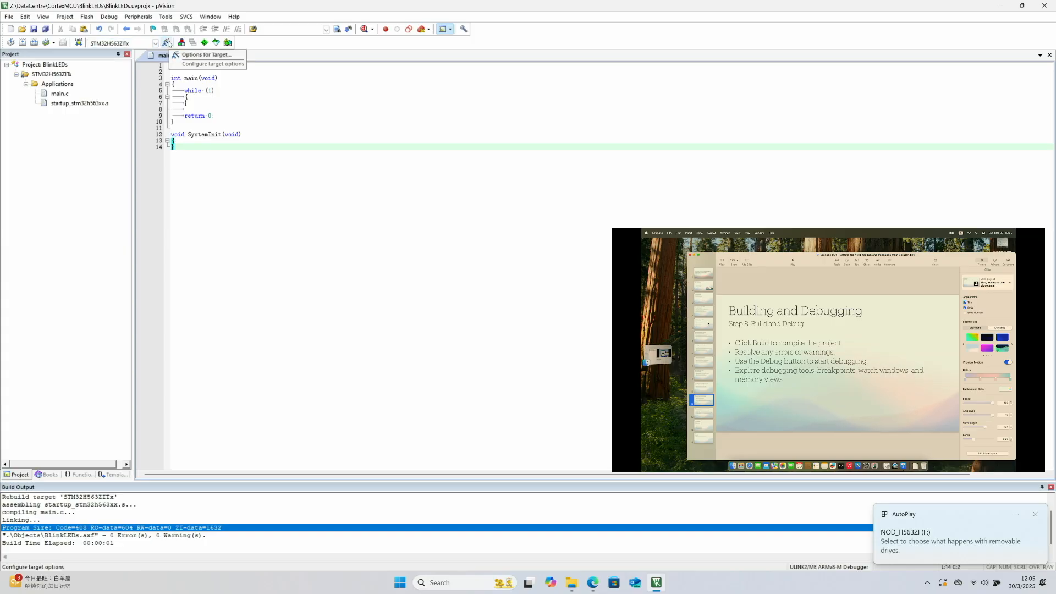
- In Options for Target, choose ST-Link Debugger on the Debug tab and open its Settings
{"action": "left_click", "coordinate": [168, 43]}
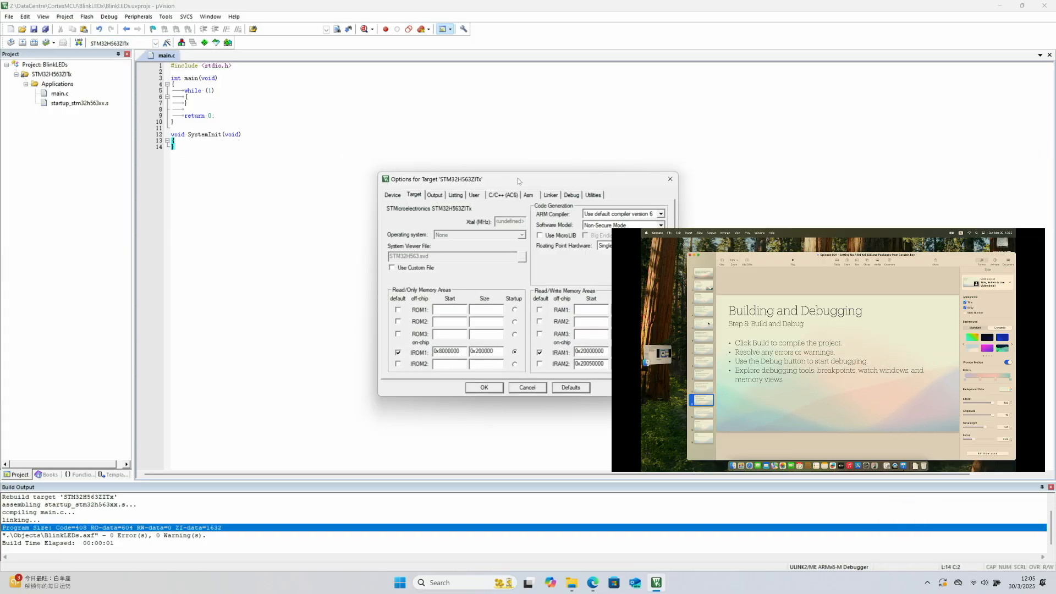
{"action": "left_click_drag", "start_coordinate": [517, 180], "coordinate": [250, 178]}
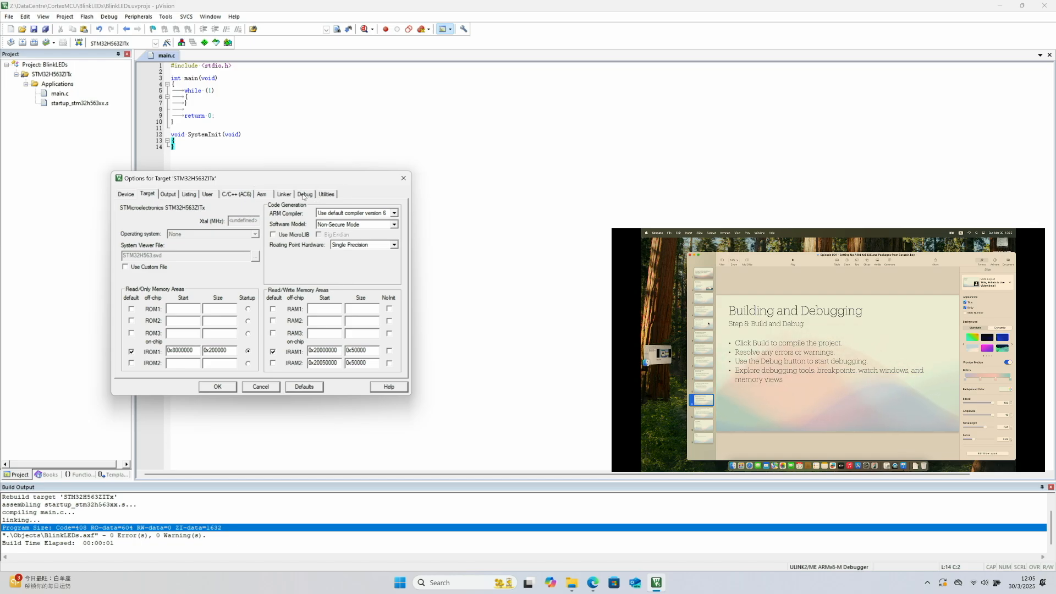
{"action": "left_click", "coordinate": [305, 195]}
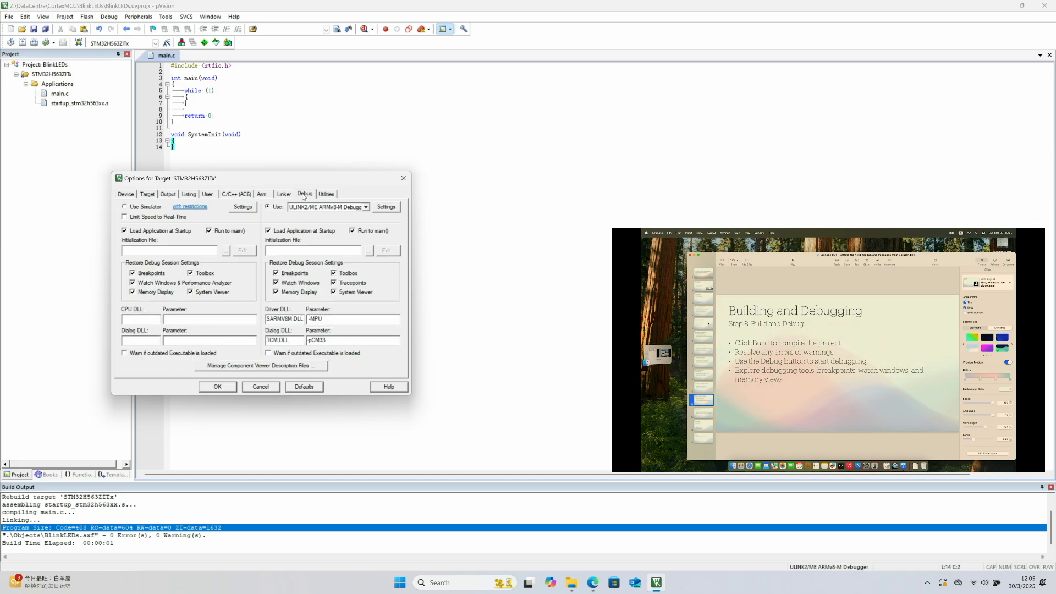
{"action": "left_click", "coordinate": [366, 207]}
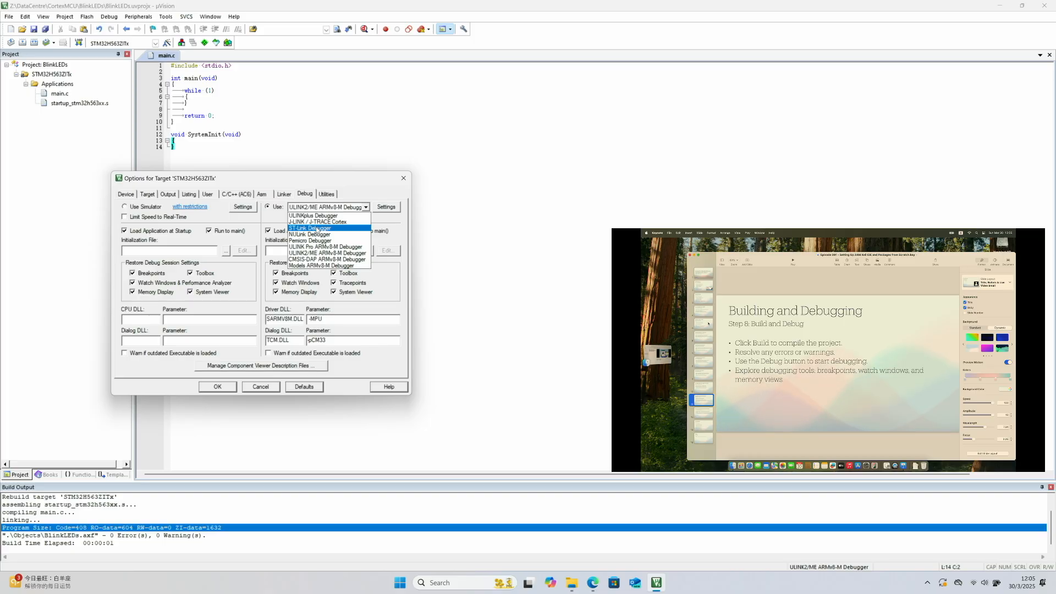
{"action": "left_click", "coordinate": [316, 228]}
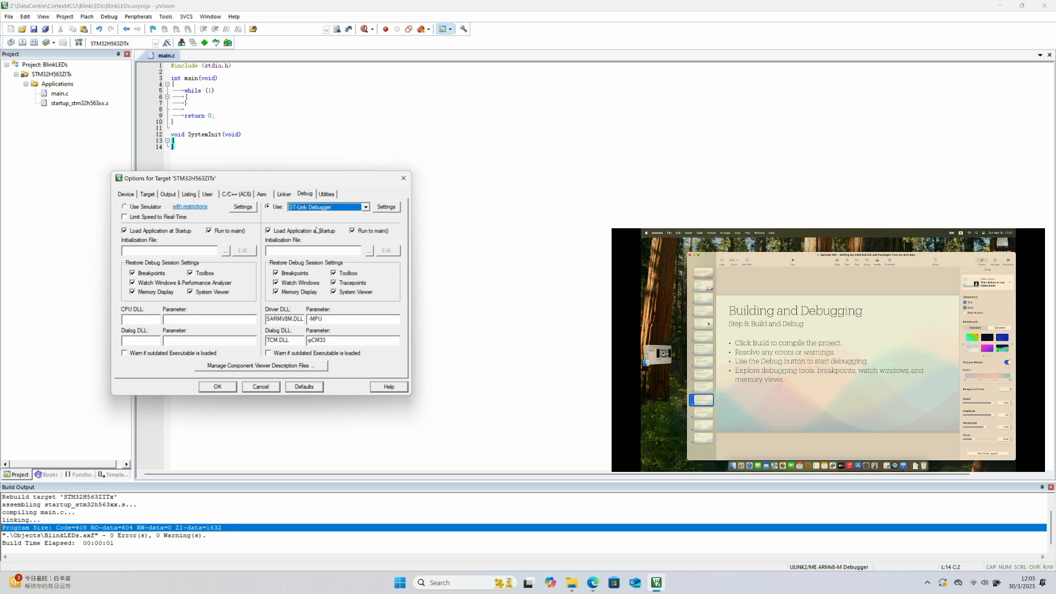
{"action": "left_click", "coordinate": [385, 208]}
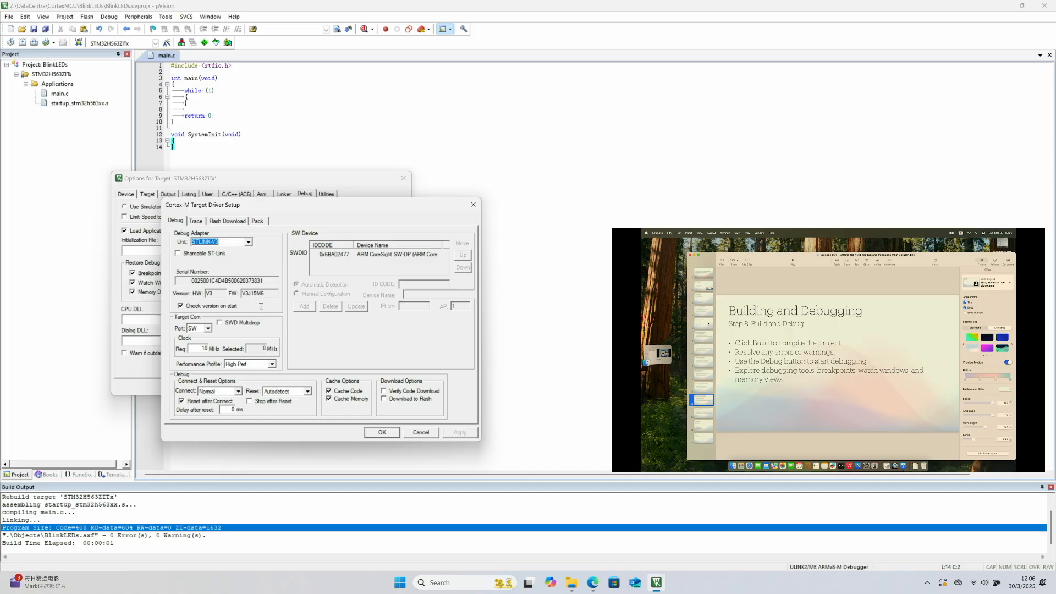
- Reopen the ST-Link driver setup until the STLINK-V3 adapter is detected without a connection error
{"action": "left_click", "coordinate": [427, 434]}
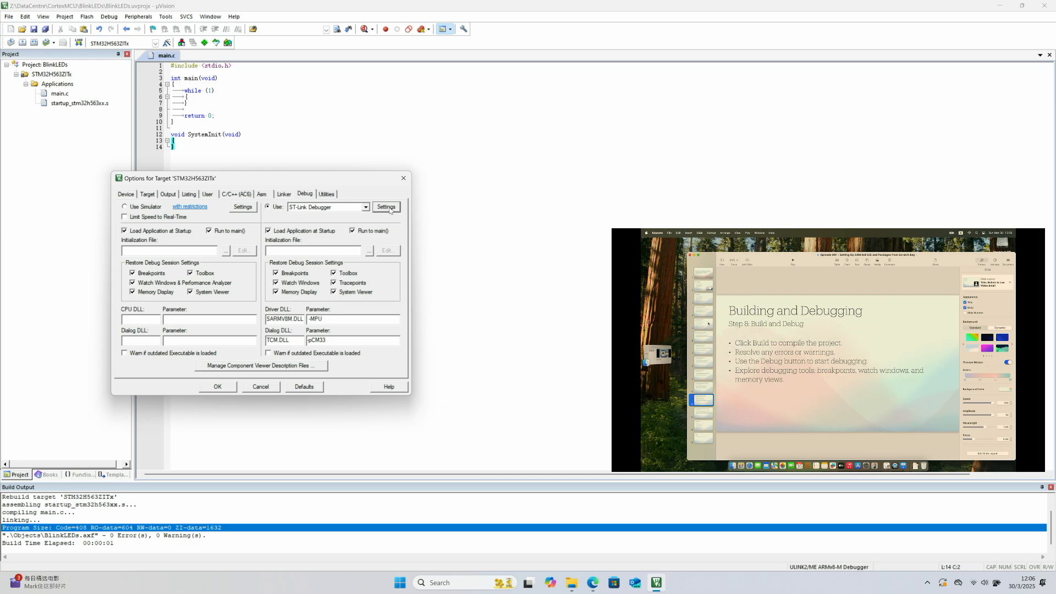
{"action": "left_click", "coordinate": [387, 208]}
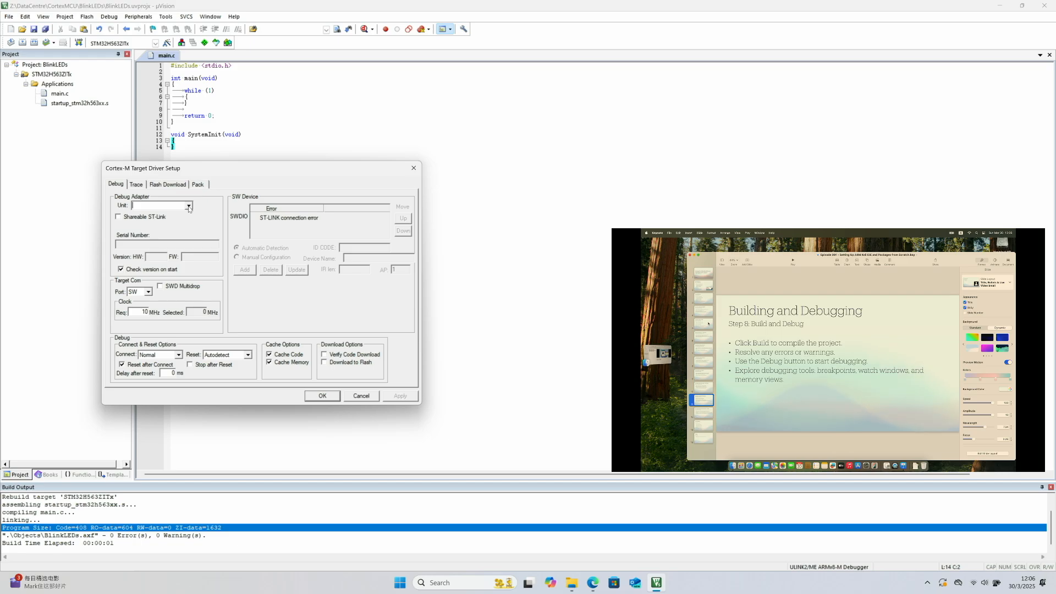
{"action": "left_click", "coordinate": [361, 395]}
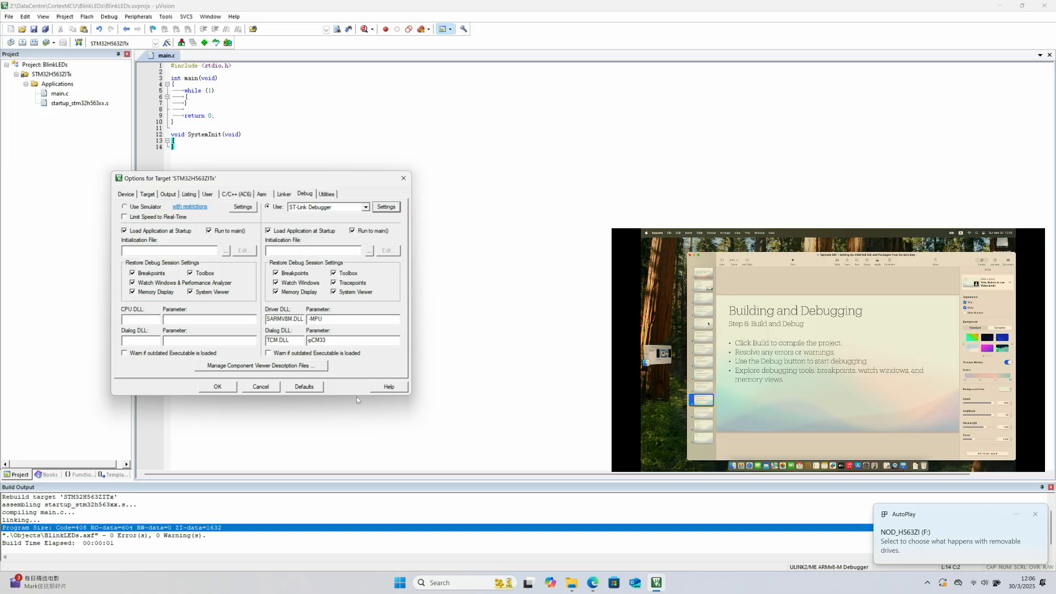
{"action": "left_click", "coordinate": [386, 207]}
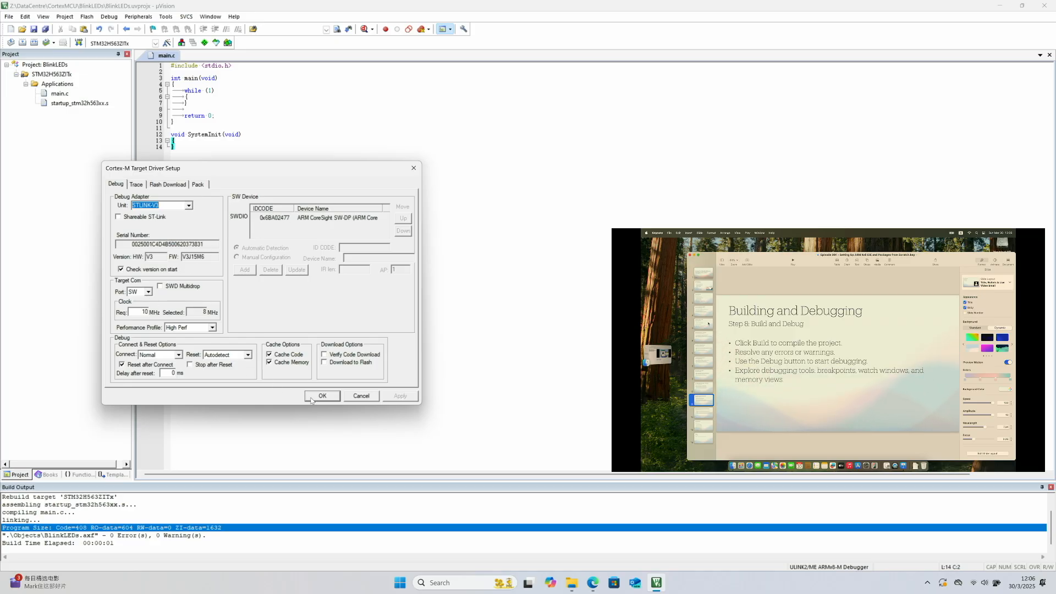
- Review the Flash Download settings, then accept the driver setup and the target options
{"action": "left_click", "coordinate": [168, 184]}
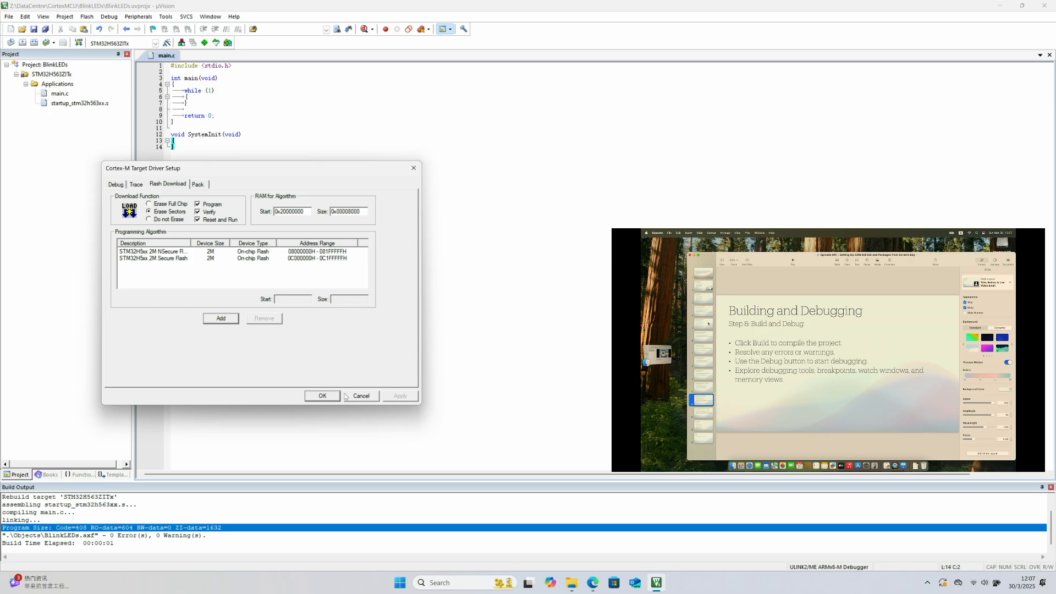
{"action": "left_click", "coordinate": [327, 400]}
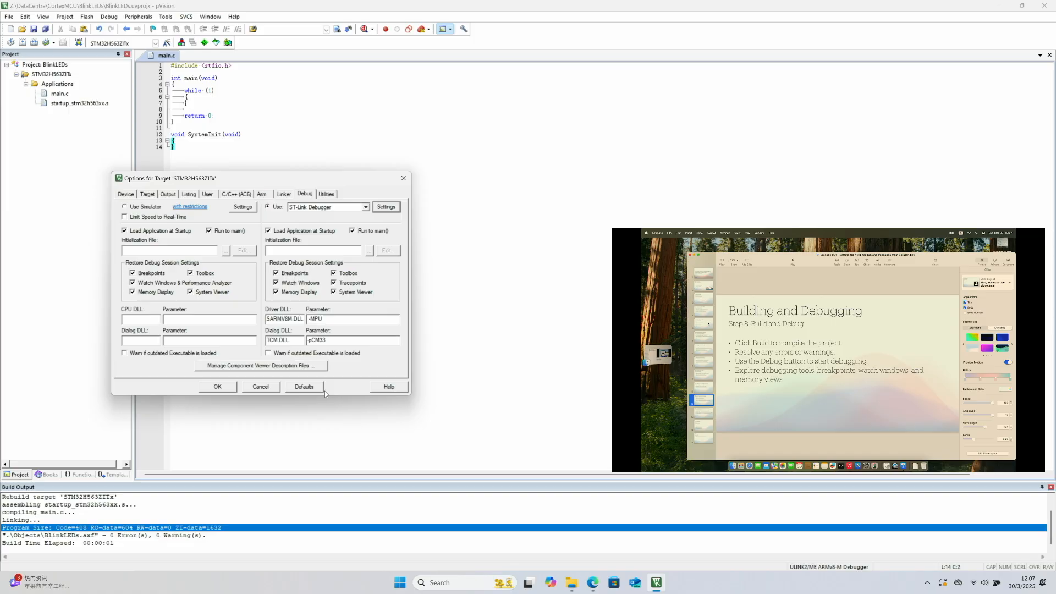
{"action": "left_click", "coordinate": [222, 389]}
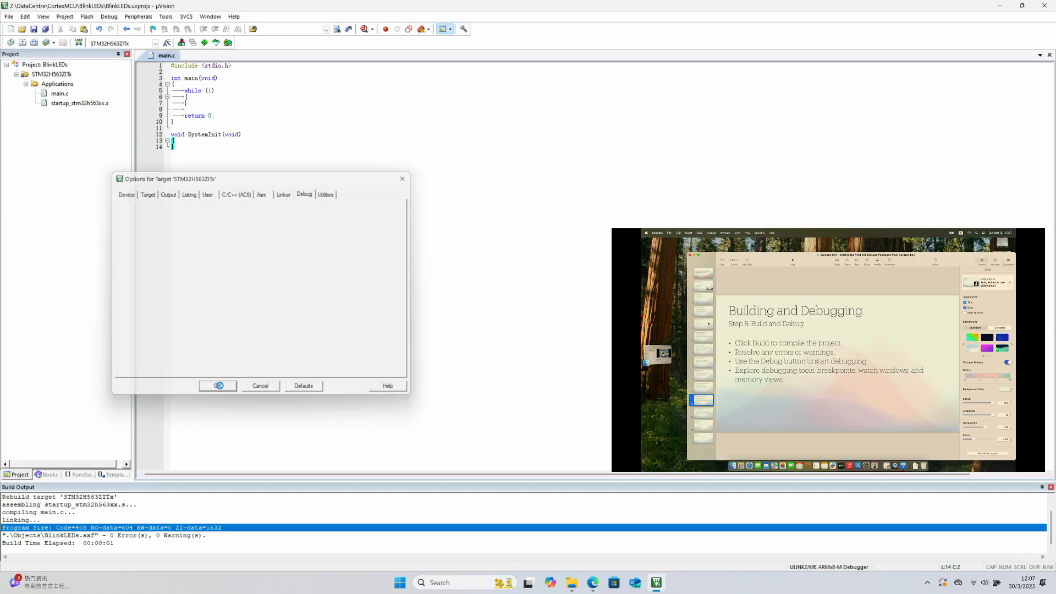
- Rebuild the STM32H563ZITx target to BlinkLEDs.axf with 0 errors and download it to flash
{"action": "left_click", "coordinate": [22, 42]}
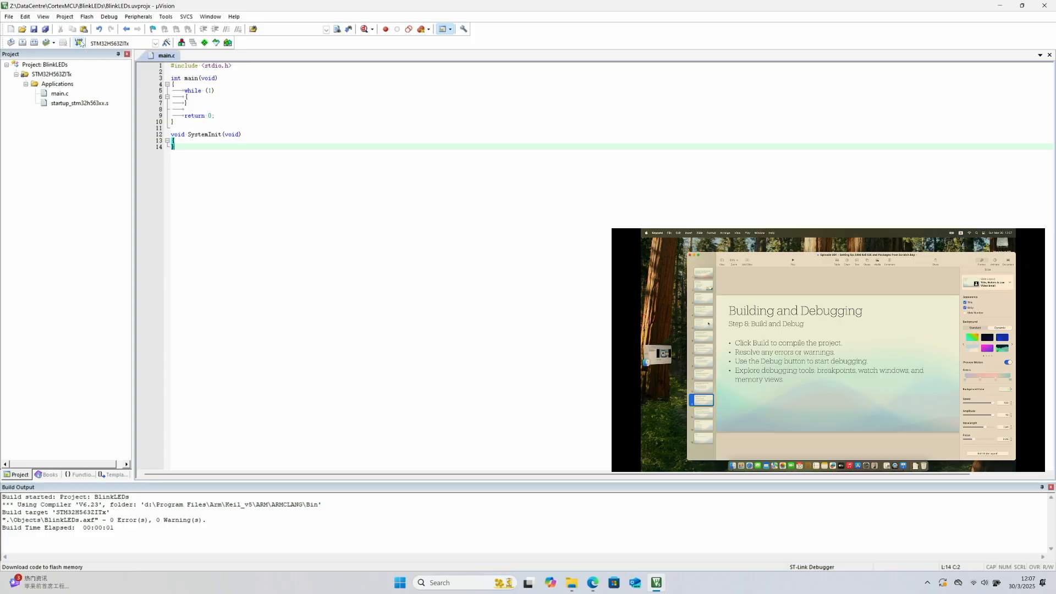
{"action": "left_click", "coordinate": [80, 44]}
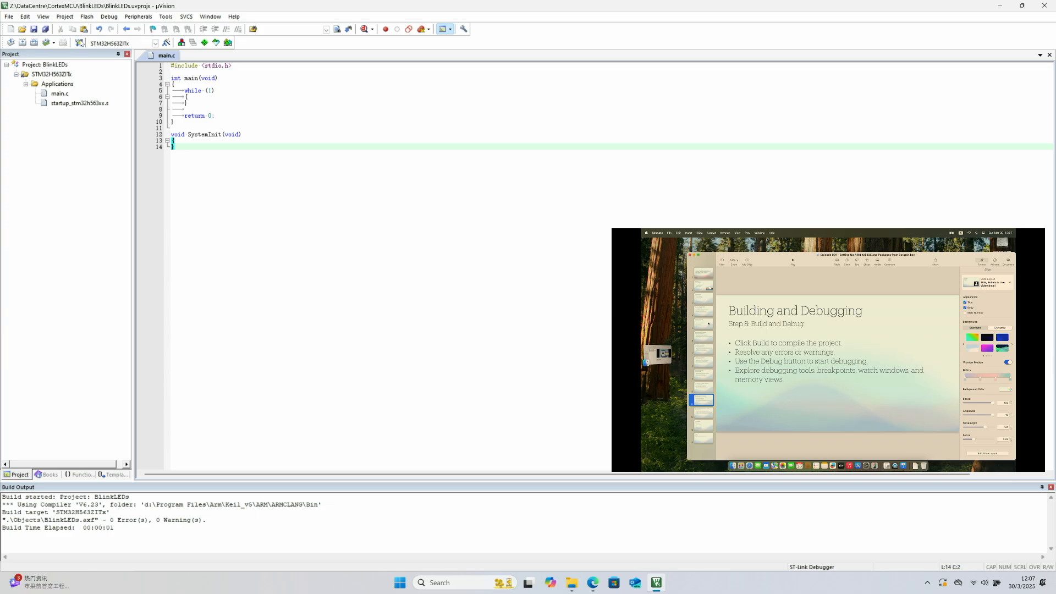